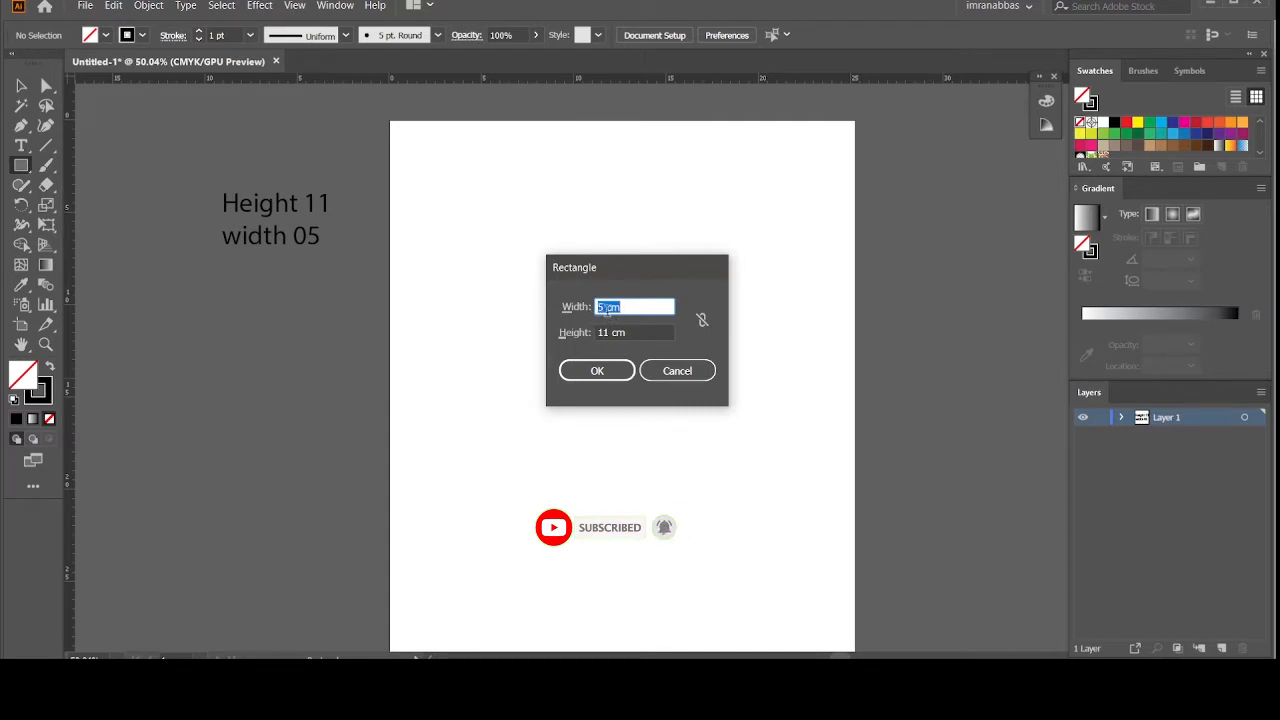
Step: Draw a rectangle 5 cm wide and 11 cm tall on the artboard
left_click(615, 373)
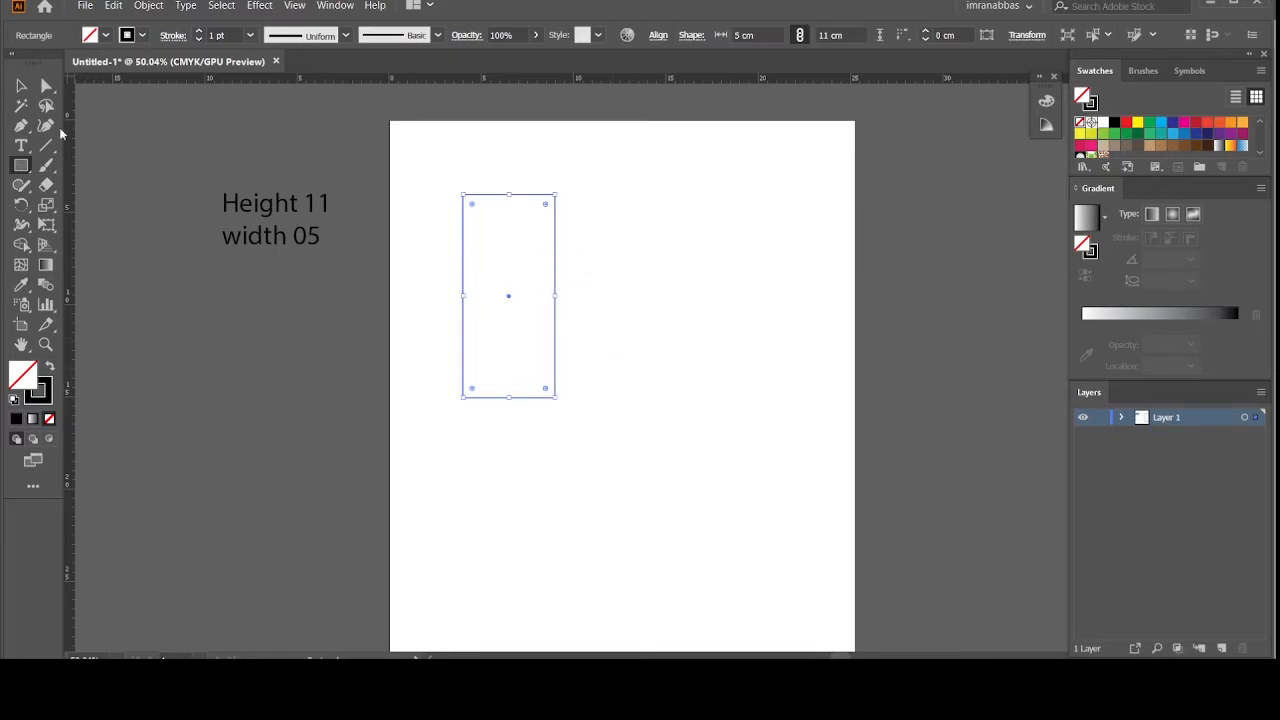
Step: Move the rectangle lower and duplicate it into four 5 × 11 cm panels placed edge to edge
left_click(21, 86)
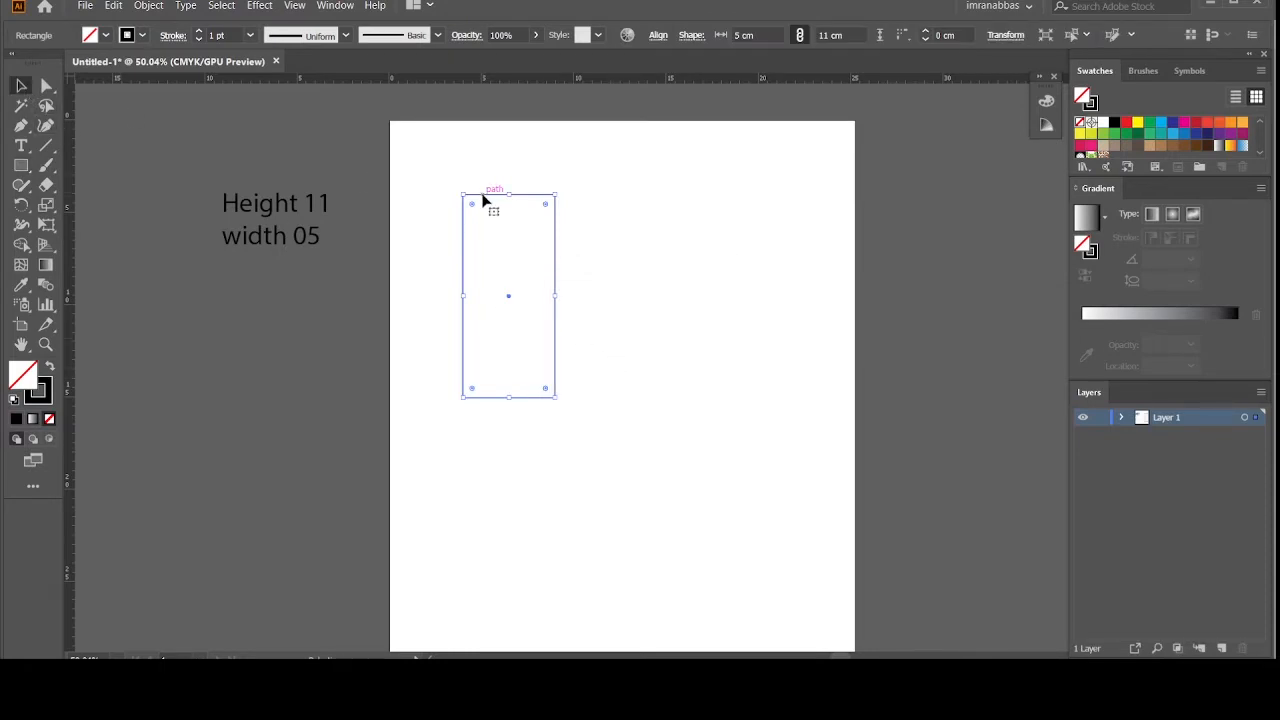
left_click_drag(483, 201, 448, 366)
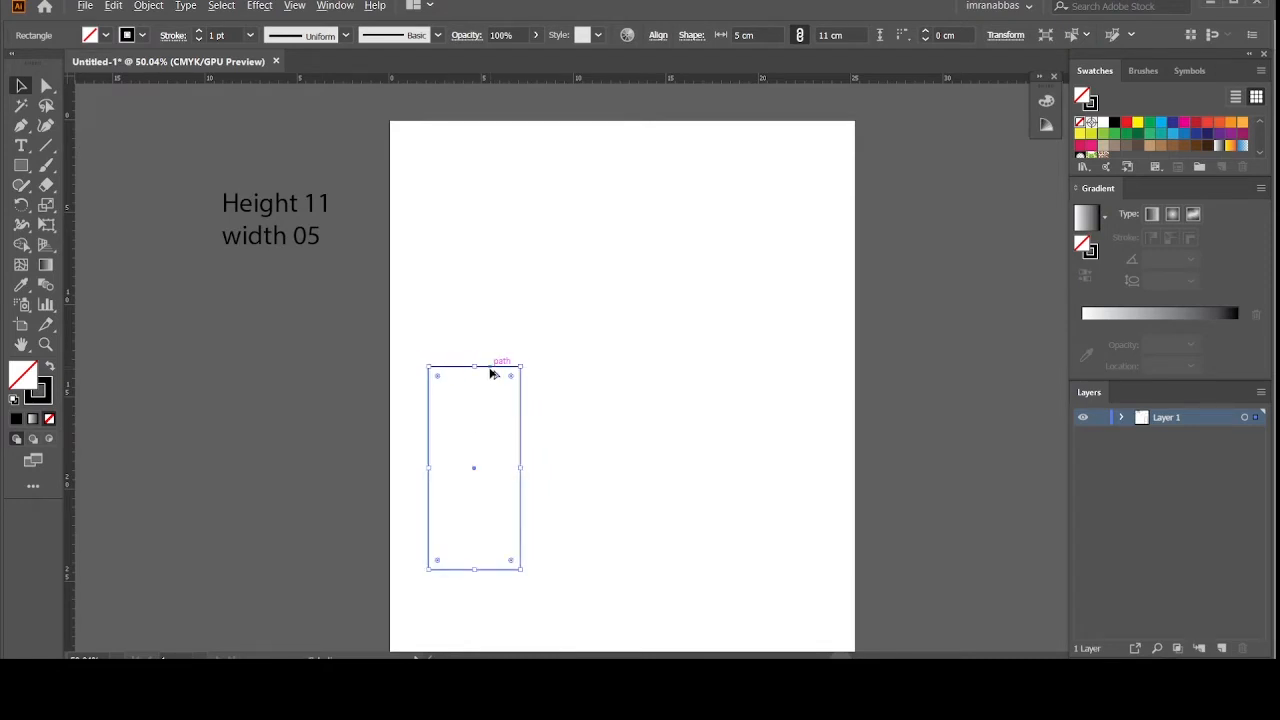
left_click_drag(491, 375, 585, 372)
key("ctrl+d")
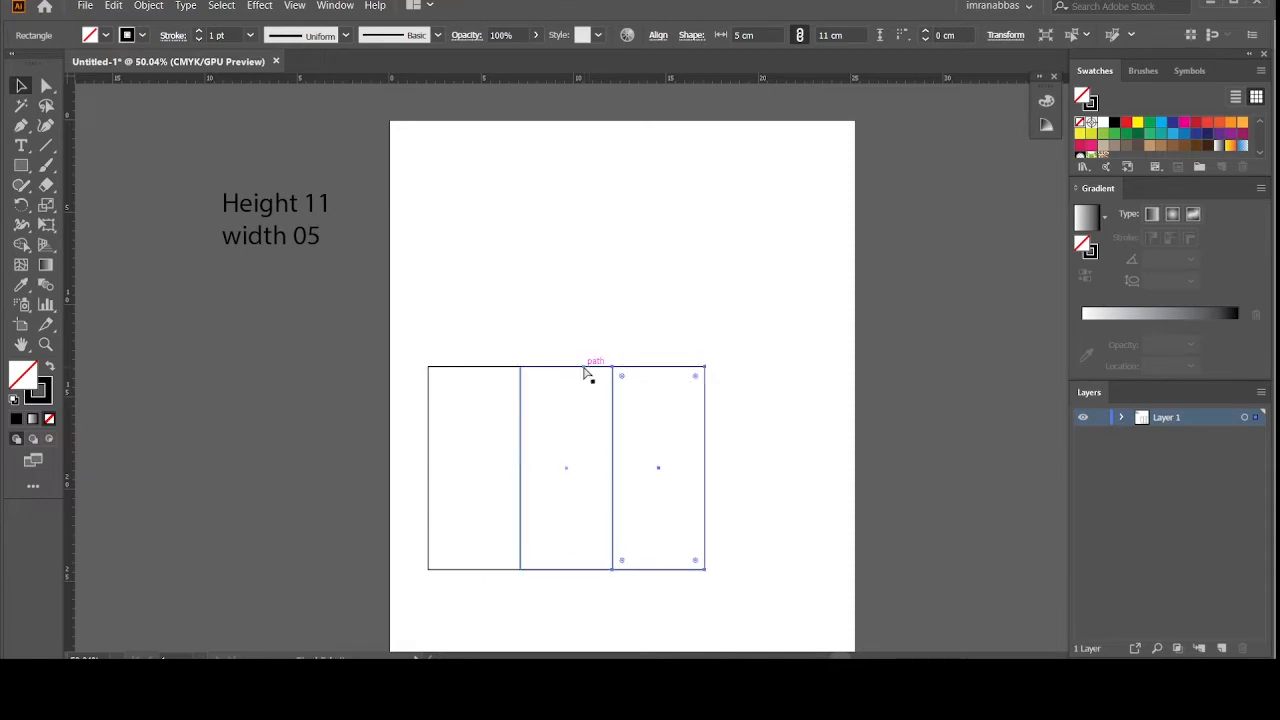
key("ctrl+d")
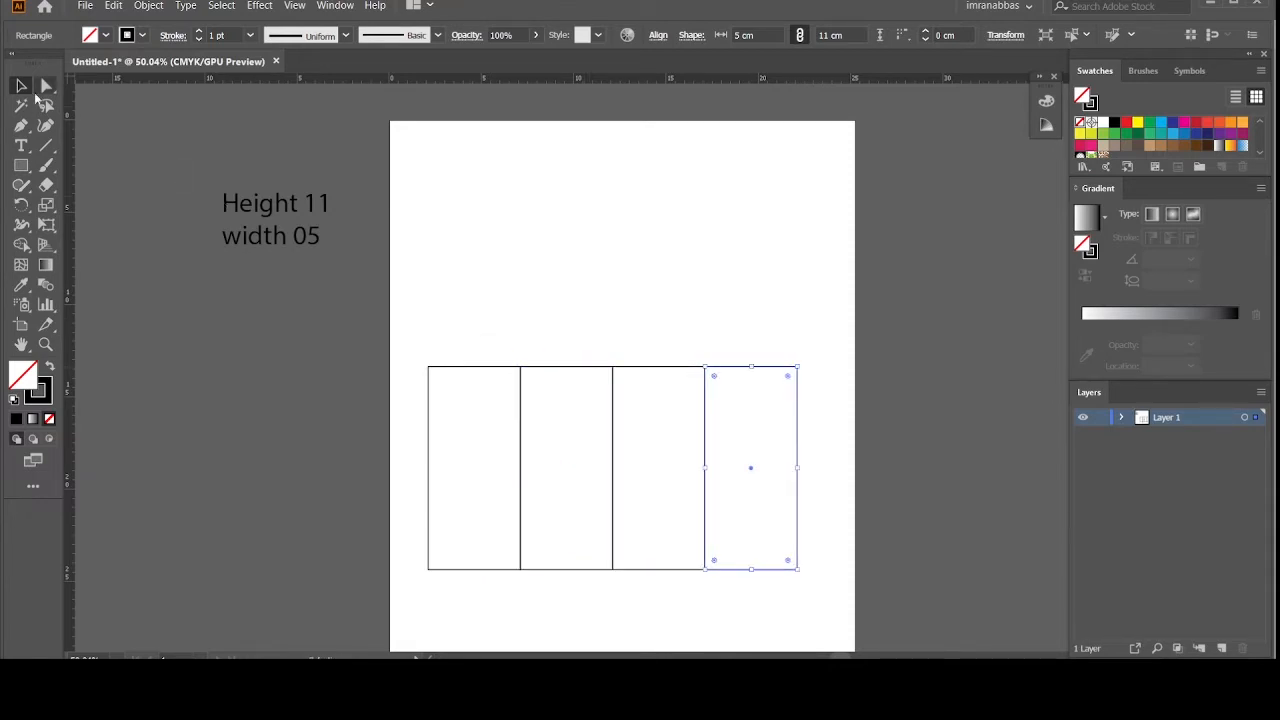
left_click(325, 324)
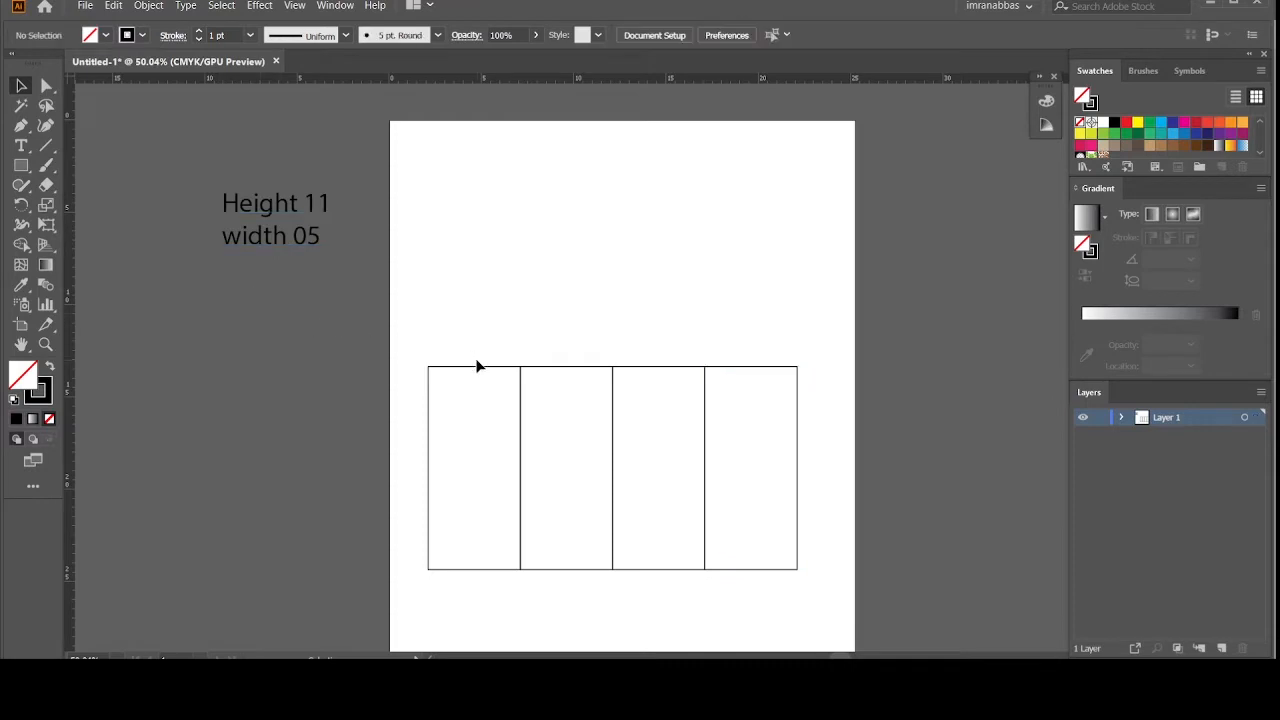
Step: Copy the first panel straight up and shrink the copy's height to 3.5 cm
left_click_drag(477, 371, 484, 164)
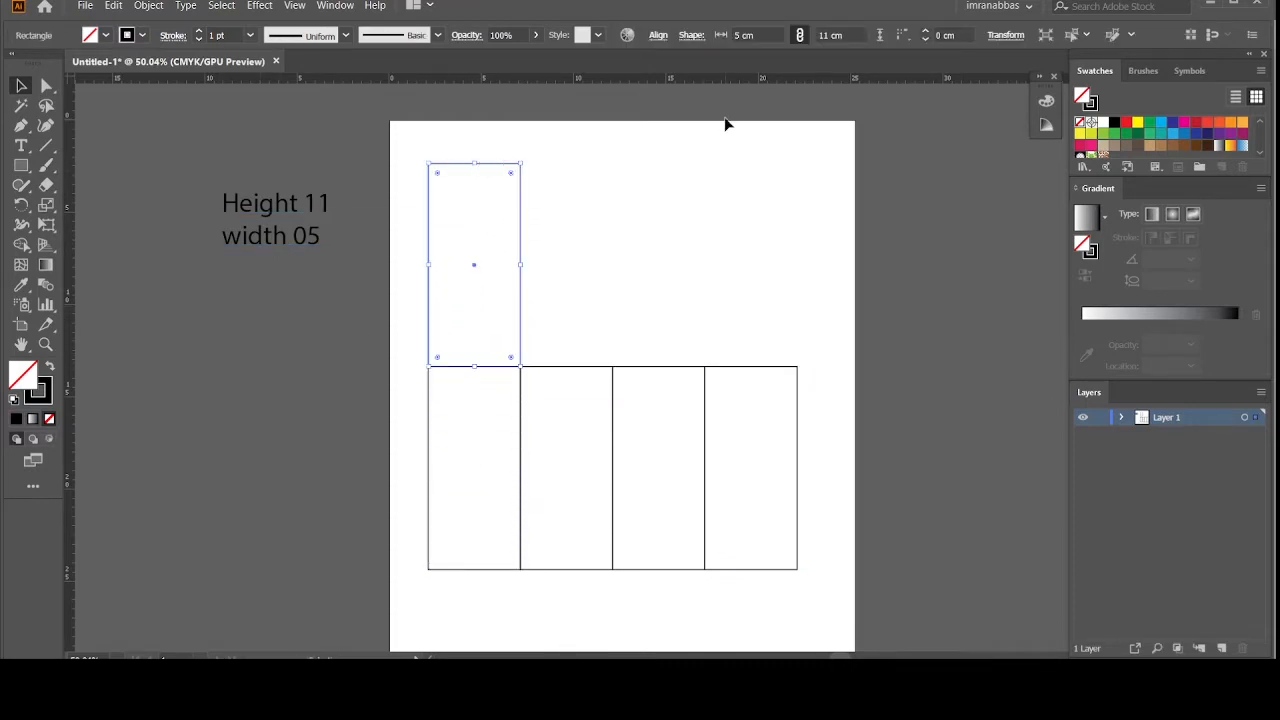
left_click(1006, 36)
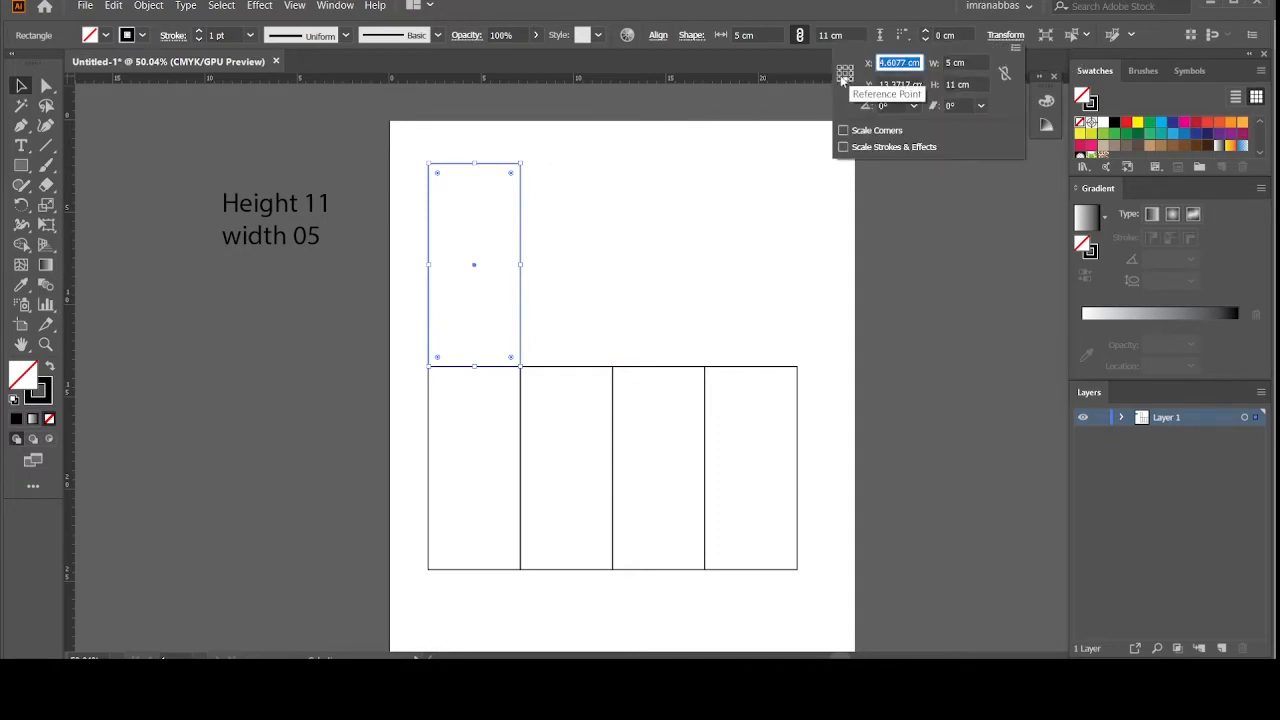
left_click(955, 85)
key("BackSpace")
key("BackSpace")
type("3.5")
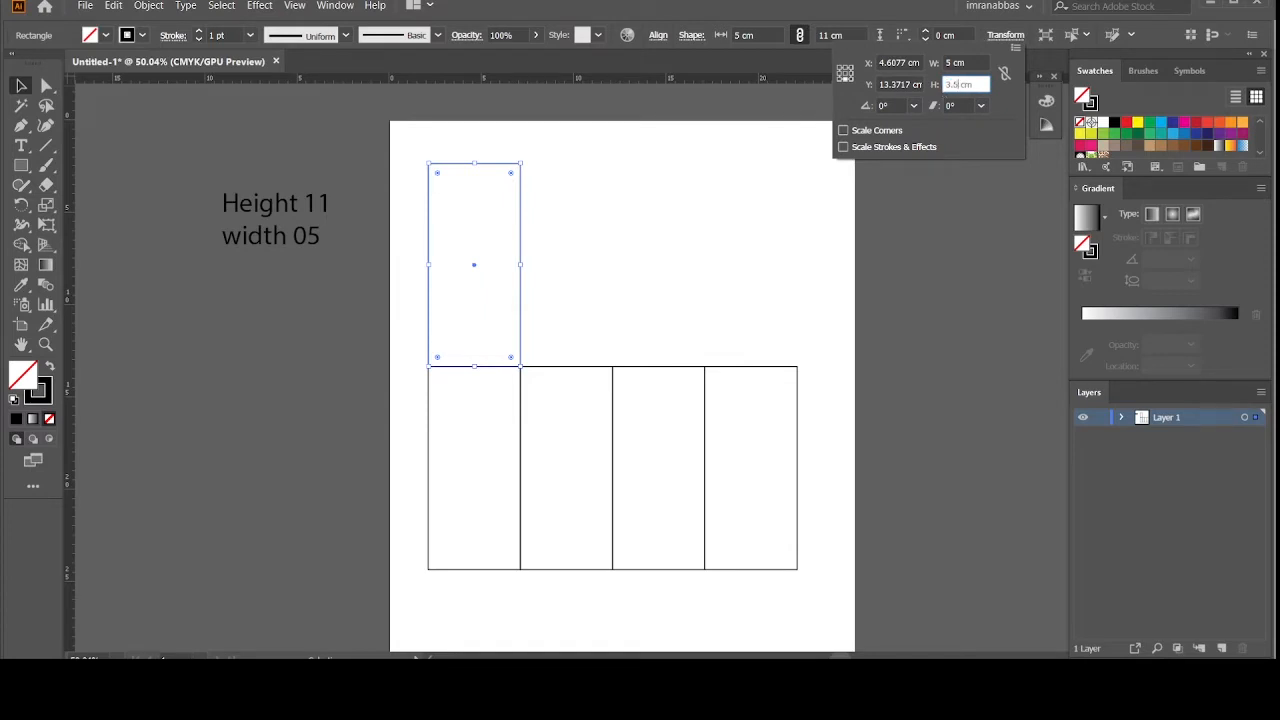
key("Return")
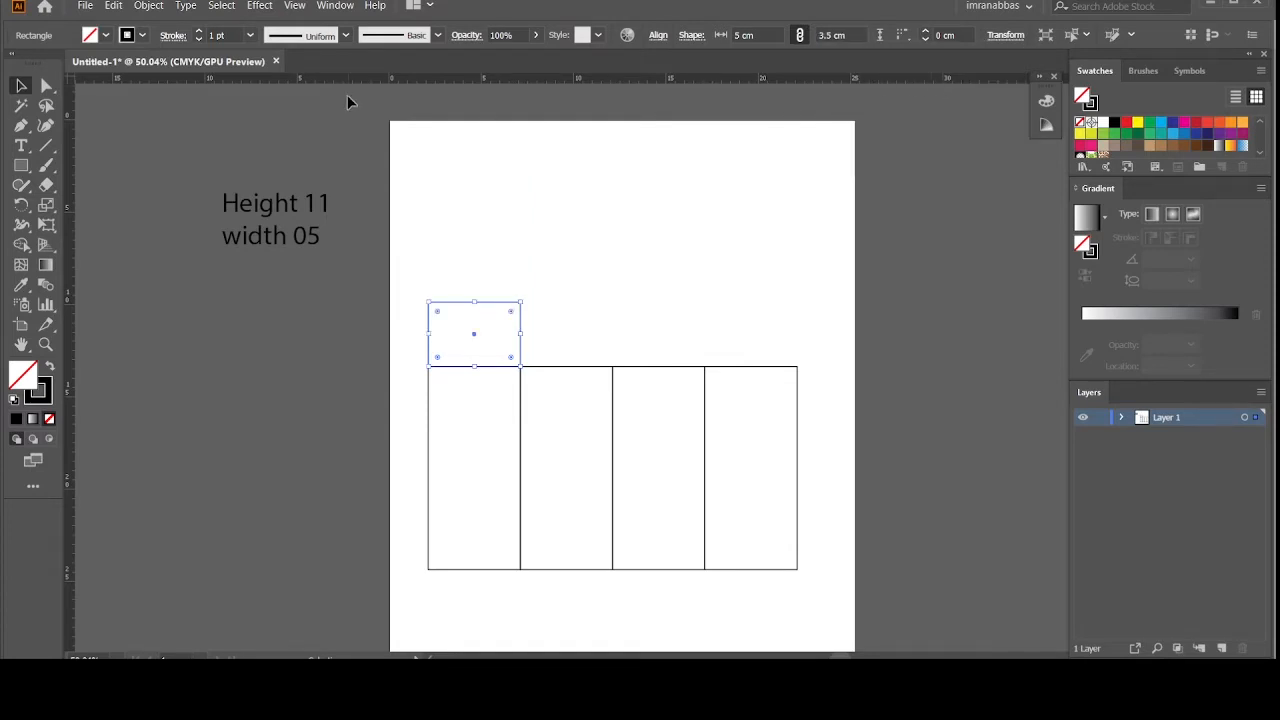
left_click(25, 86)
left_click(169, 144)
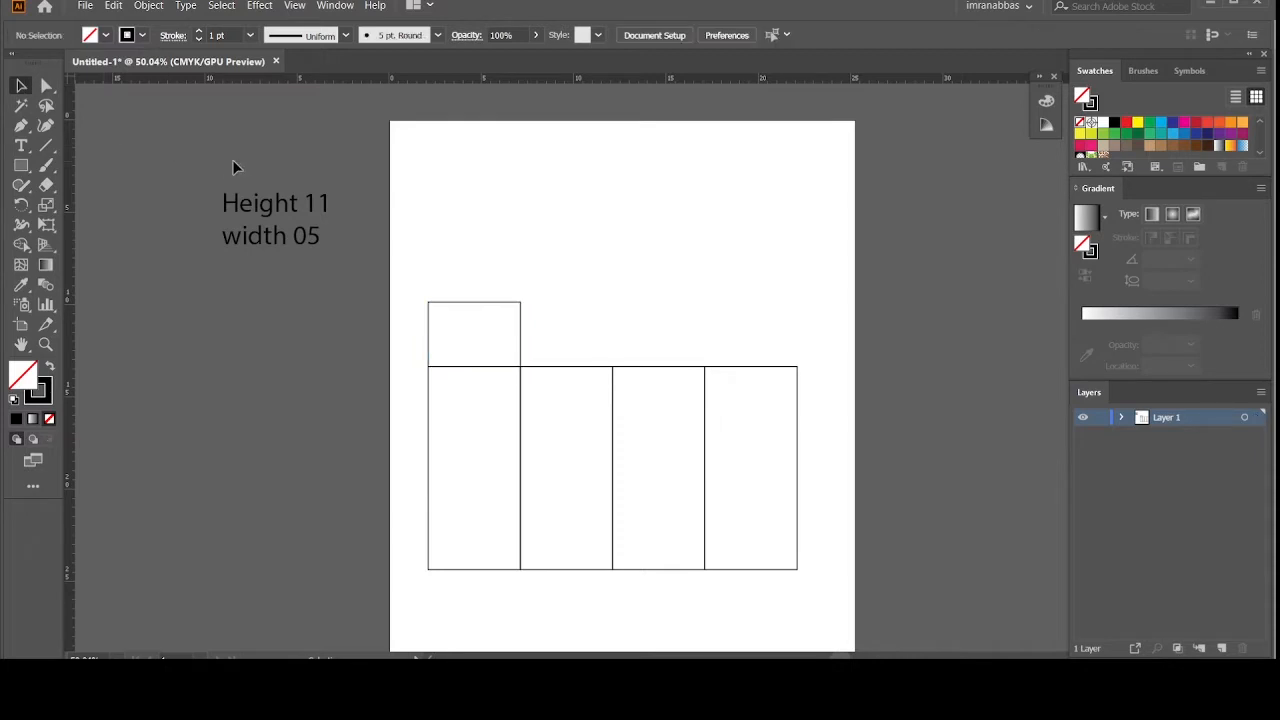
key("ctrl+=")
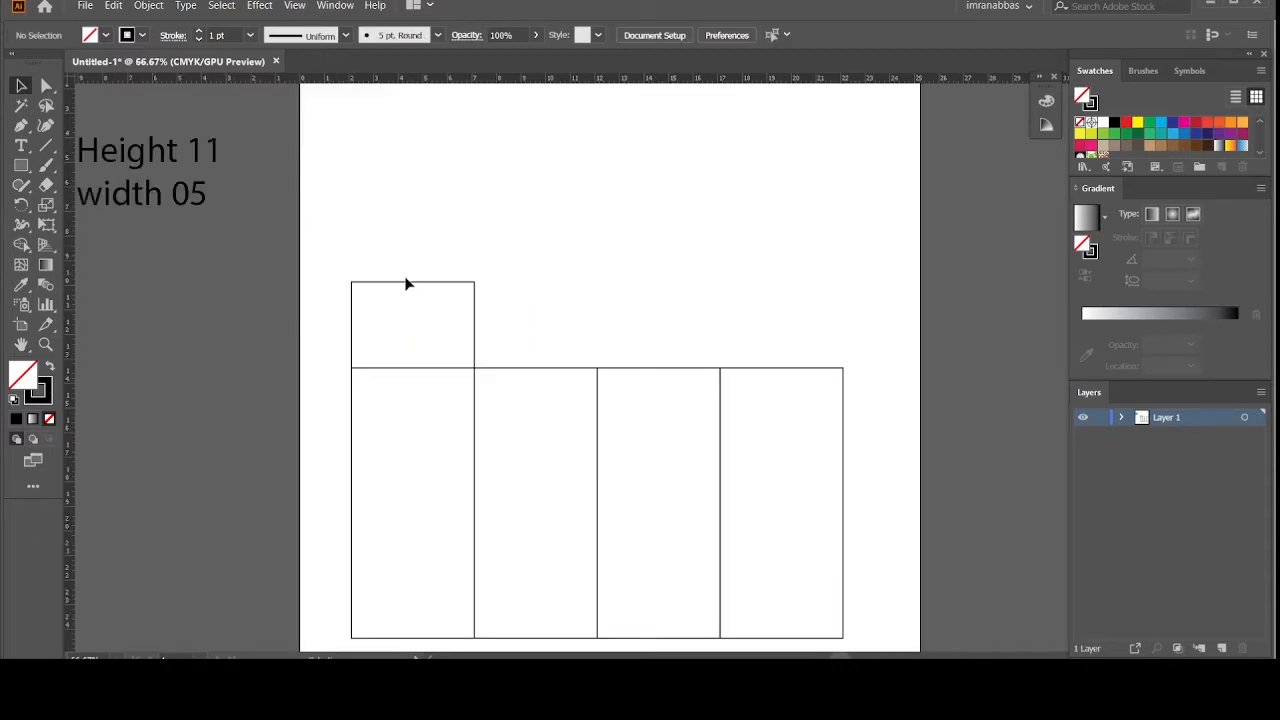
Step: Copy the flap upward into a thin tuck strip with top corners rounded to 0.42 cm
left_click_drag(407, 285, 412, 257)
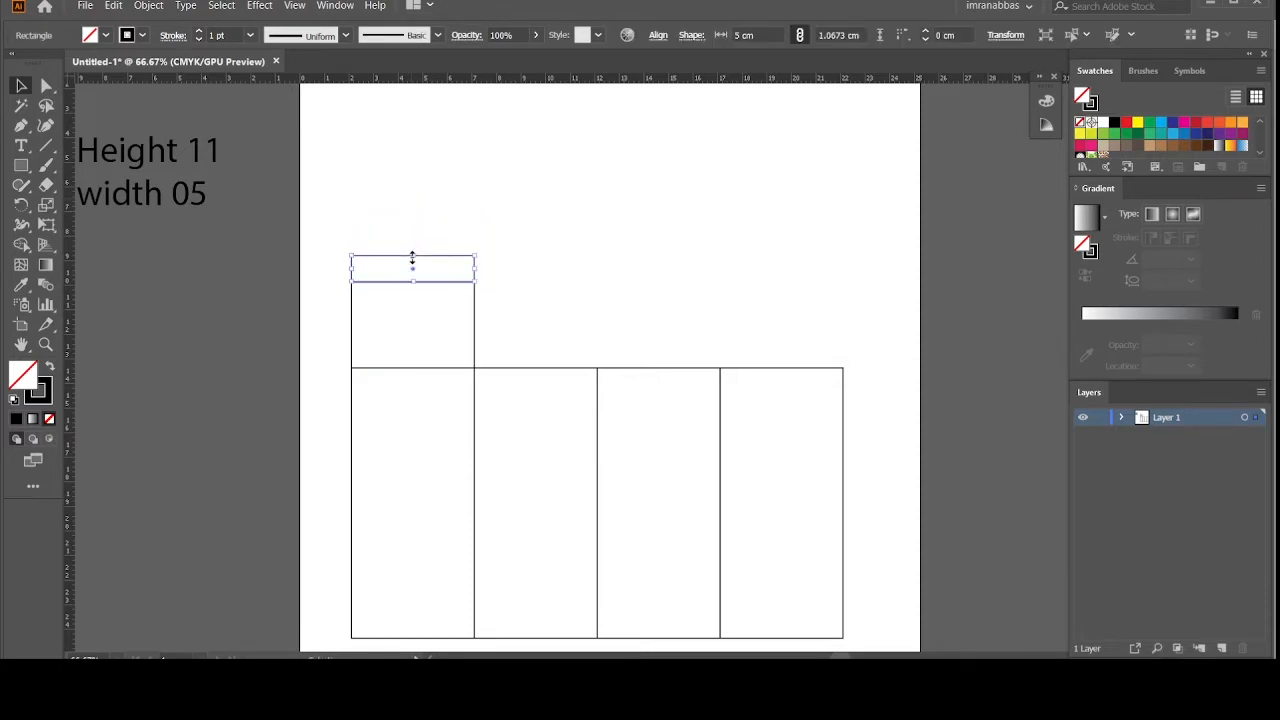
key("ctrl+plus")
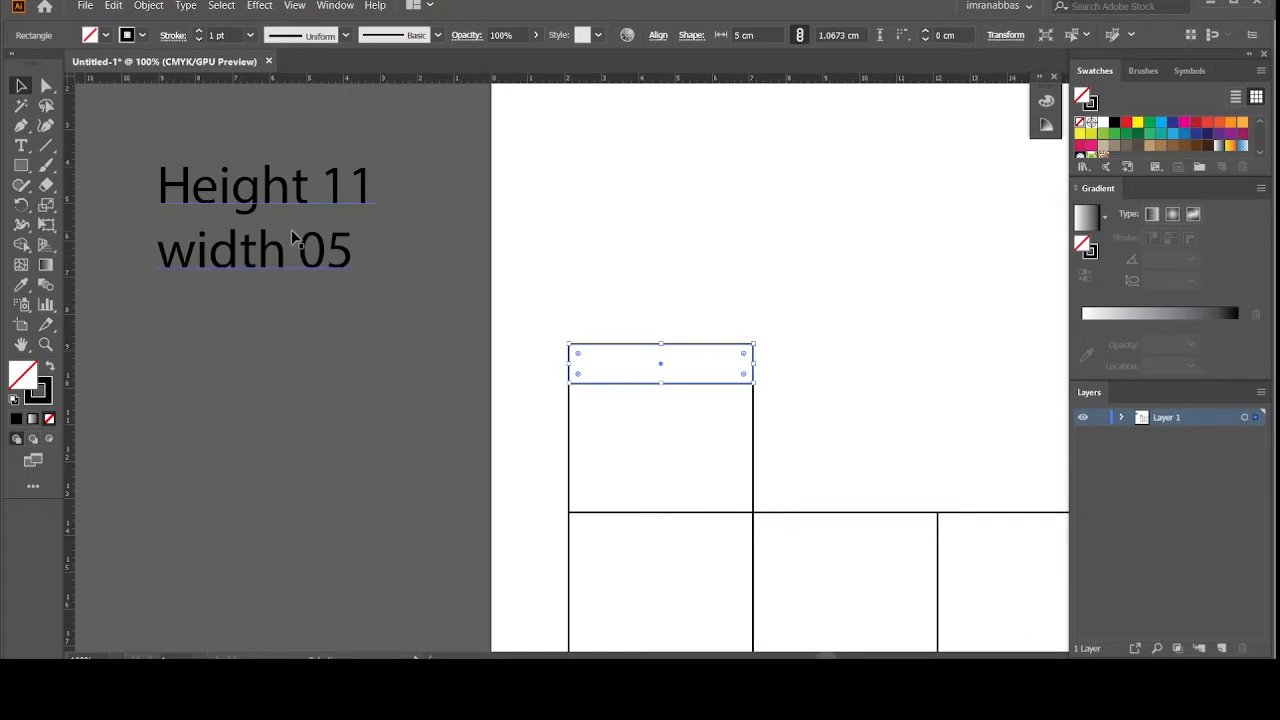
left_click(368, 333)
left_click(46, 86)
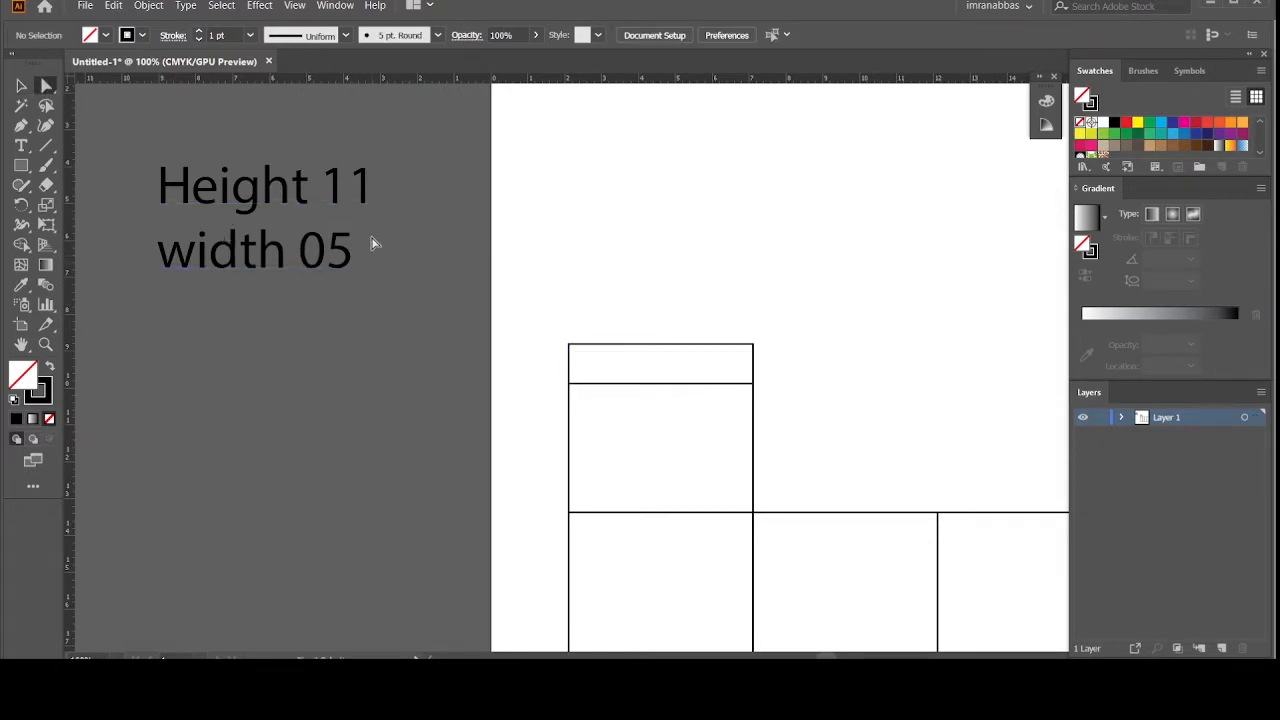
left_click_drag(550, 332, 737, 364)
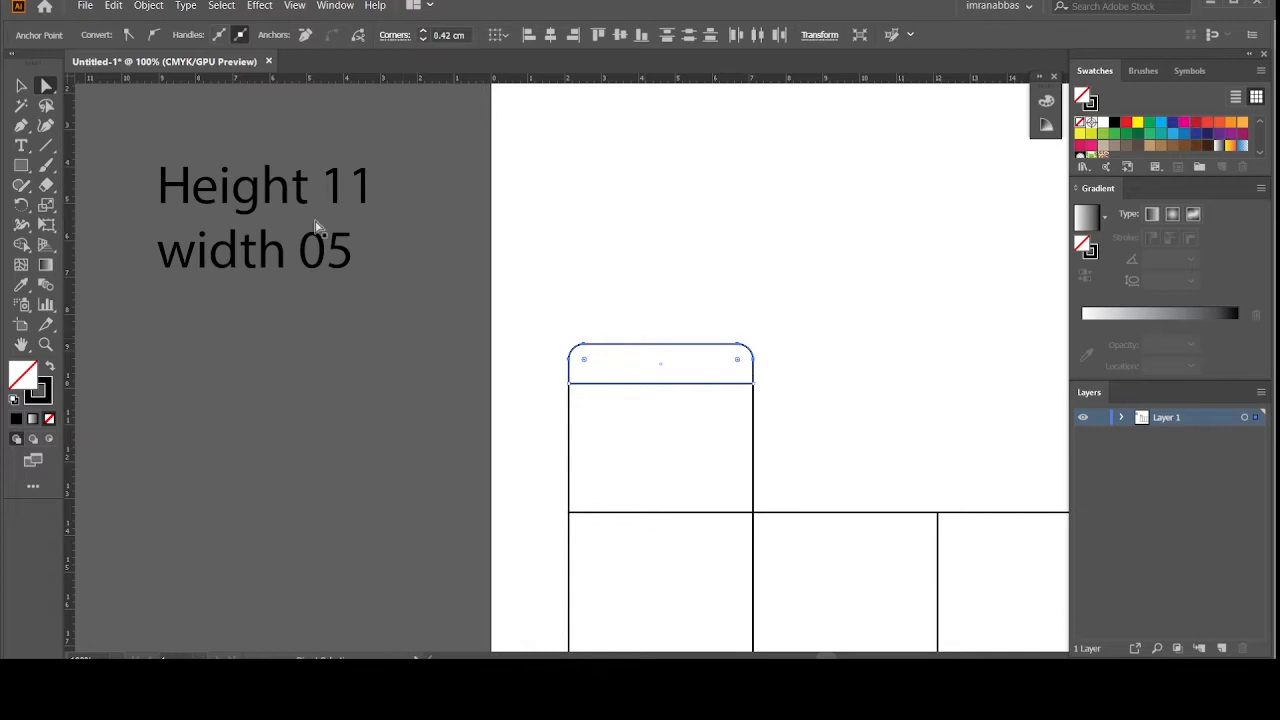
left_click(21, 86)
left_click(142, 197)
key("ctrl+minus")
key("ctrl+minus")
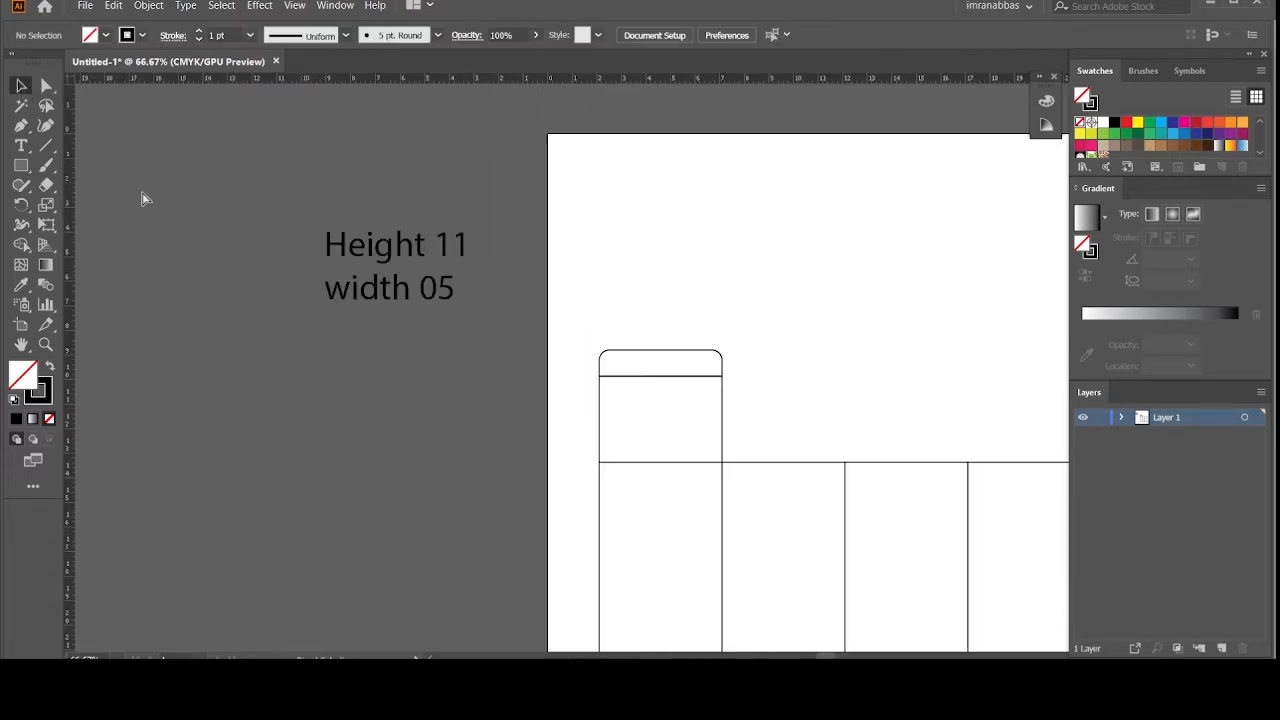
scroll(410, 303, "down", 2)
key("ctrl+plus")
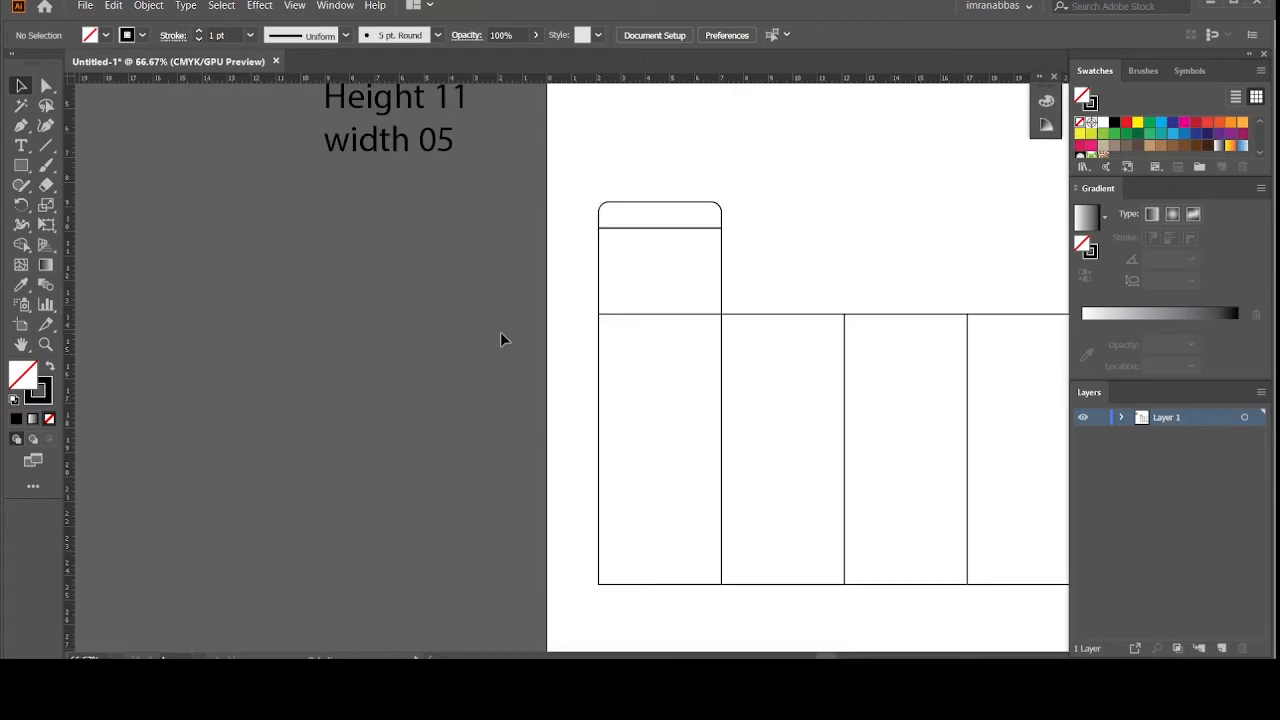
scroll(813, 422, "up", 1)
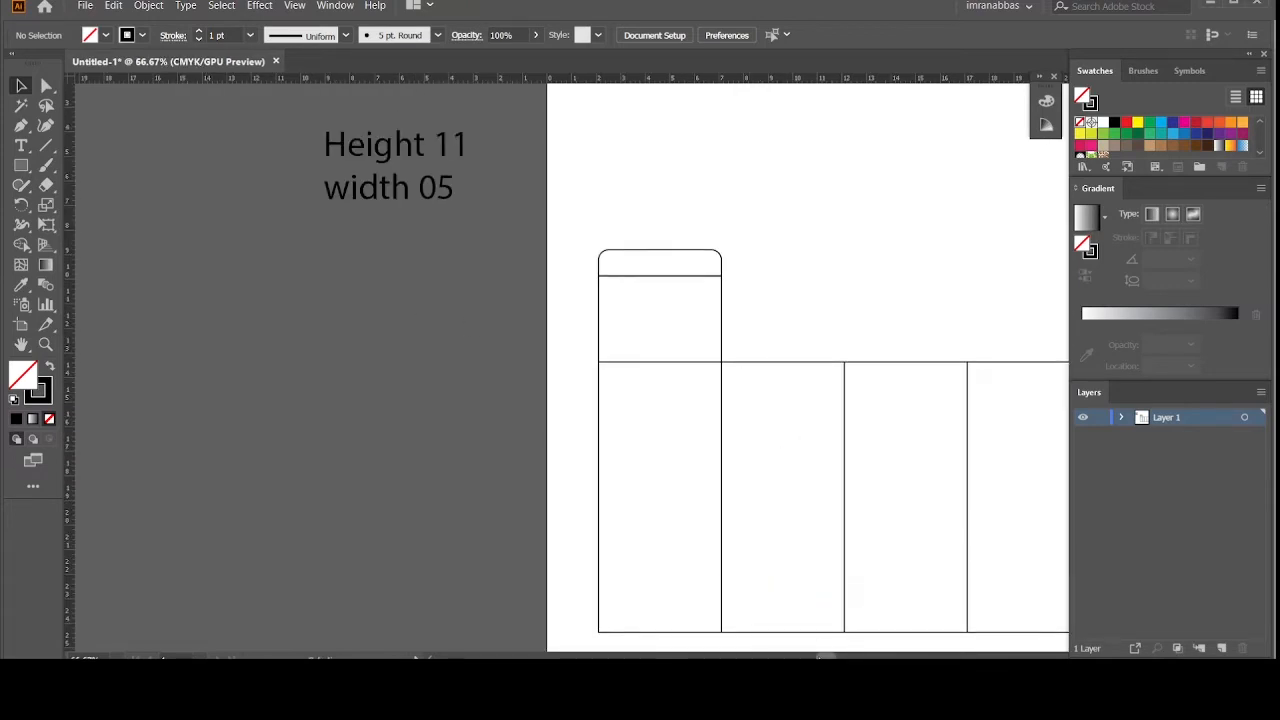
scroll(801, 597, "right", 4)
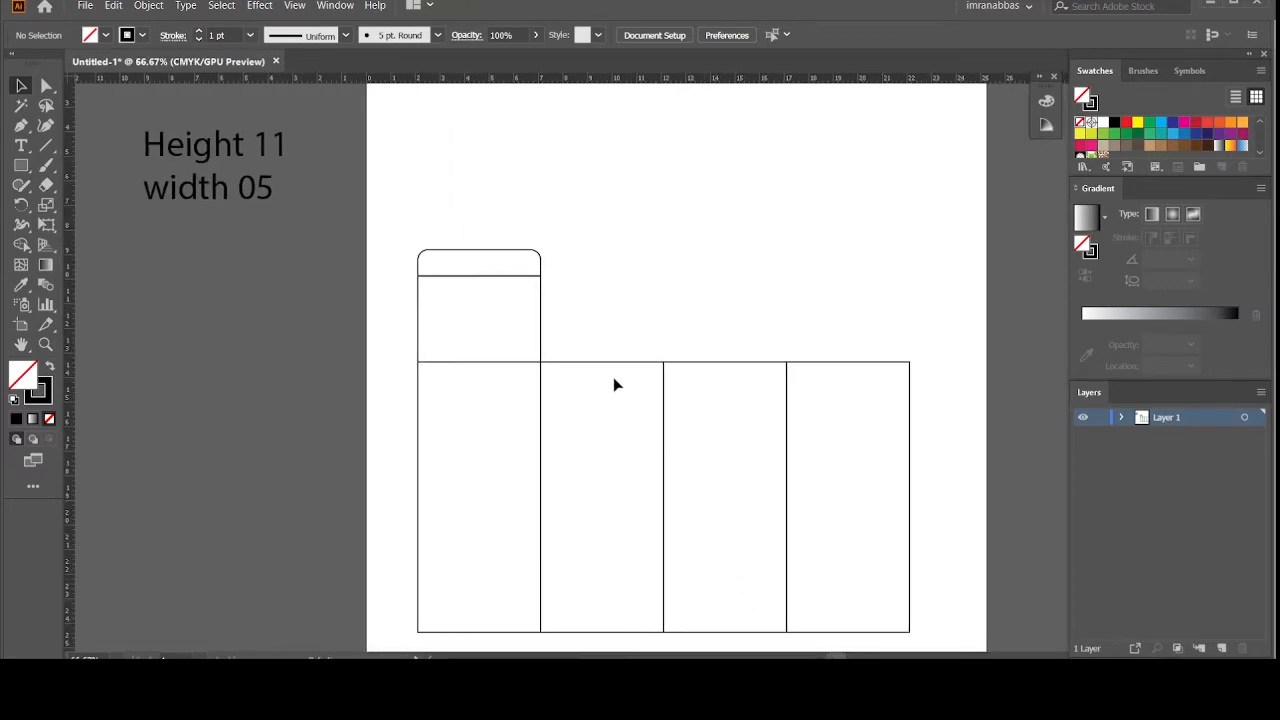
Step: Copy the second panel straight up and set the copy's height to 2.5 cm
left_click_drag(610, 370, 607, 100)
scroll(615, 150, "up", 2)
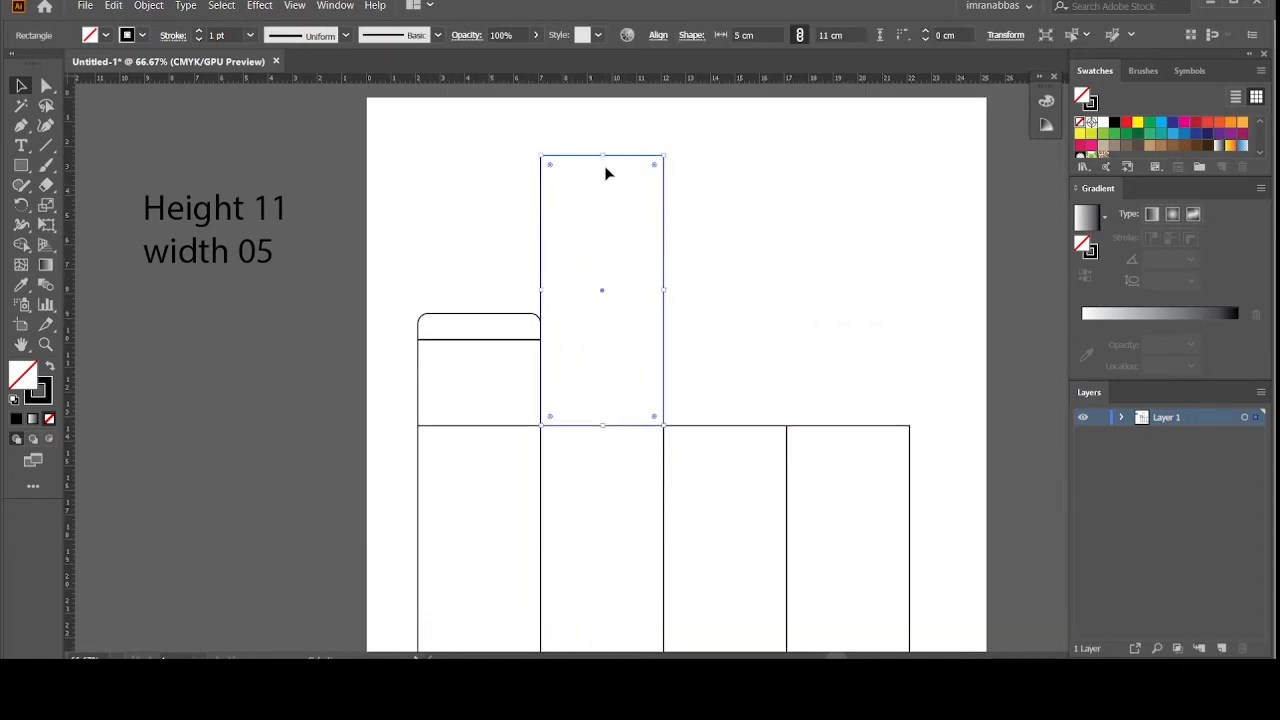
left_click(997, 42)
left_click(946, 84)
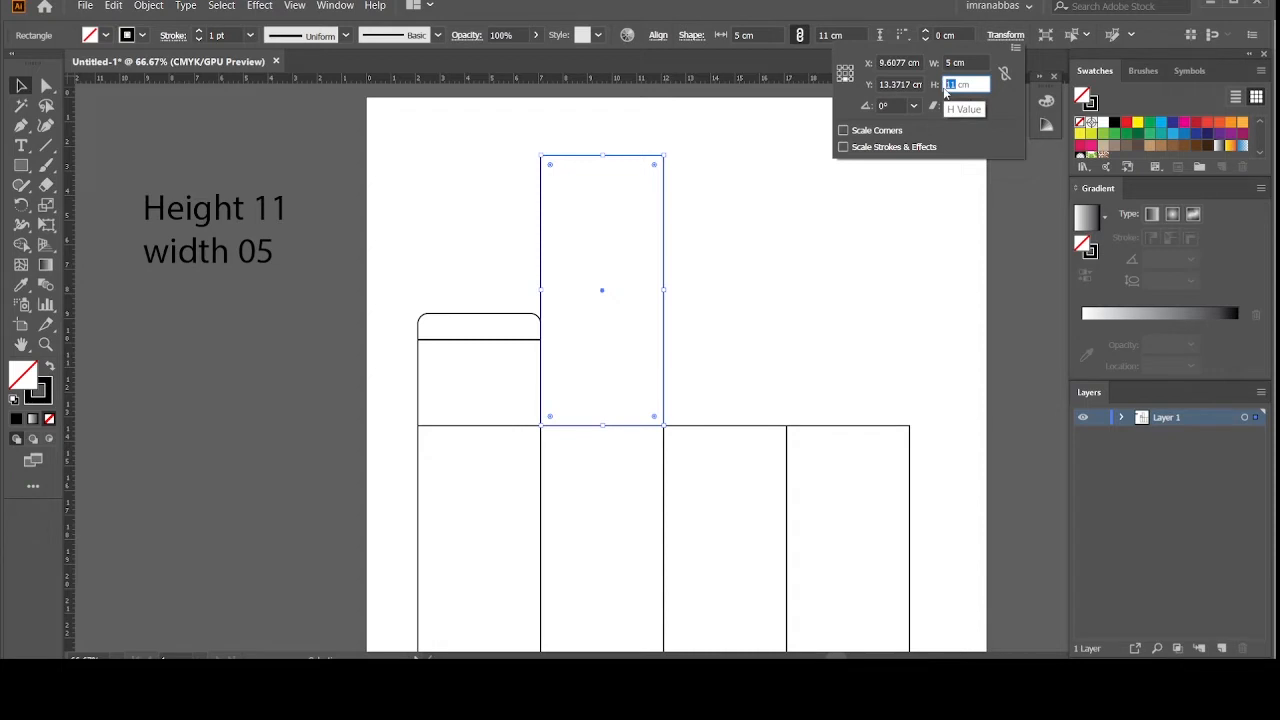
type("2")
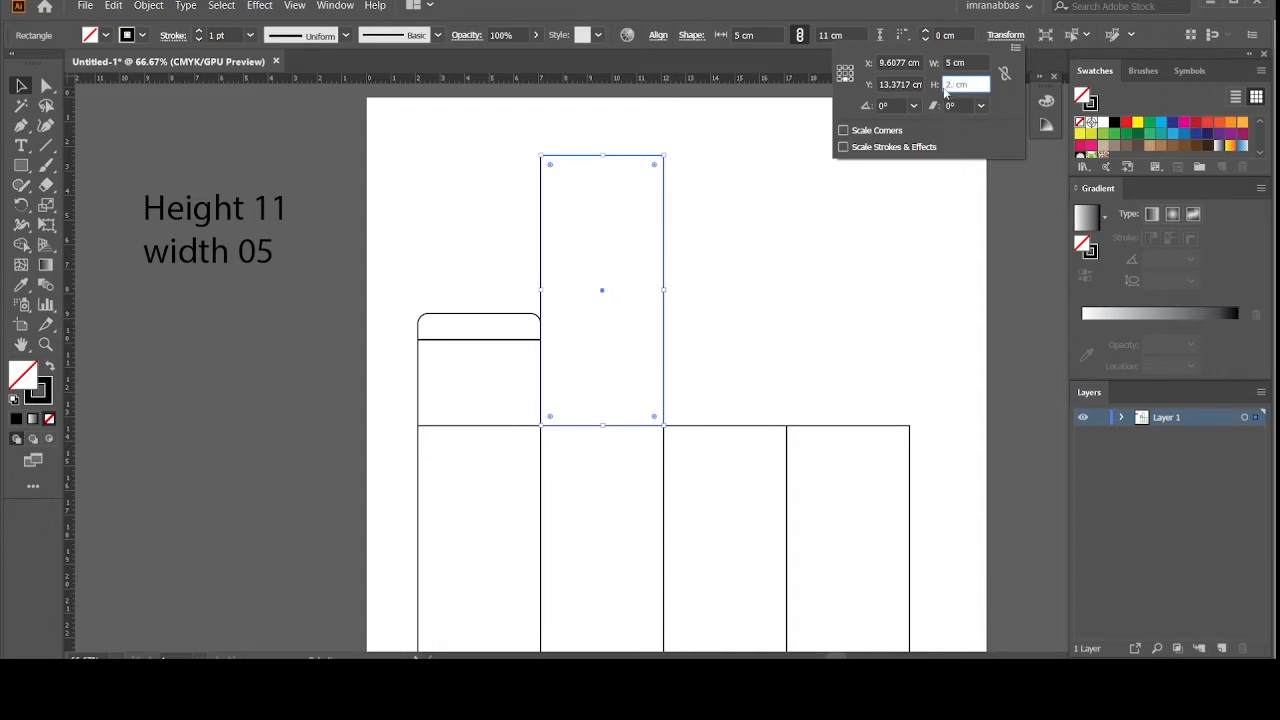
type(".5")
key("Return")
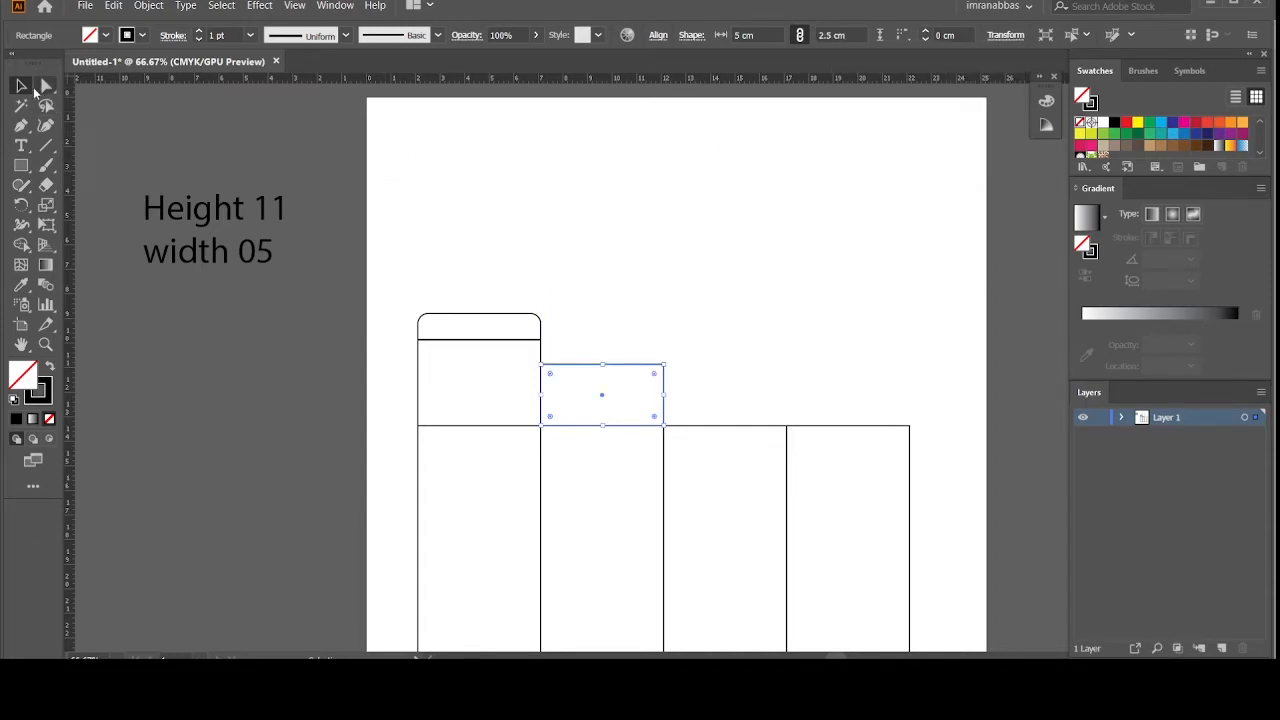
left_click(207, 164)
key("ctrl+plus")
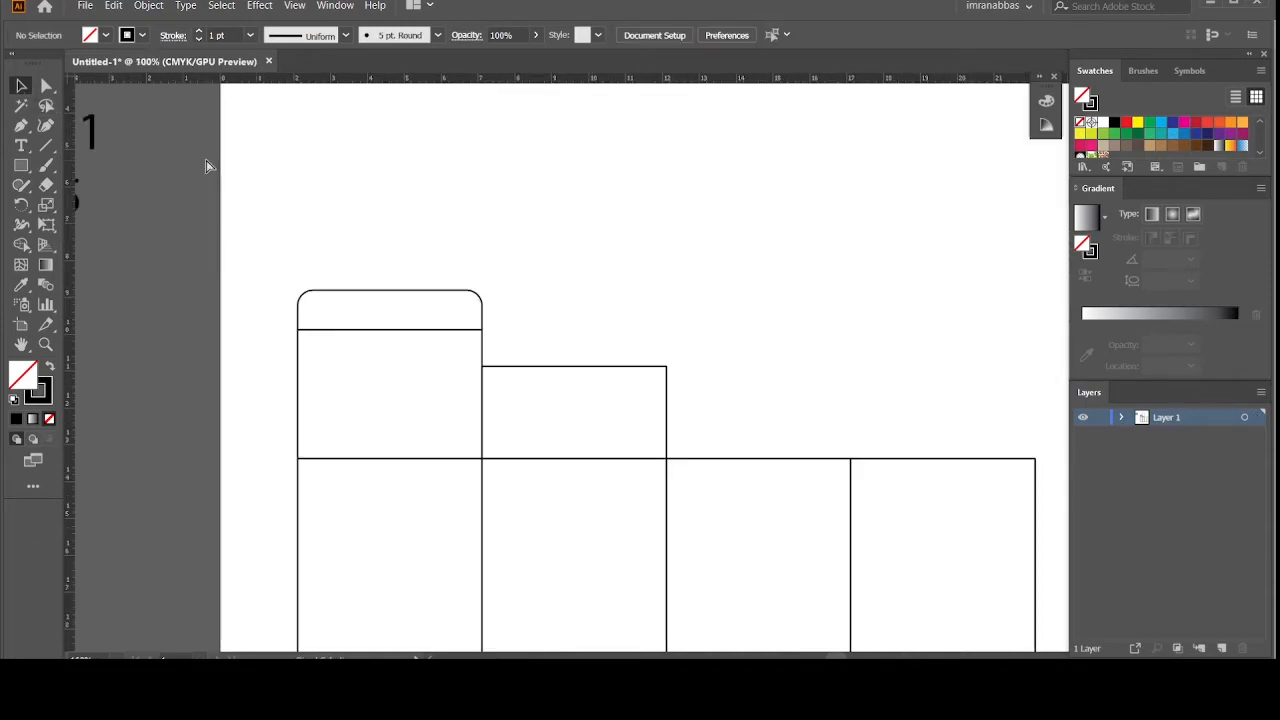
Step: Slant the flap's left side by nudging its top-left corner inward
key("ctrl+plus")
scroll(205, 165, "down", 3)
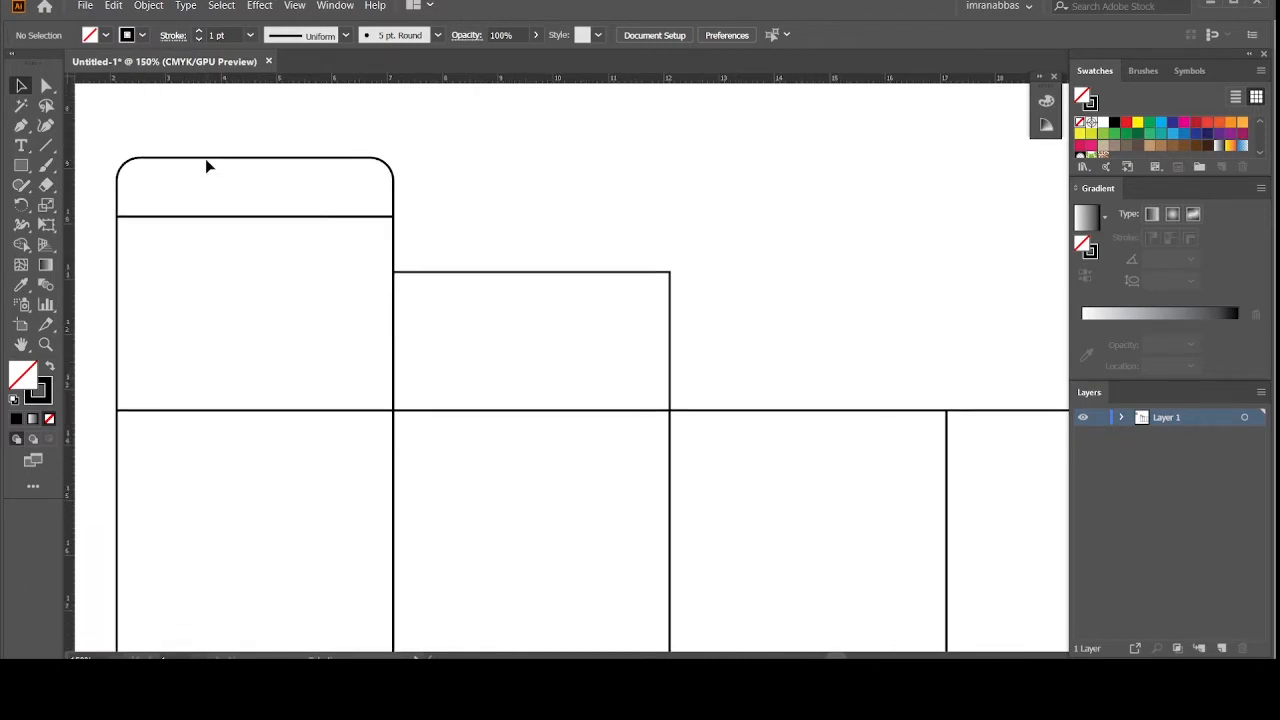
left_click_drag(417, 260, 424, 260)
left_click(46, 85)
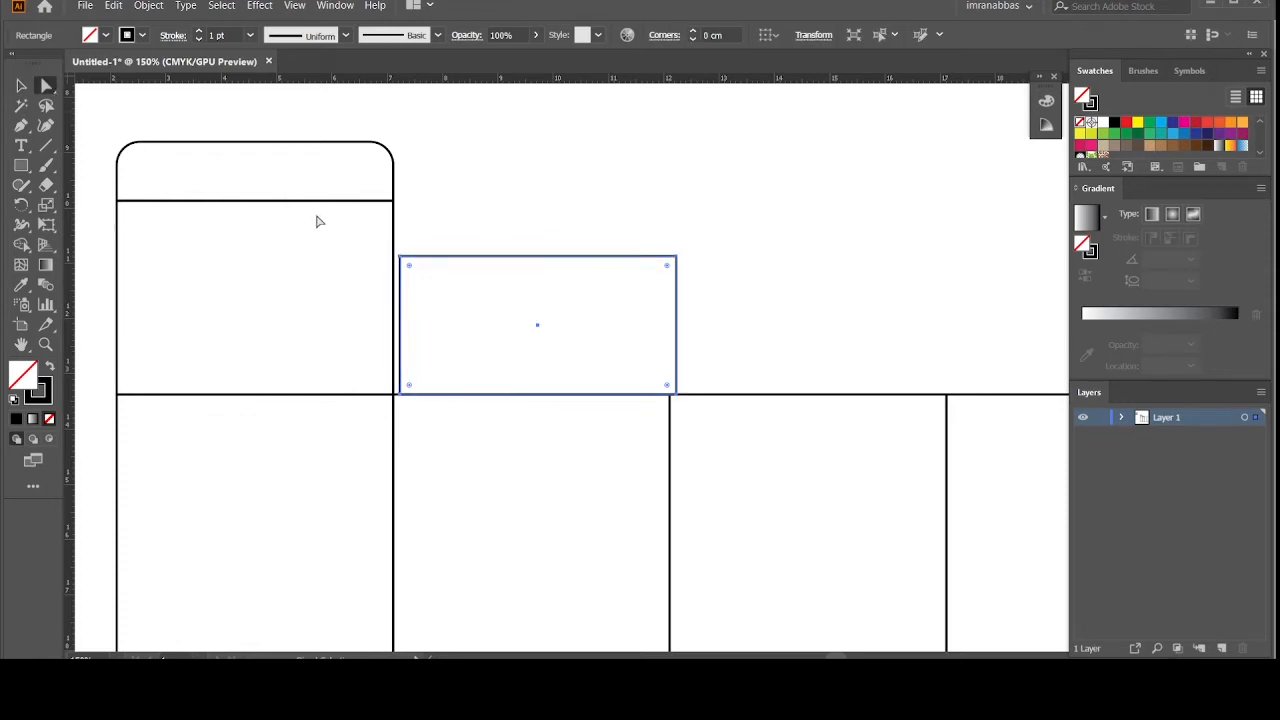
left_click(400, 257)
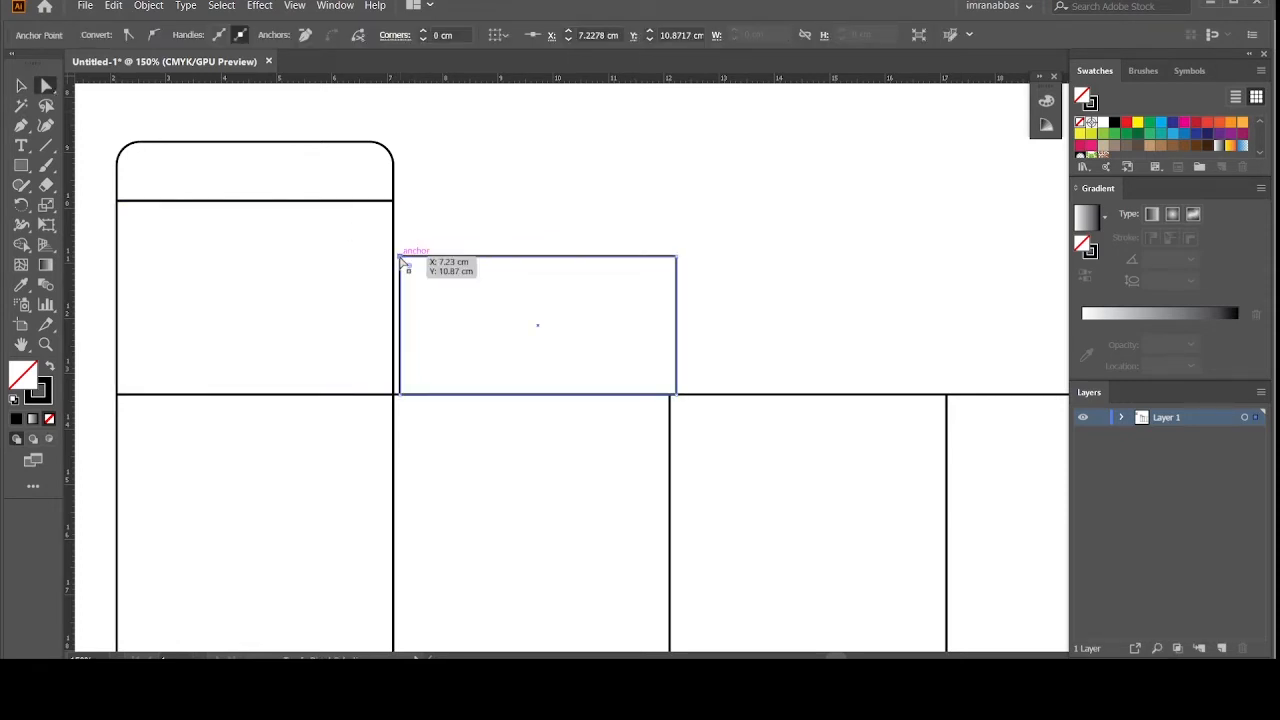
key("shift+Right")
left_click(21, 86)
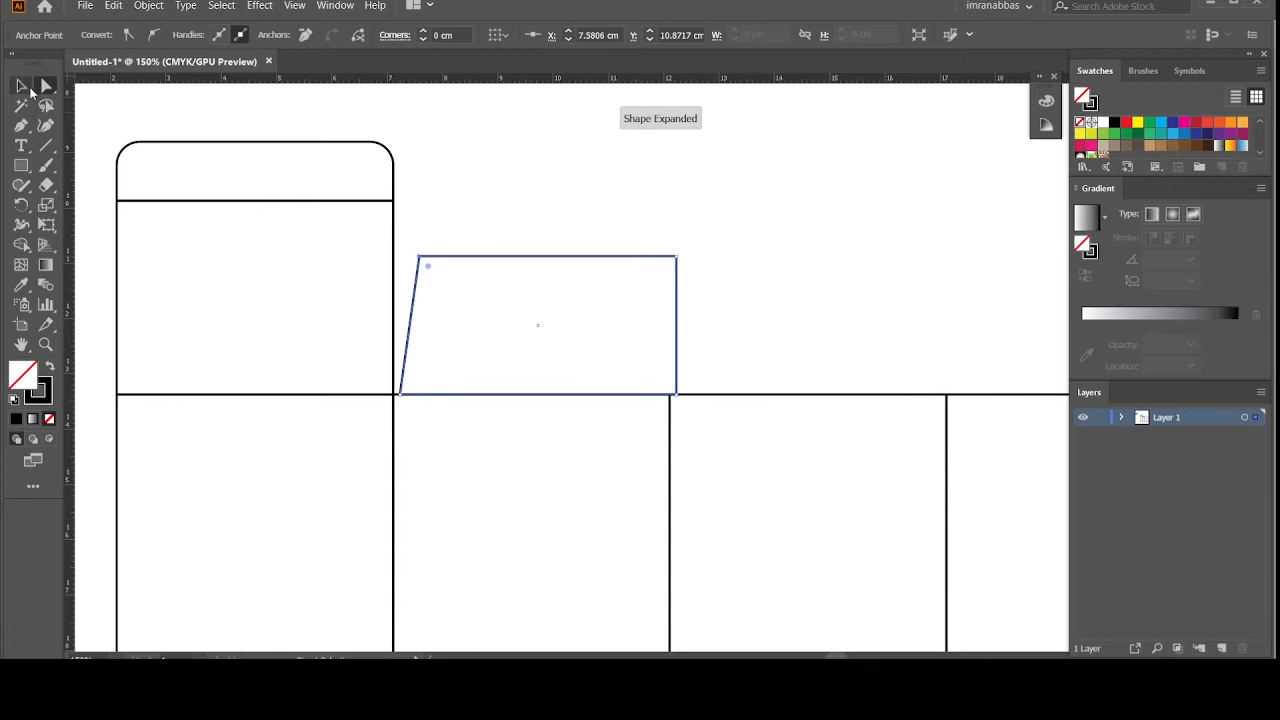
left_click(697, 258)
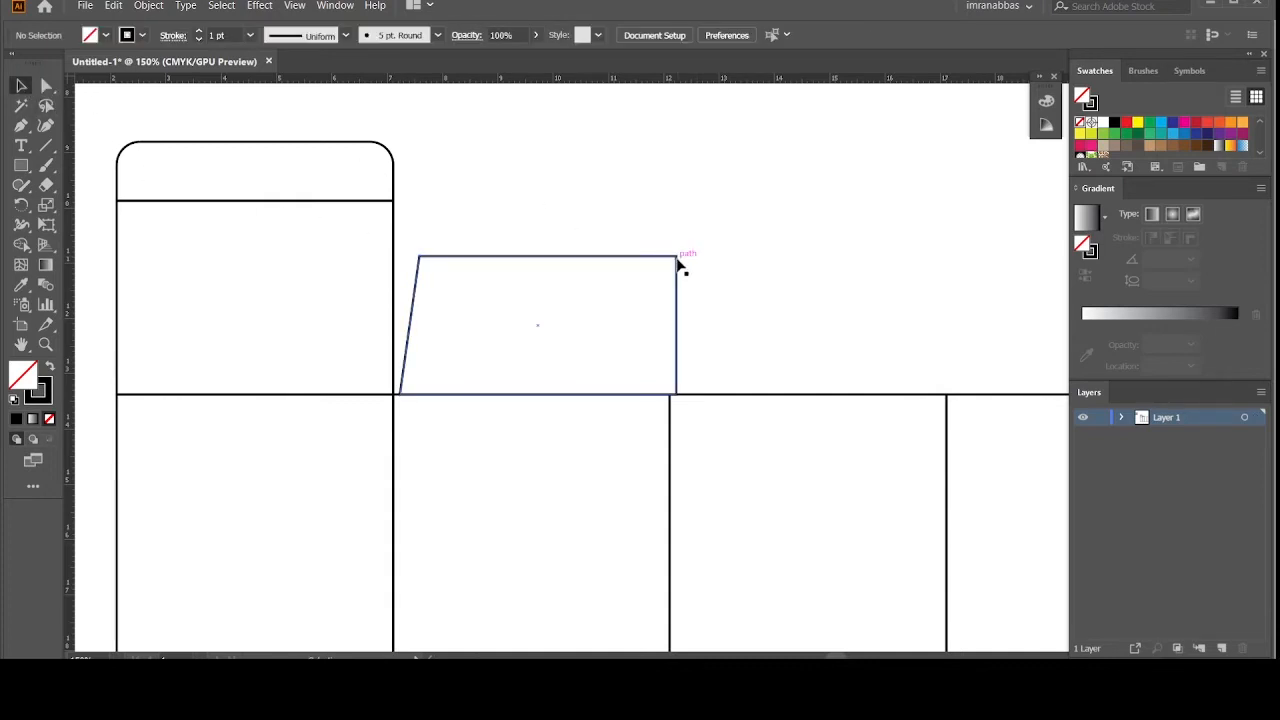
left_click(677, 258)
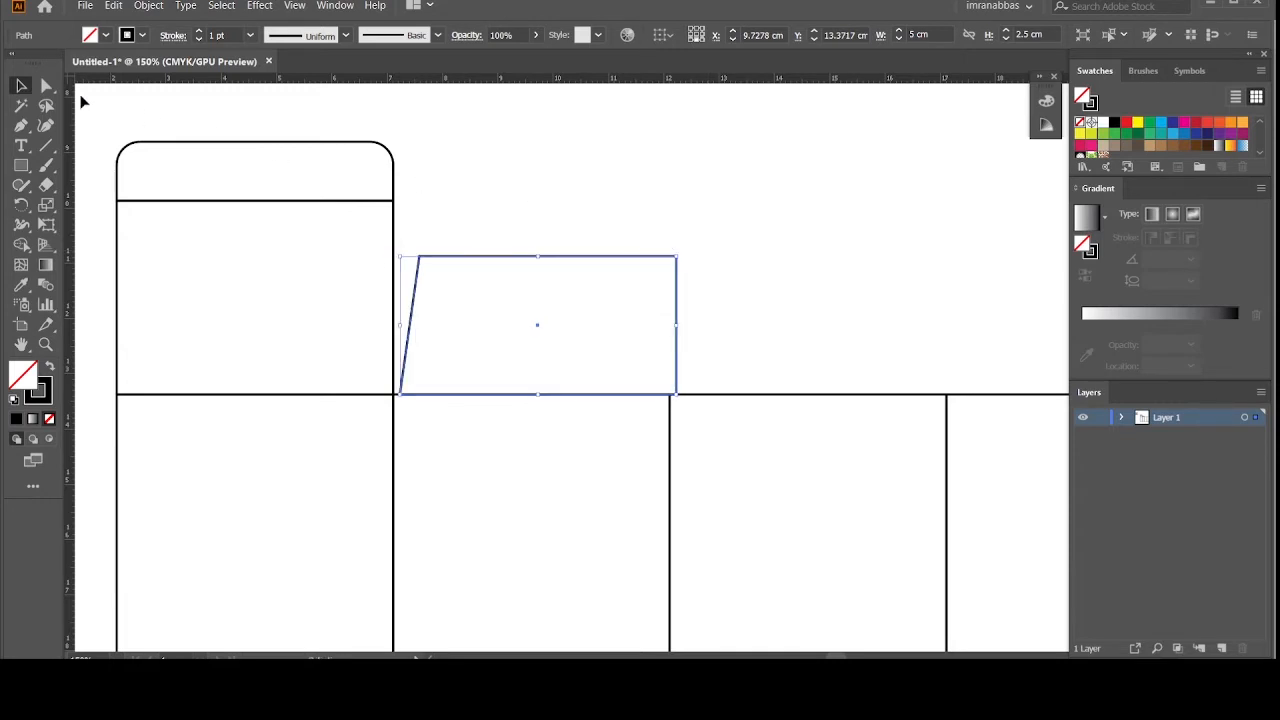
left_click(198, 116)
Step: Nudge the top-right corner inward to finish the trapezoid and align its base with the panel
left_click(46, 86)
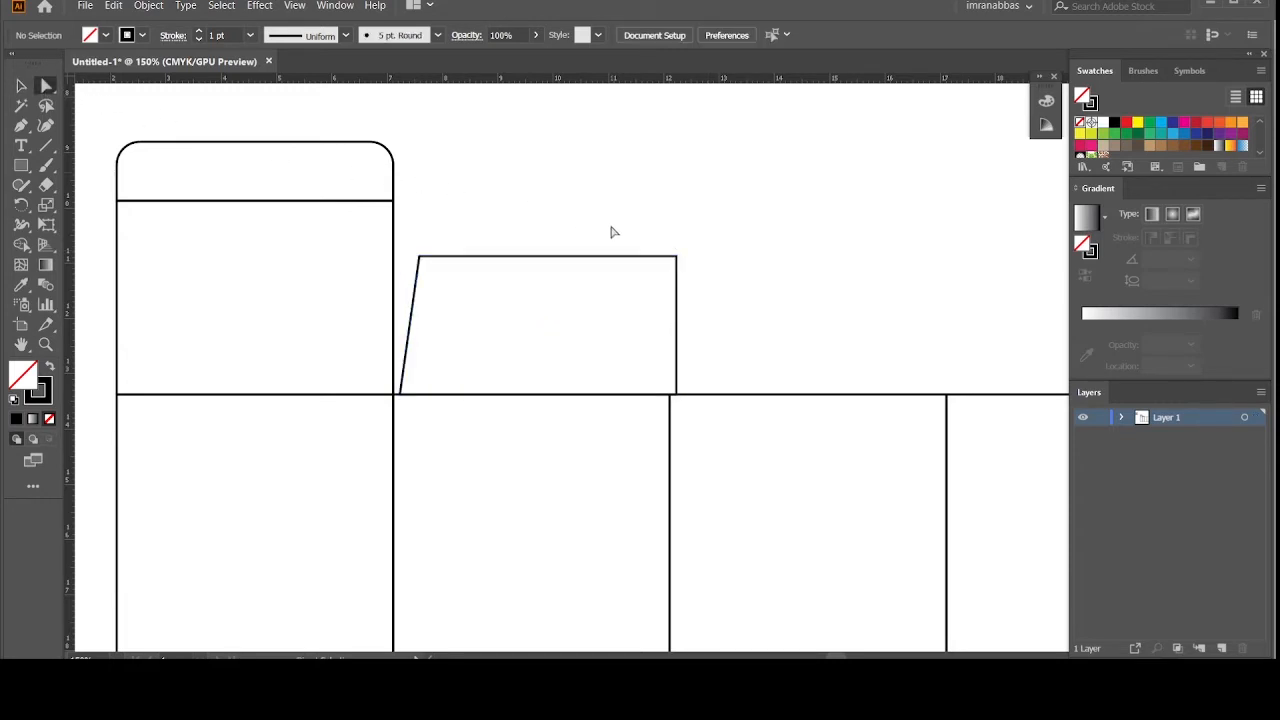
left_click(679, 263)
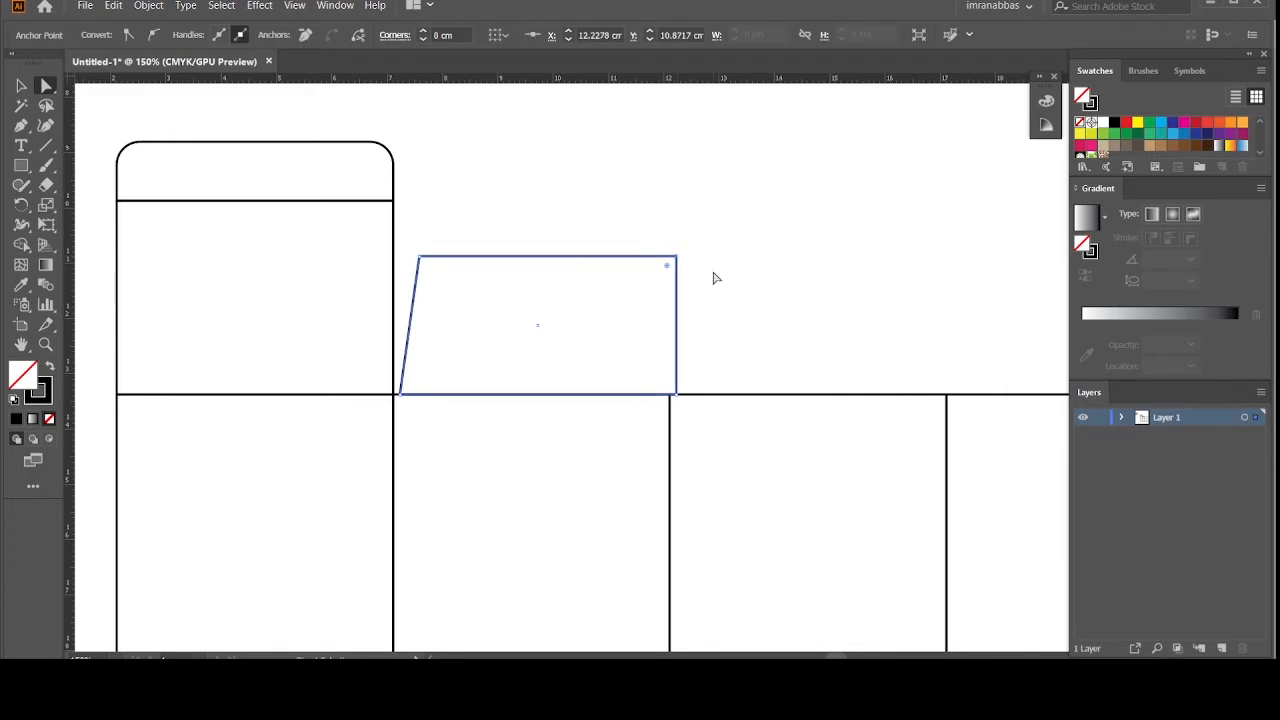
key("shift+Left")
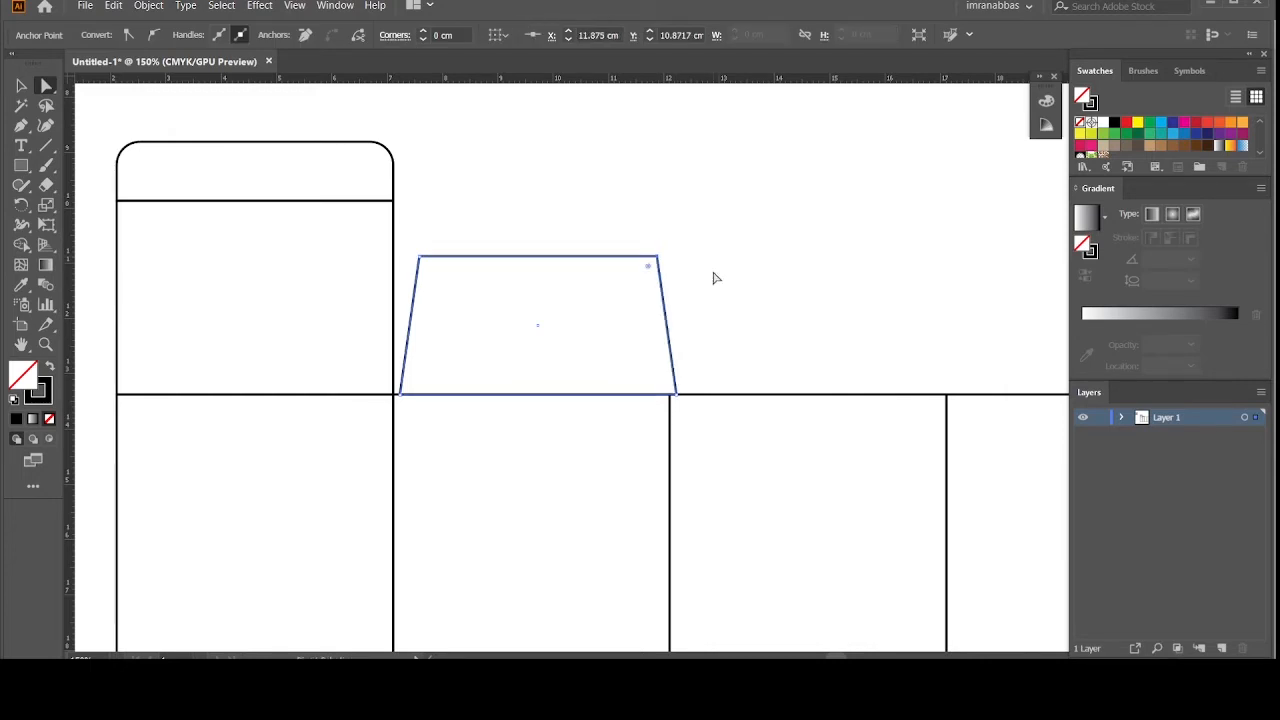
key("Left")
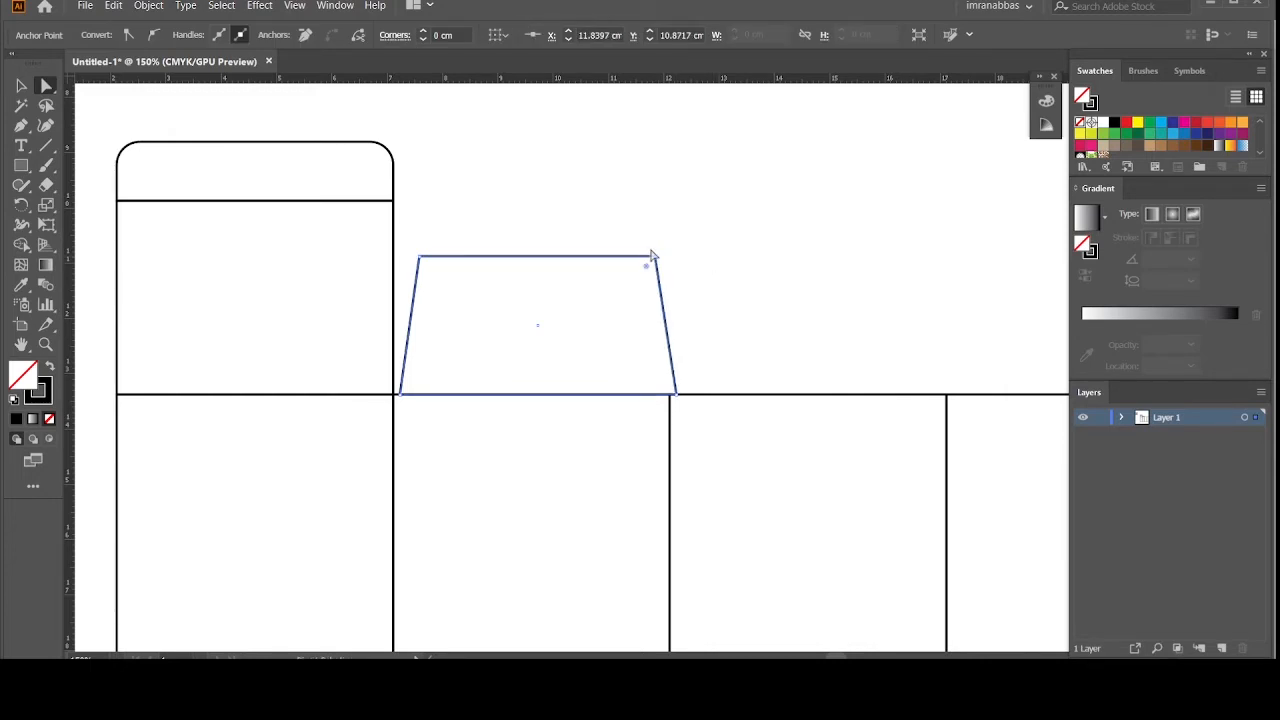
key("v")
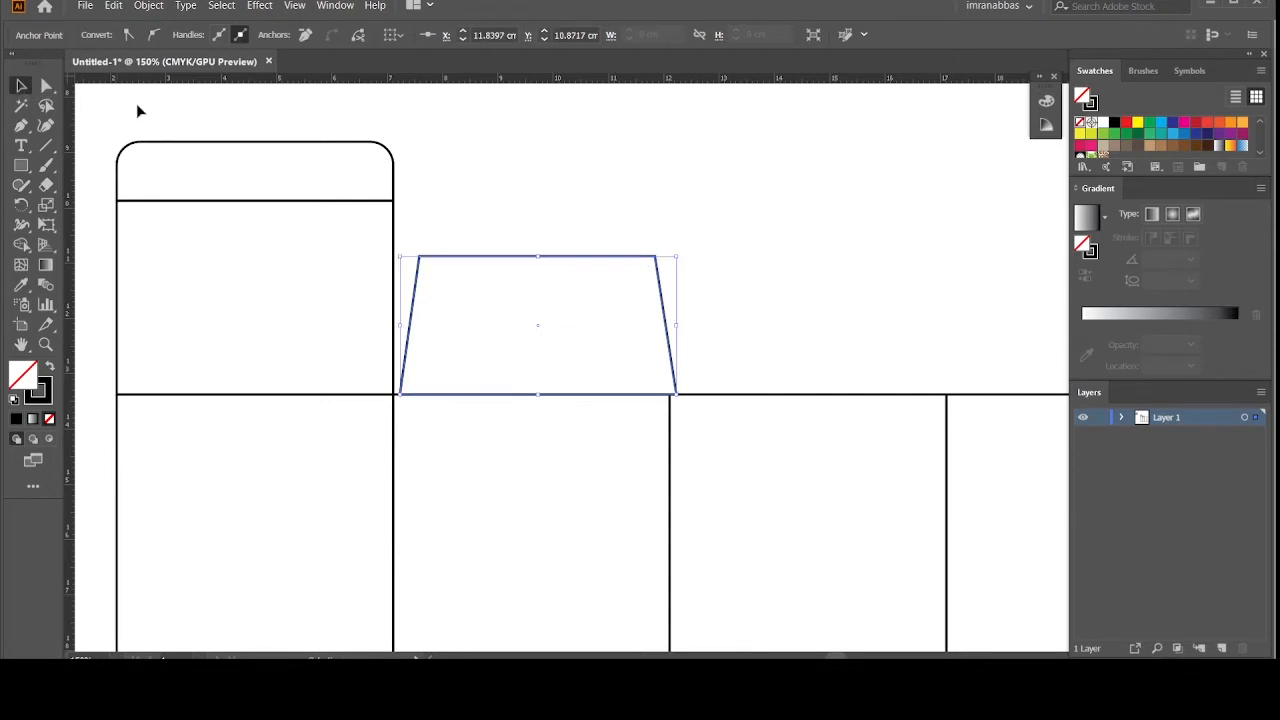
left_click(500, 196)
left_click_drag(511, 262, 505, 262)
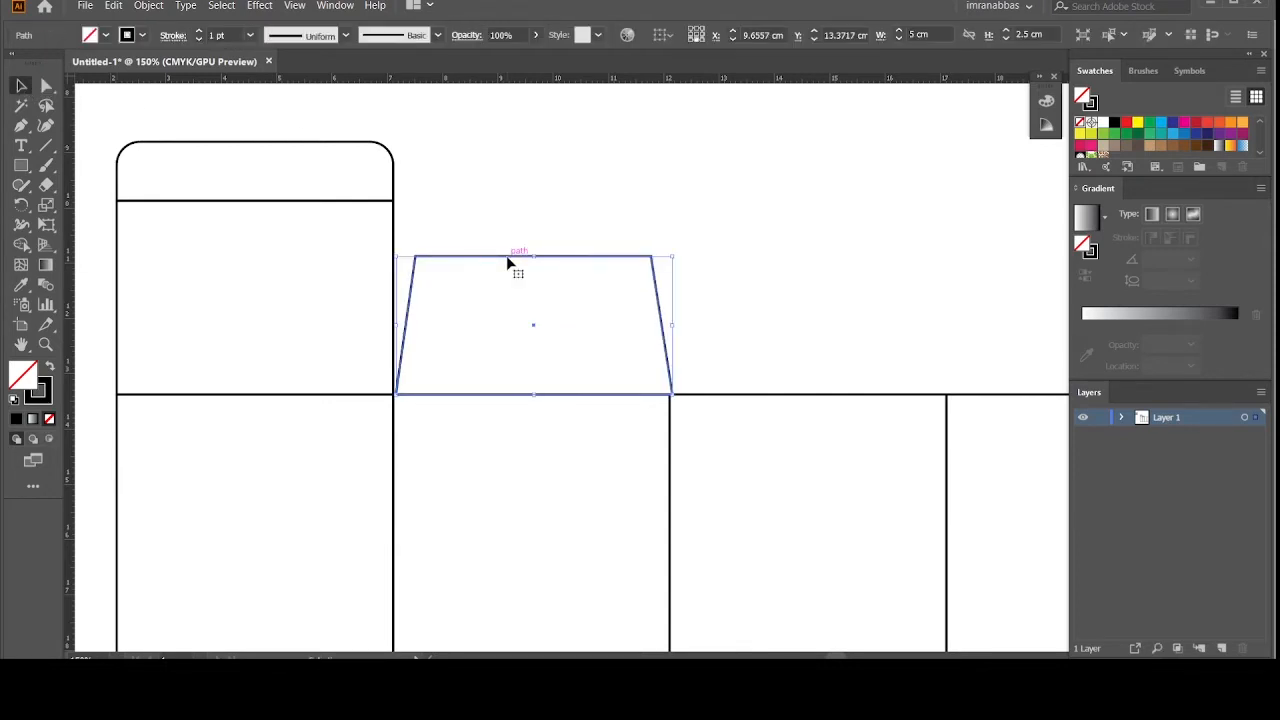
left_click(530, 225)
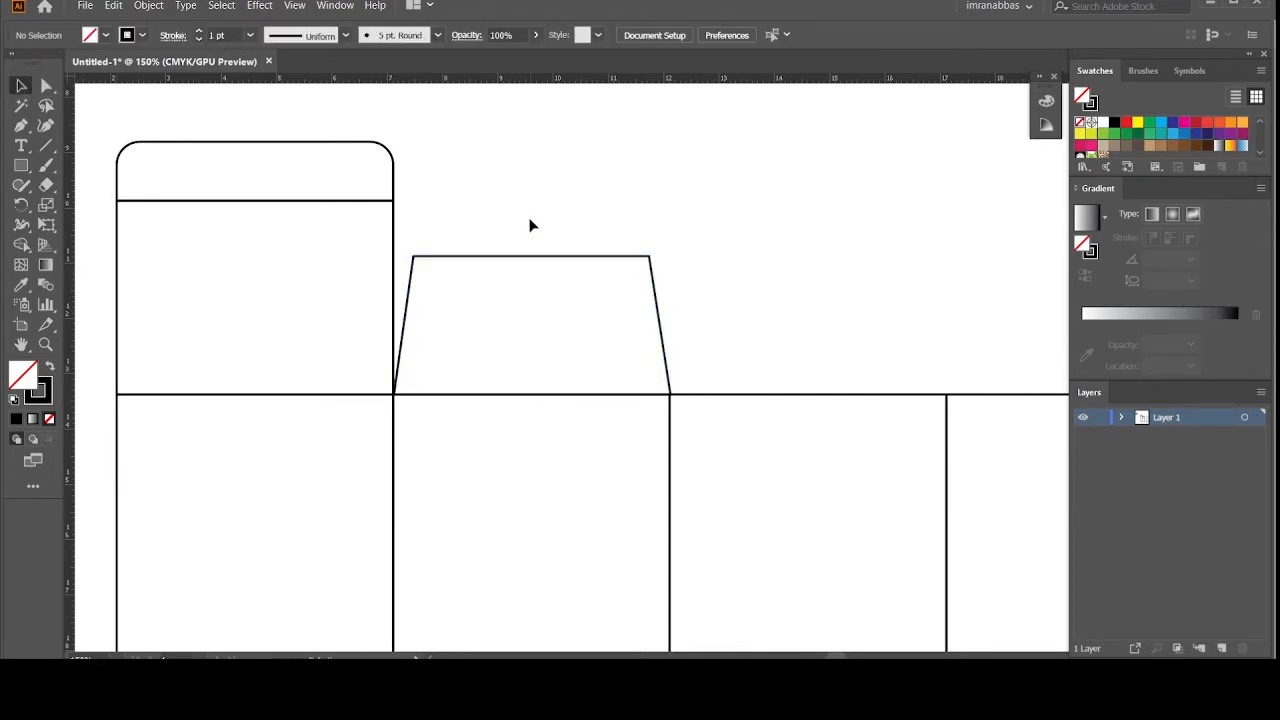
key("ctrl+0")
scroll(530, 225, "down", 5)
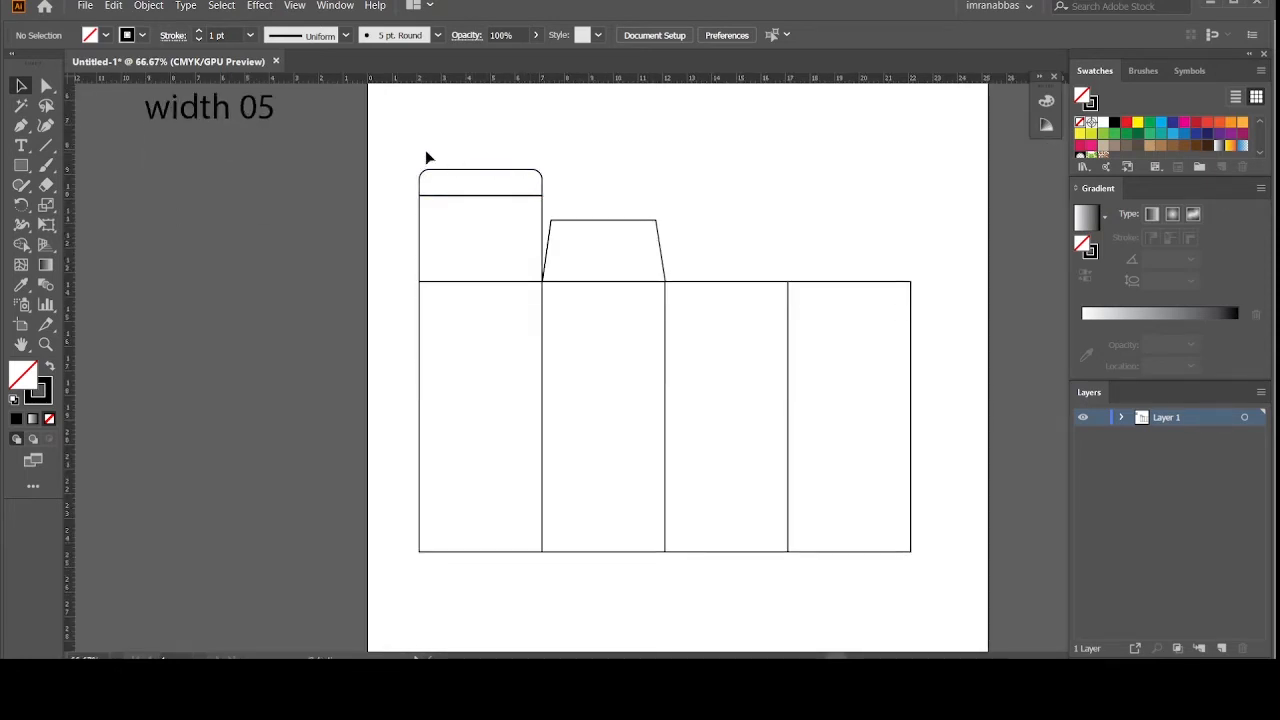
Step: Place a 180°-rotated copy of the rounded tuck flap against the third panel's bottom edge
left_click_drag(403, 146, 707, 537)
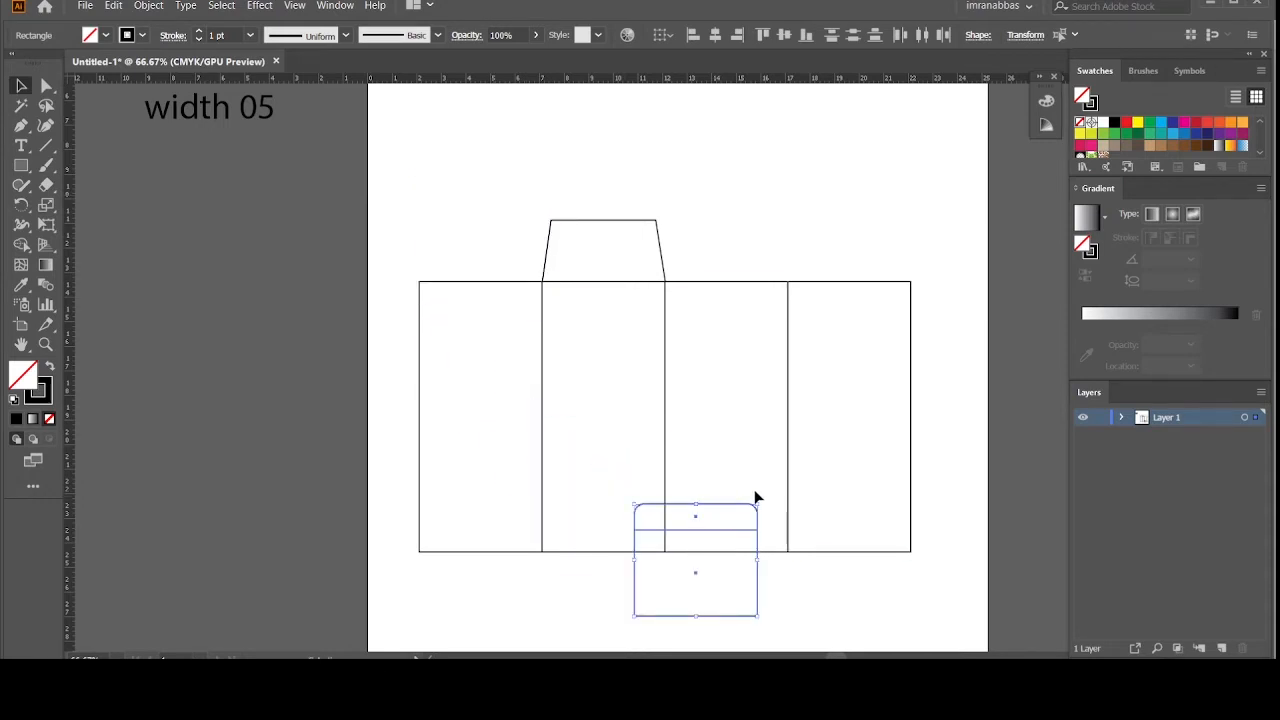
key("ctrl+z")
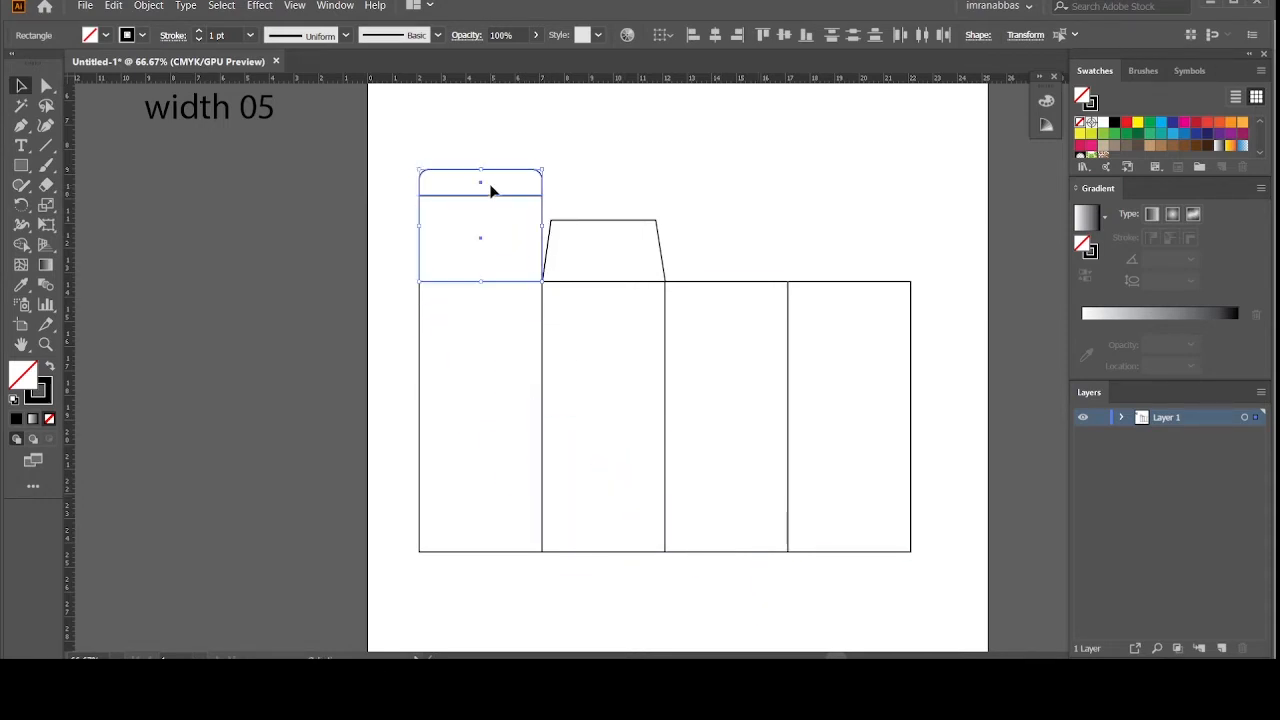
left_click_drag(492, 203, 754, 567)
left_click_drag(806, 528, 729, 610)
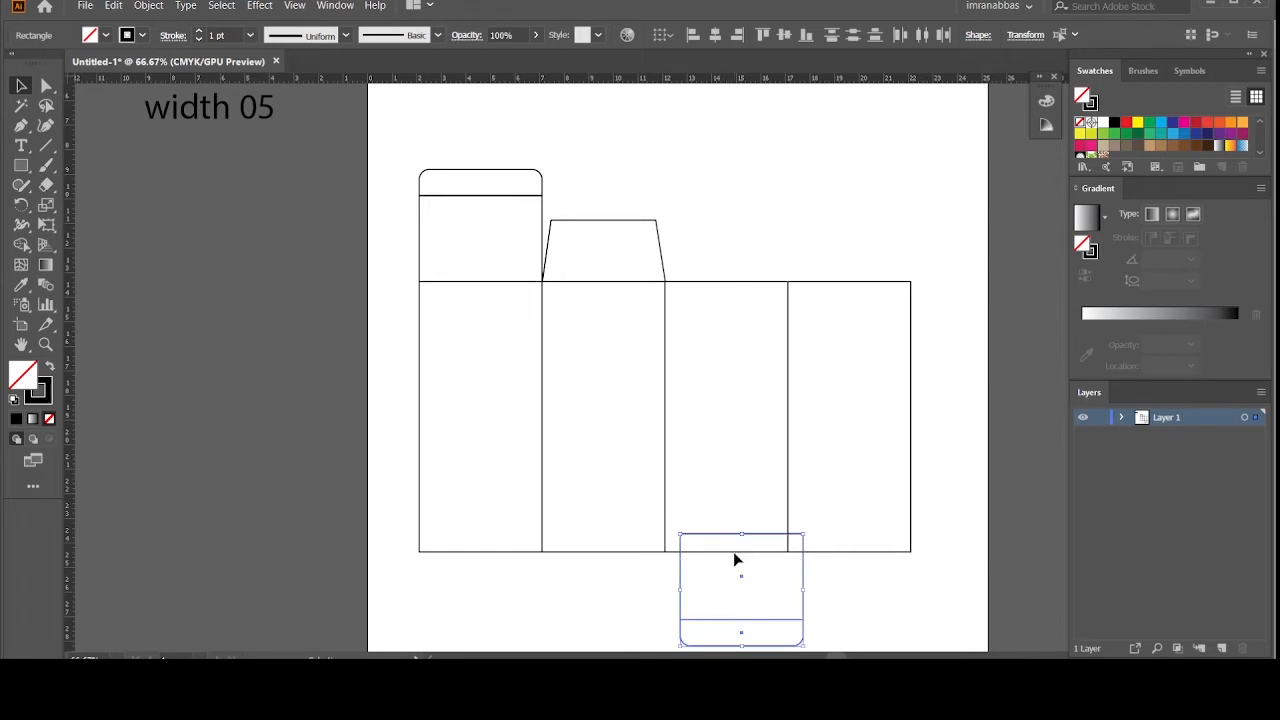
left_click_drag(732, 533, 718, 552)
left_click(803, 564)
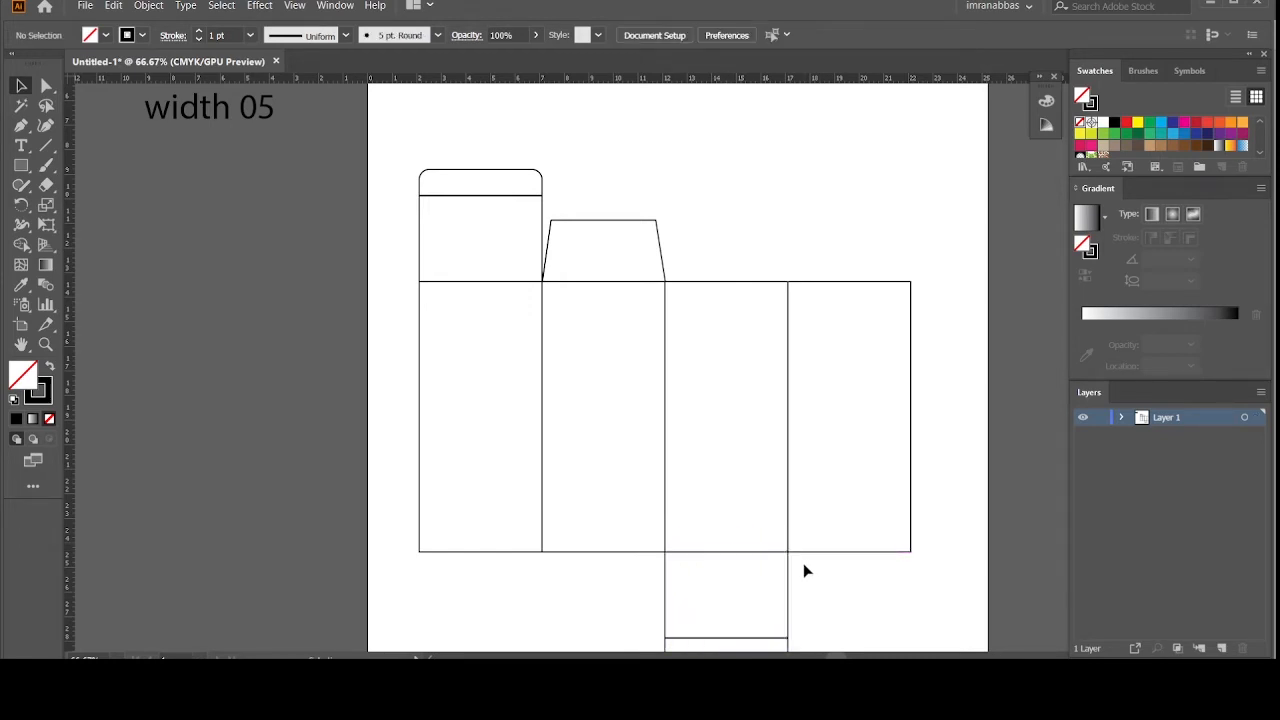
scroll(803, 564, "down", 1)
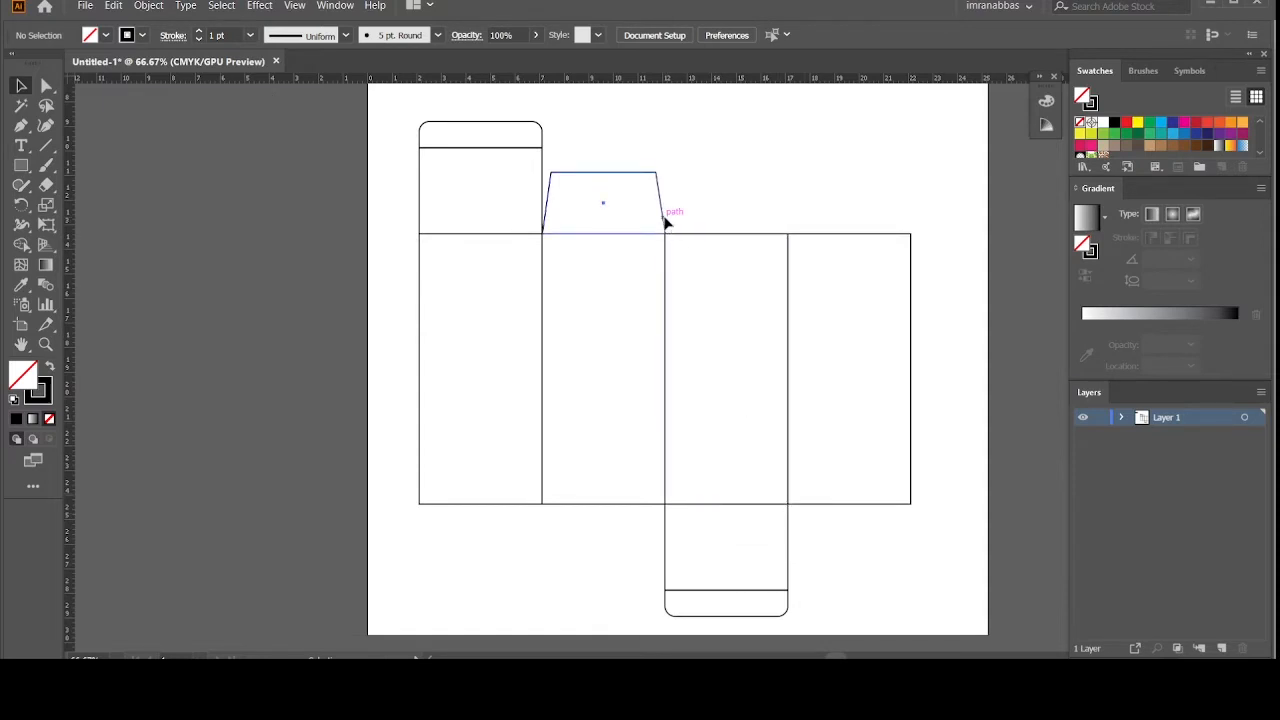
Step: Copy the trapezoid flap above the fourth panel and, flipped, below the fourth and second panels
left_click_drag(667, 222, 909, 224)
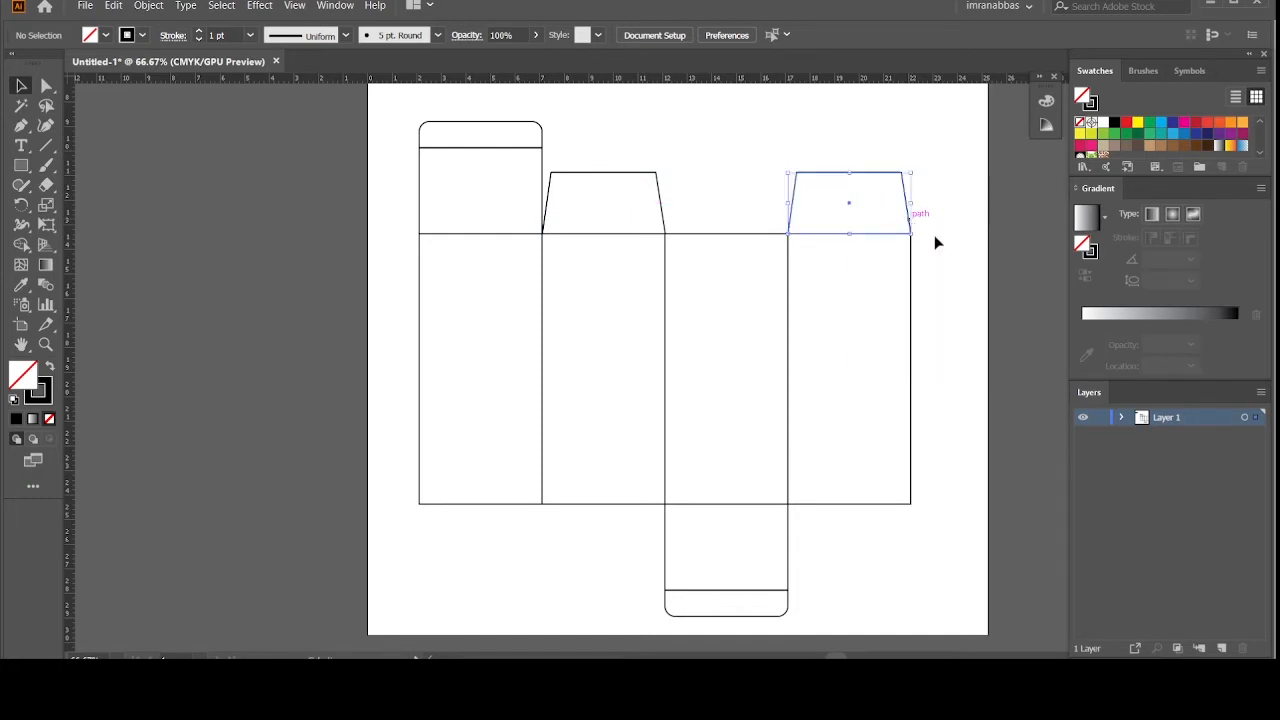
left_click(949, 242)
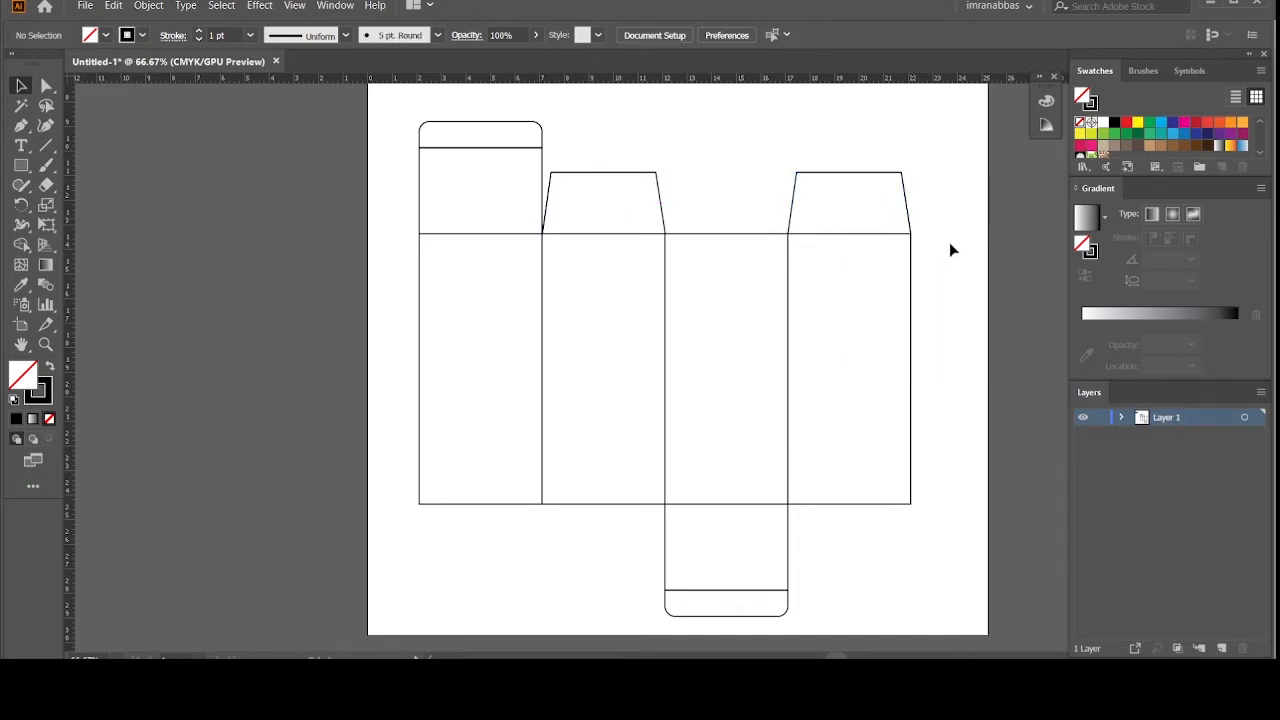
left_click(903, 190)
left_click_drag(895, 176, 846, 558)
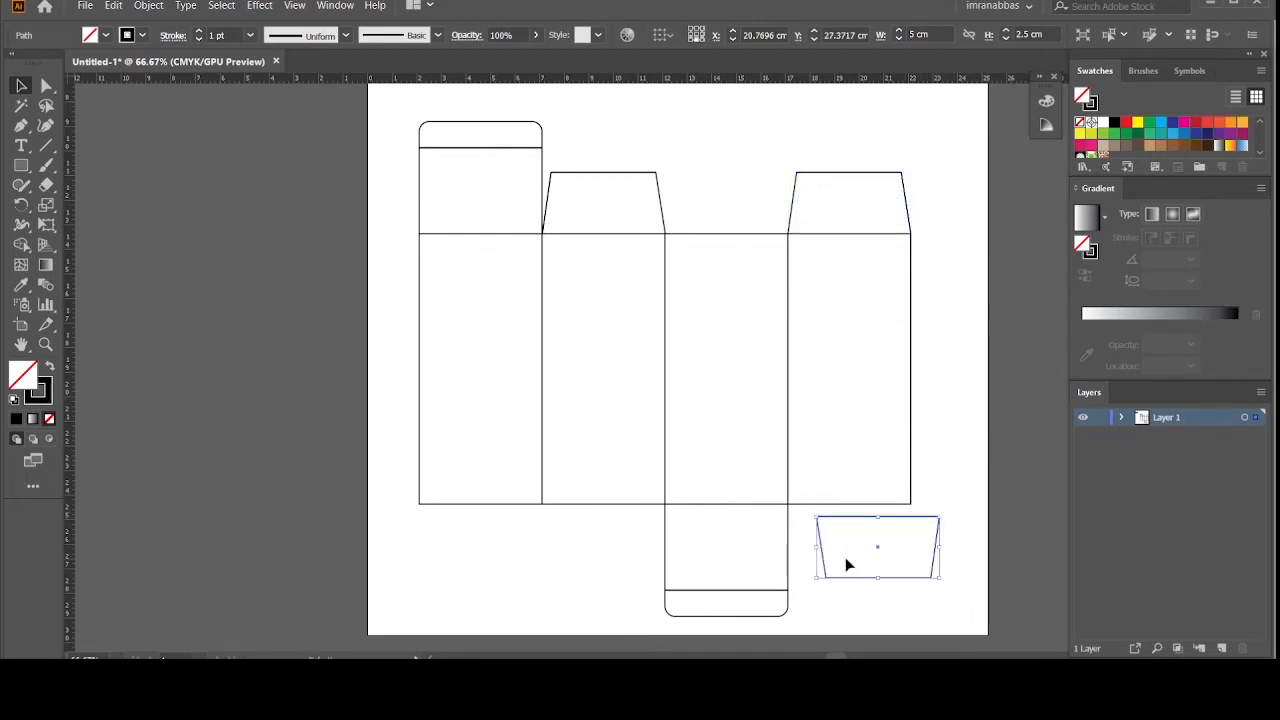
left_click(934, 514)
left_click_drag(914, 517, 895, 509)
left_click(934, 520)
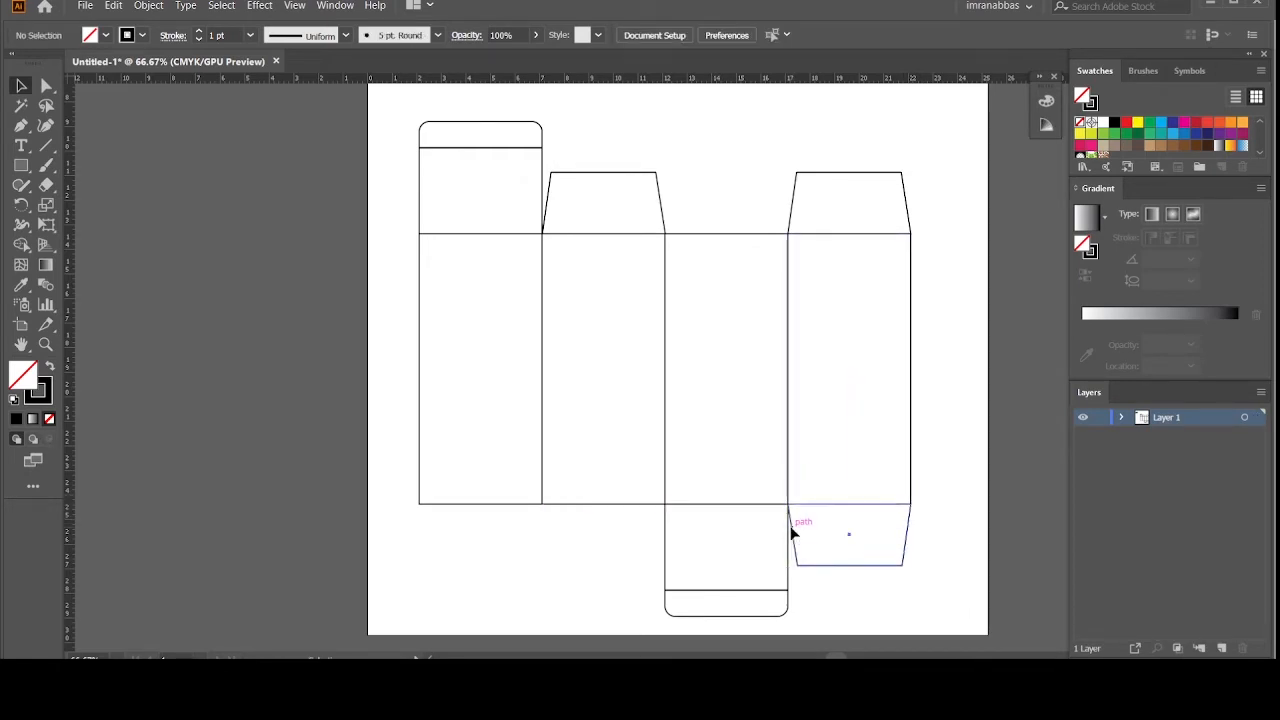
left_click_drag(791, 533, 540, 536)
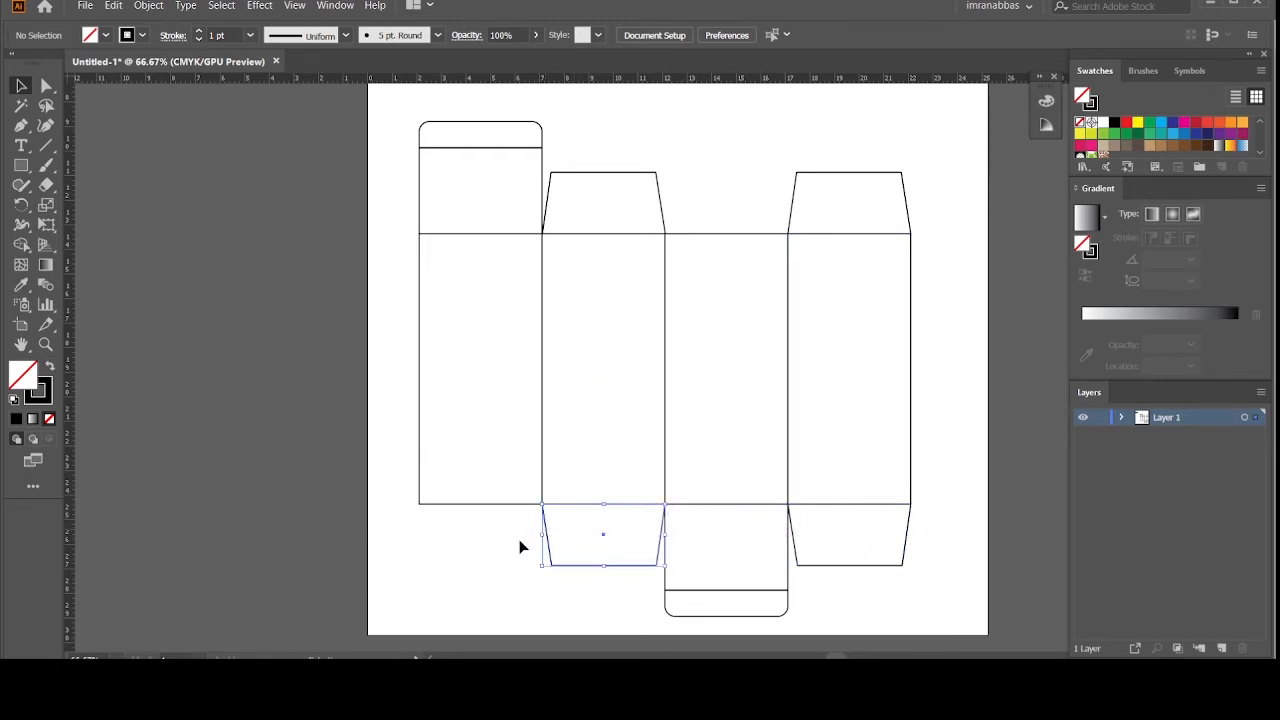
left_click(516, 540)
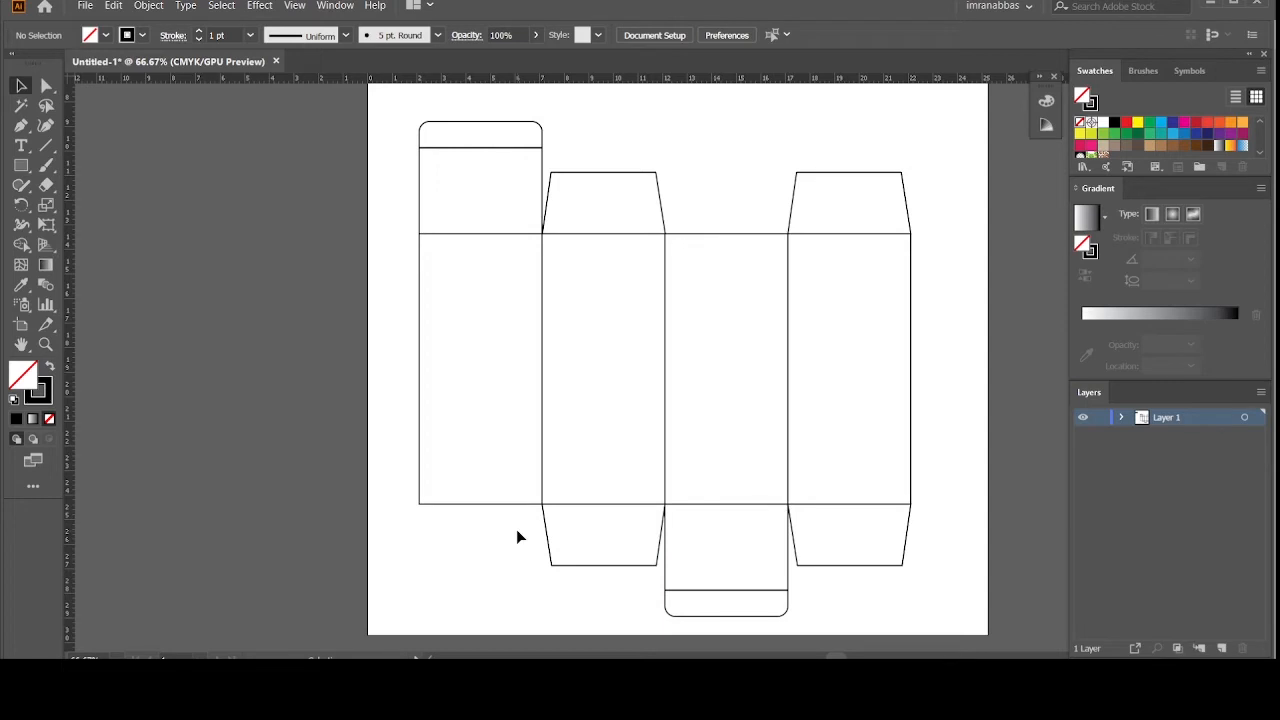
key("ctrl+minus")
scroll(517, 537, "up", 2)
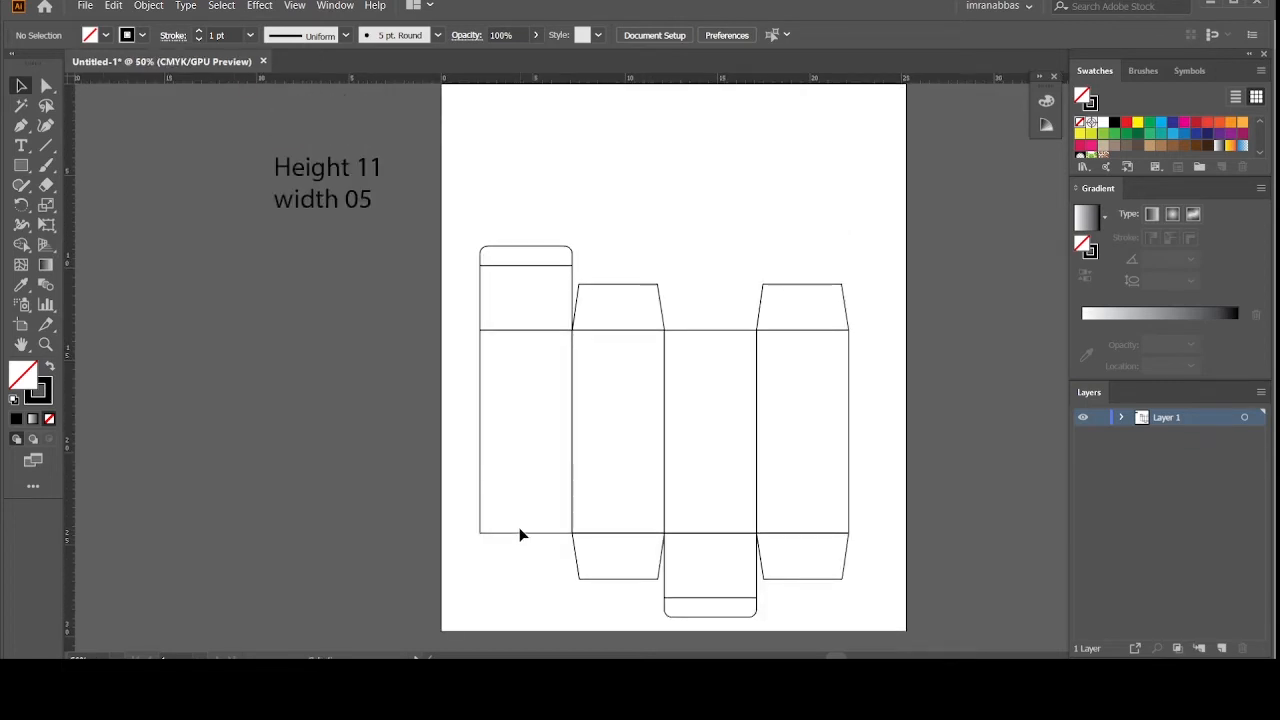
Step: Rename Layer 1 to 'Die Cut area' and marquee-select every panel and flap of the template
left_click_drag(447, 213, 461, 250)
double_click(1166, 419)
left_click(1164, 416)
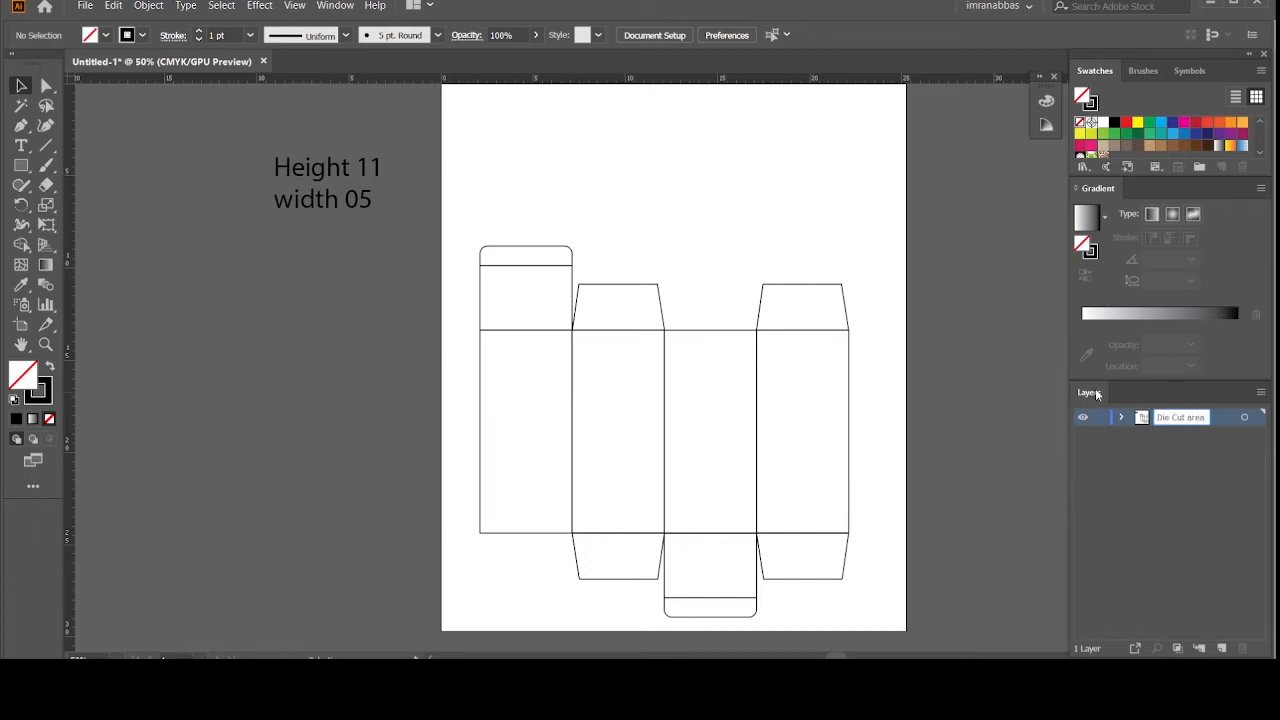
left_click(1015, 416)
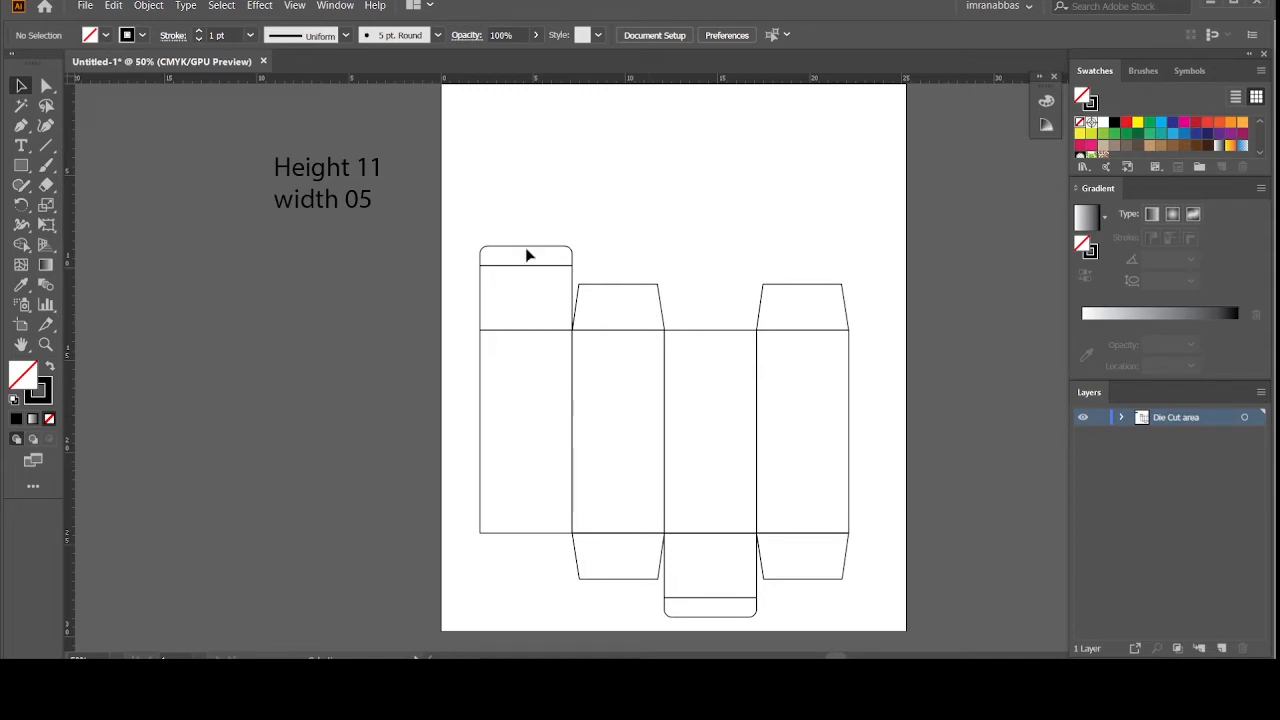
left_click_drag(446, 207, 719, 473)
left_click_drag(836, 590, 869, 610)
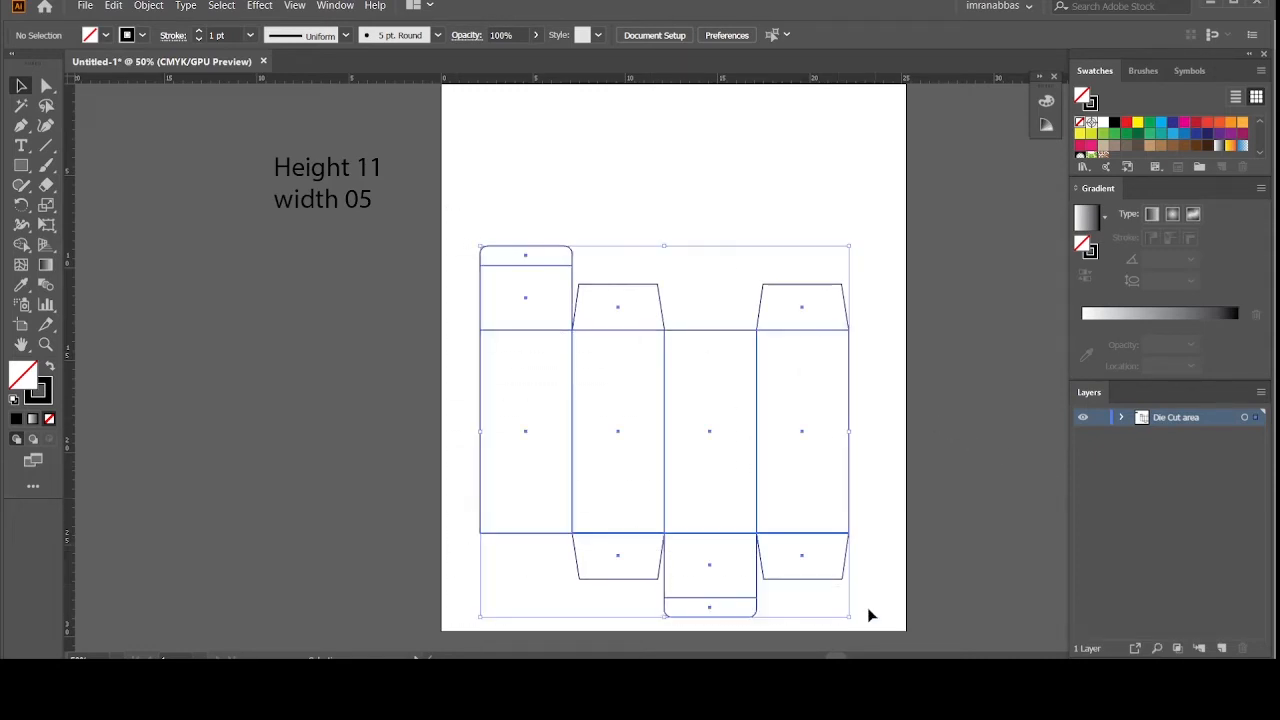
Step: Unite all panels and flaps into one outer die-cut path with the Shape Builder
left_click(20, 245)
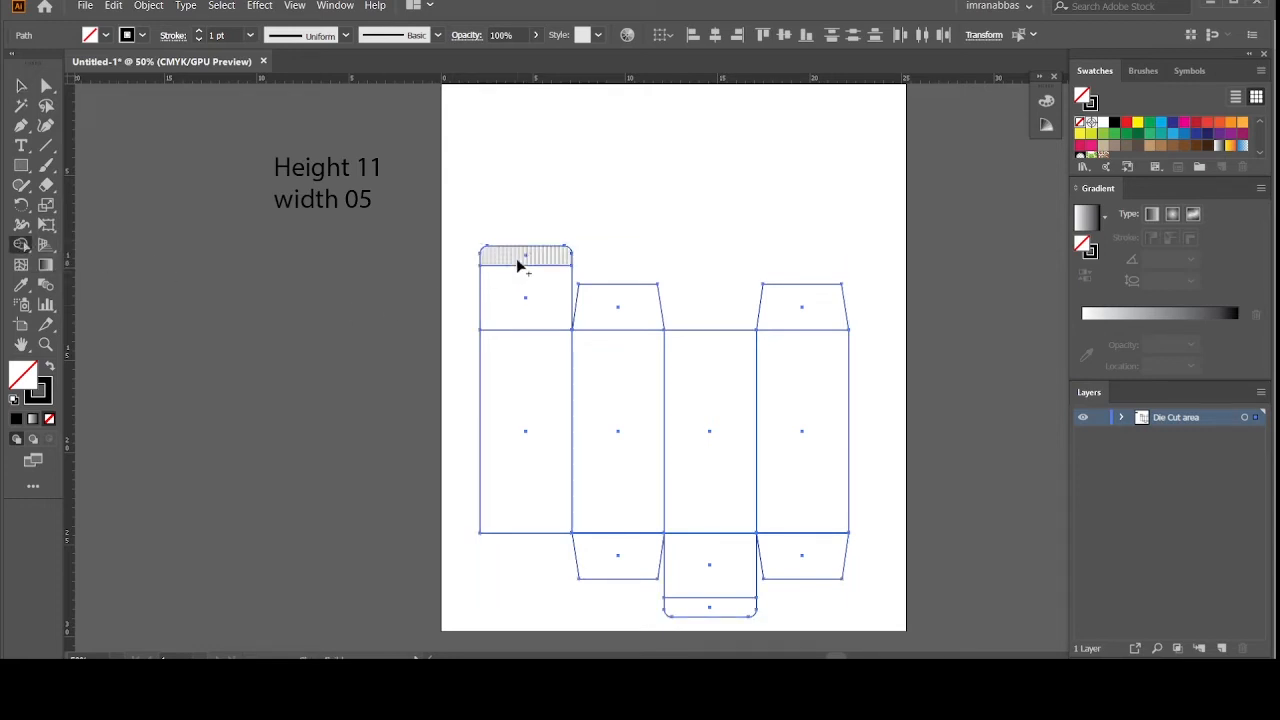
mouse_move(516, 258)
left_mouse_down()
mouse_move(520, 422)
mouse_move(604, 408)
mouse_move(606, 316)
mouse_move(628, 551)
mouse_move(660, 480)
mouse_move(709, 477)
mouse_move(793, 405)
mouse_move(805, 320)
mouse_move(798, 533)
mouse_move(777, 551)
mouse_move(734, 549)
mouse_move(722, 606)
left_mouse_up()
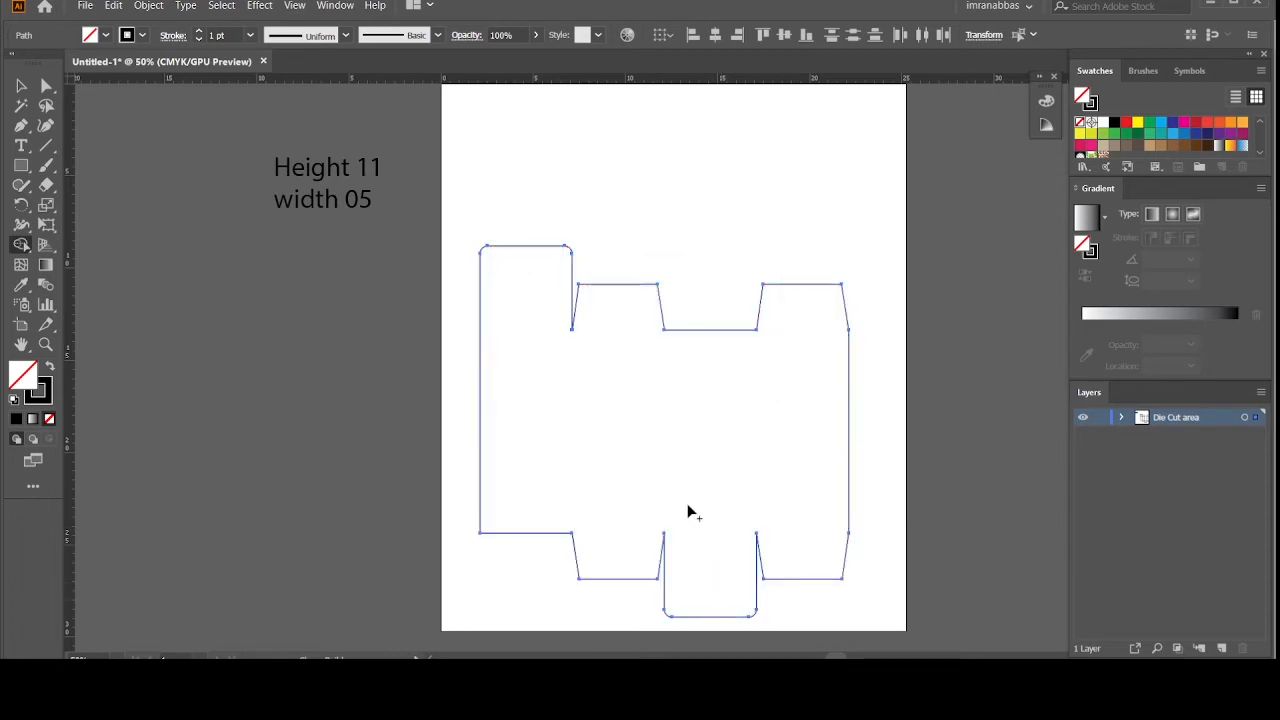
left_click(21, 85)
left_click(379, 268)
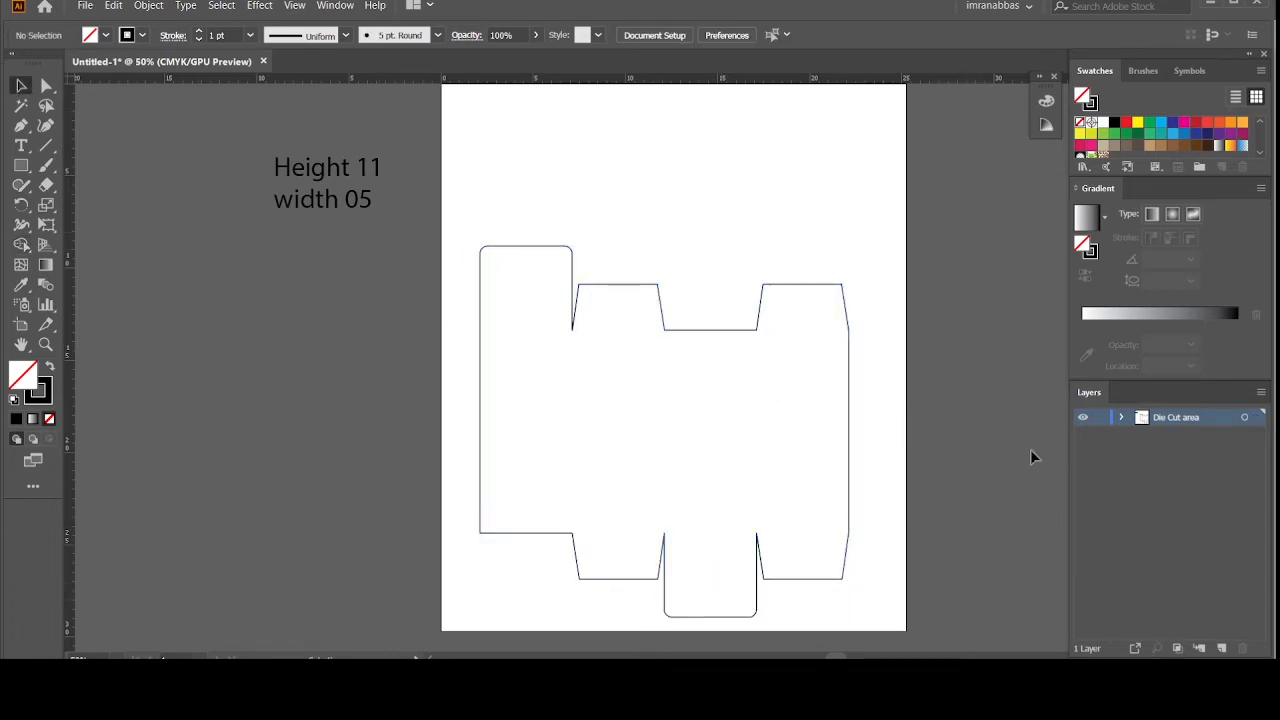
Step: Add a new layer above Die Cut area and name it 'creasing Area'
left_click(1224, 649)
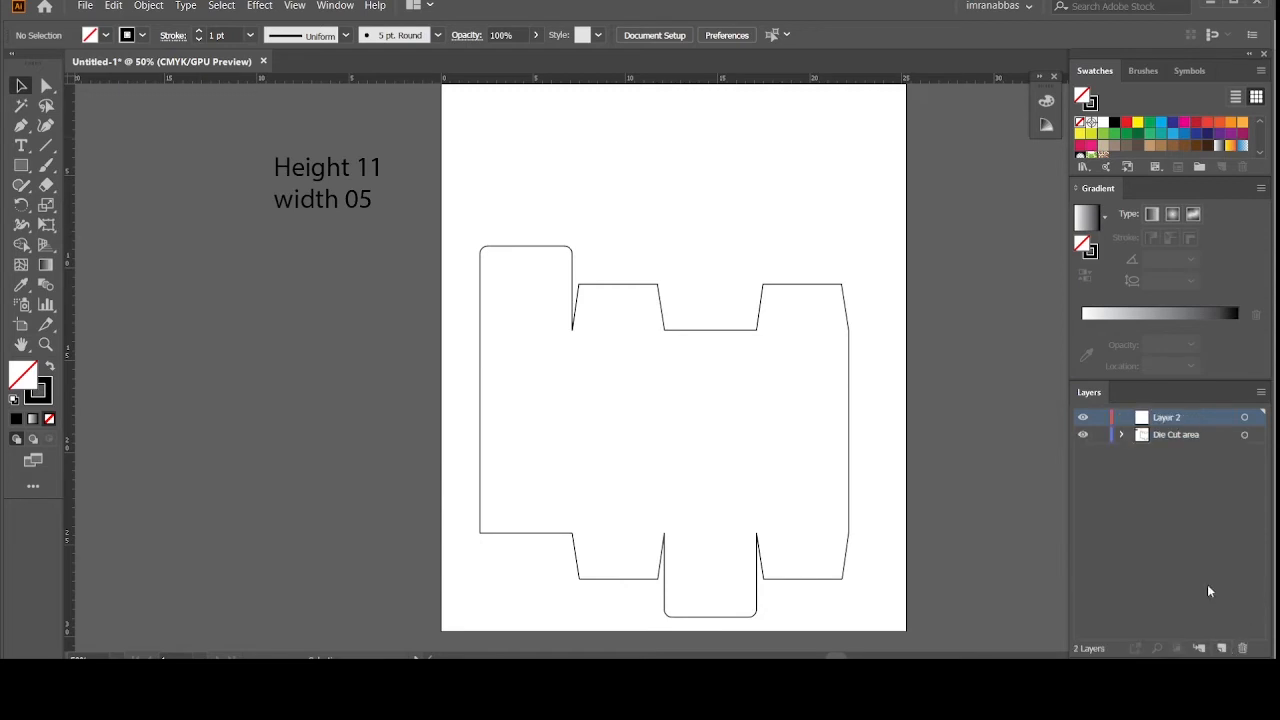
double_click(1168, 417)
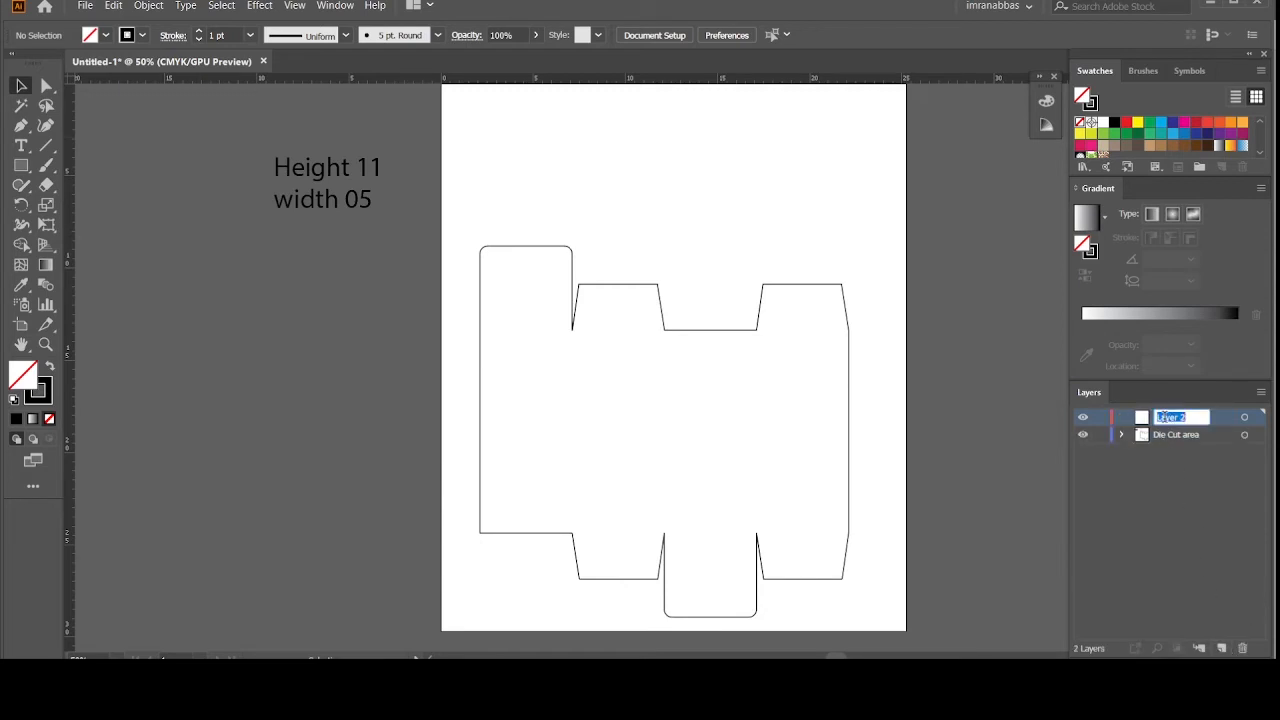
type("c")
type("reasing")
type(" Area")
key("Return")
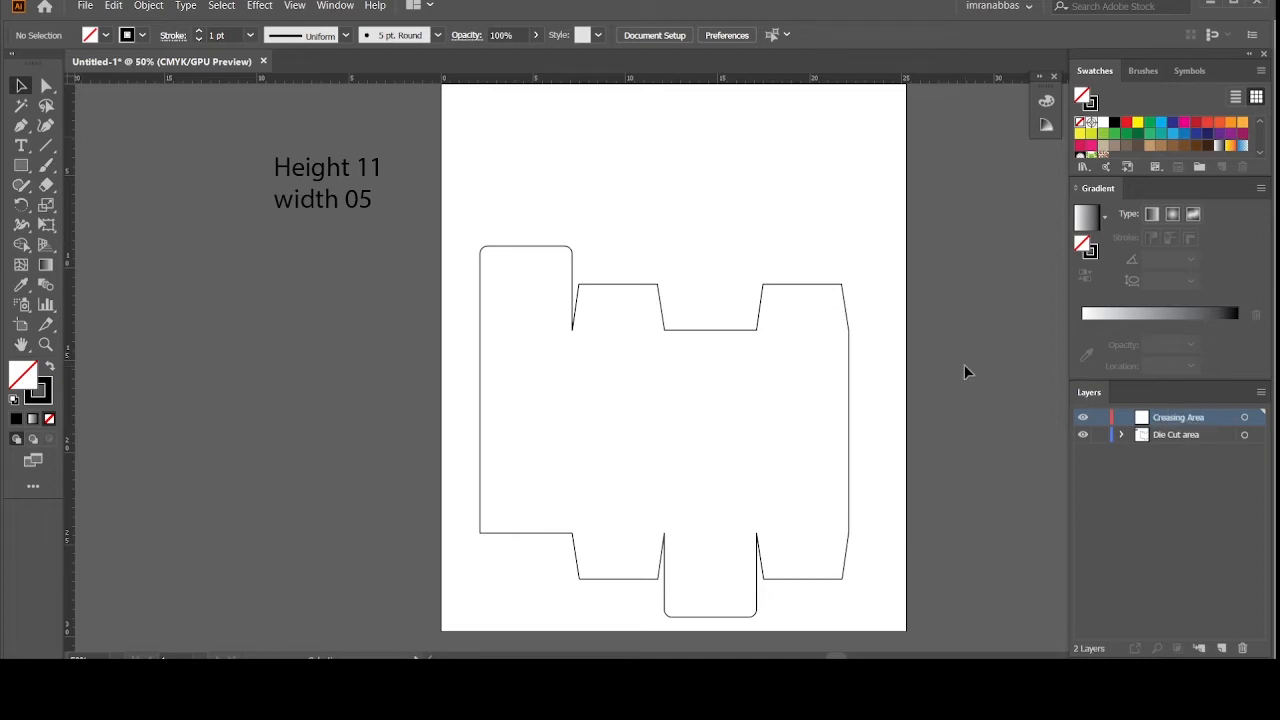
left_click(46, 145)
Step: Draw a line across the top tuck flap and make it dashed with a 6 pt dash length
key("ctrl+plus")
key("ctrl+plus")
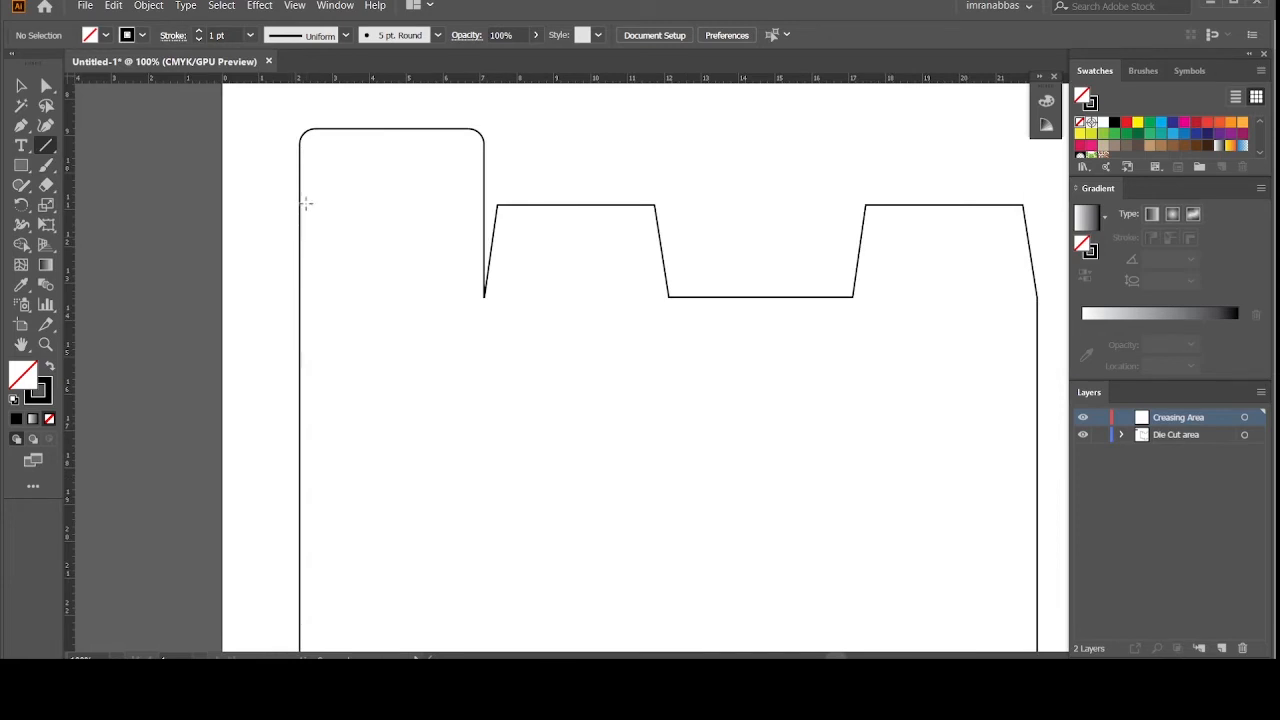
left_click_drag(300, 153, 487, 156)
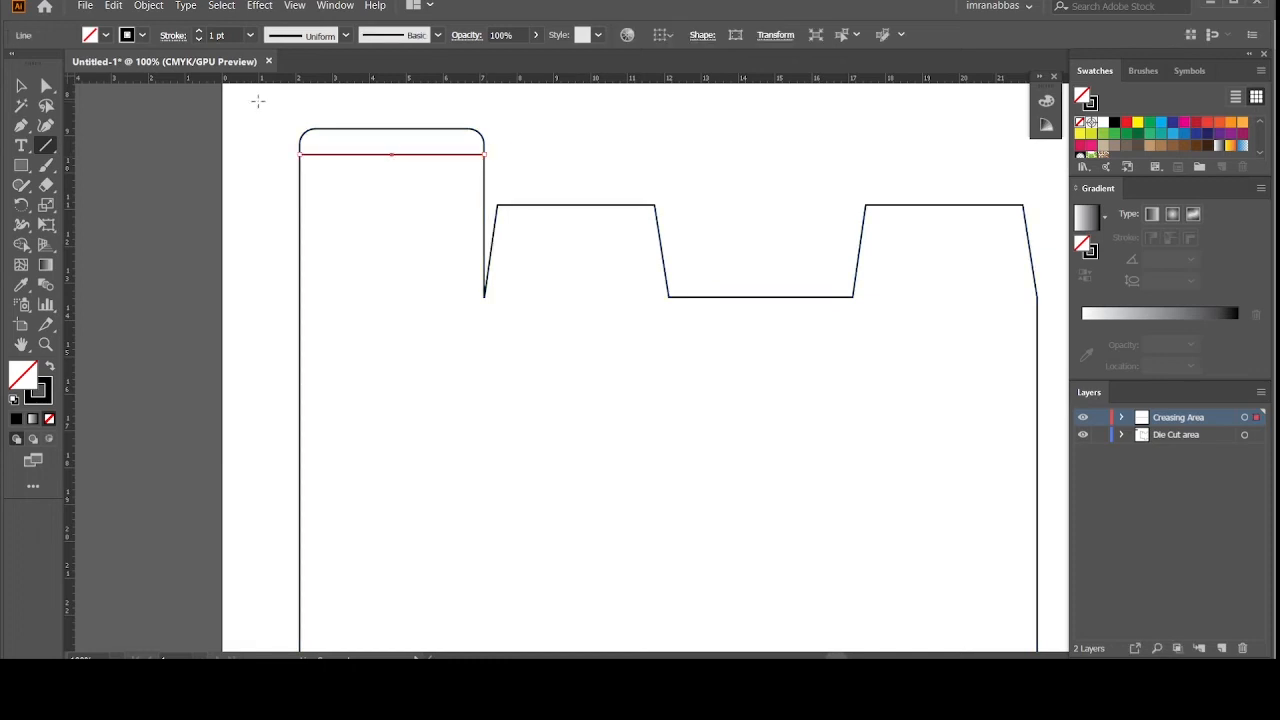
left_click(176, 38)
left_click(58, 149)
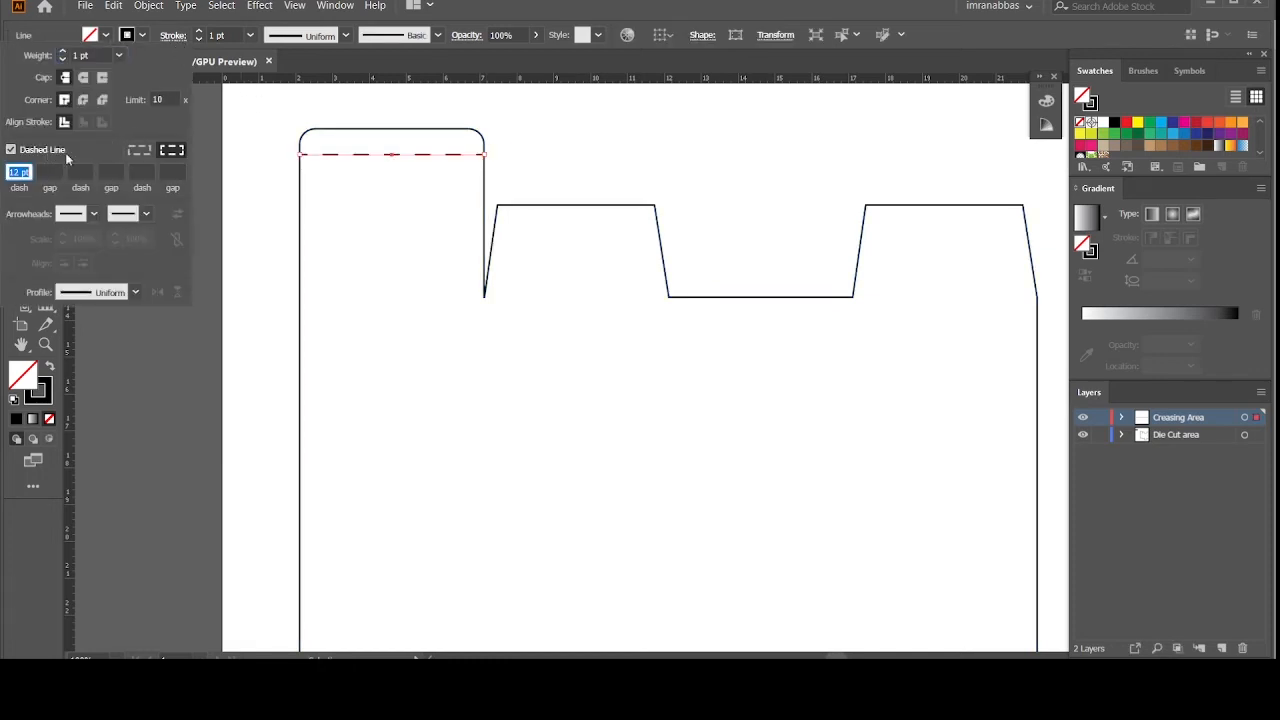
left_click(17, 172)
left_click_drag(17, 172, 4, 178)
type("6")
key("Return")
left_click(21, 86)
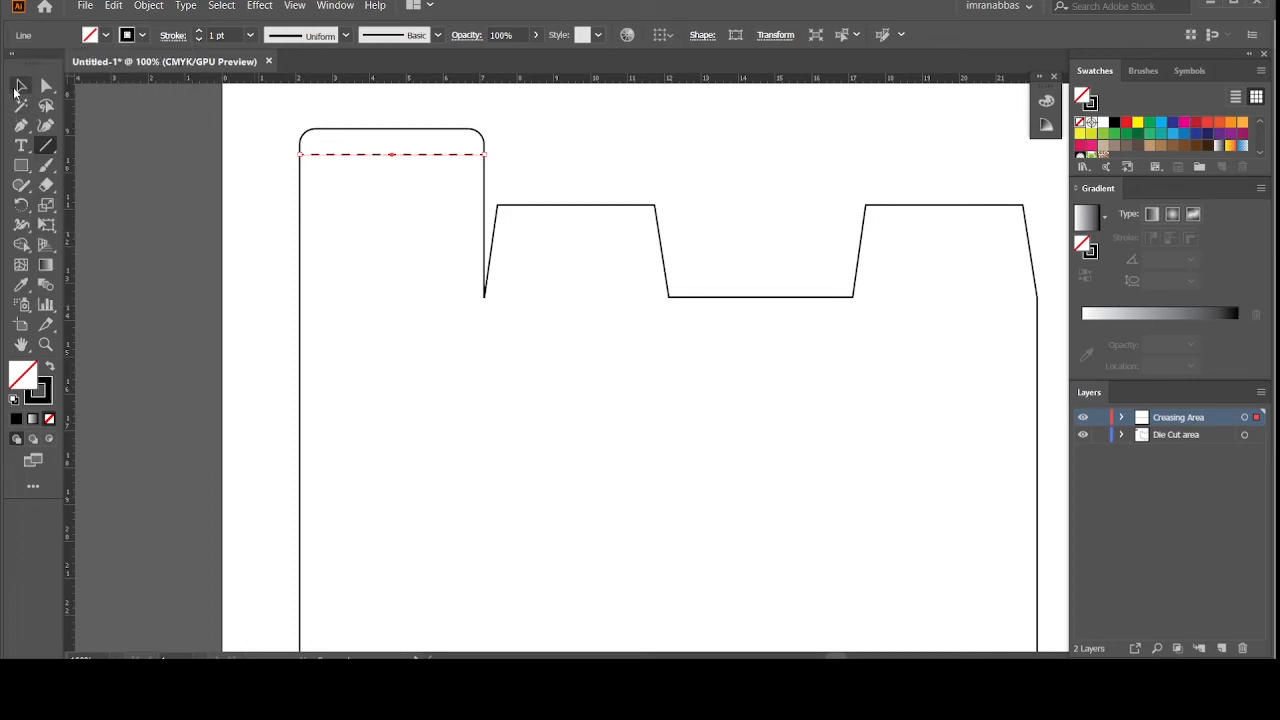
left_click(164, 202)
key("ctrl+minus")
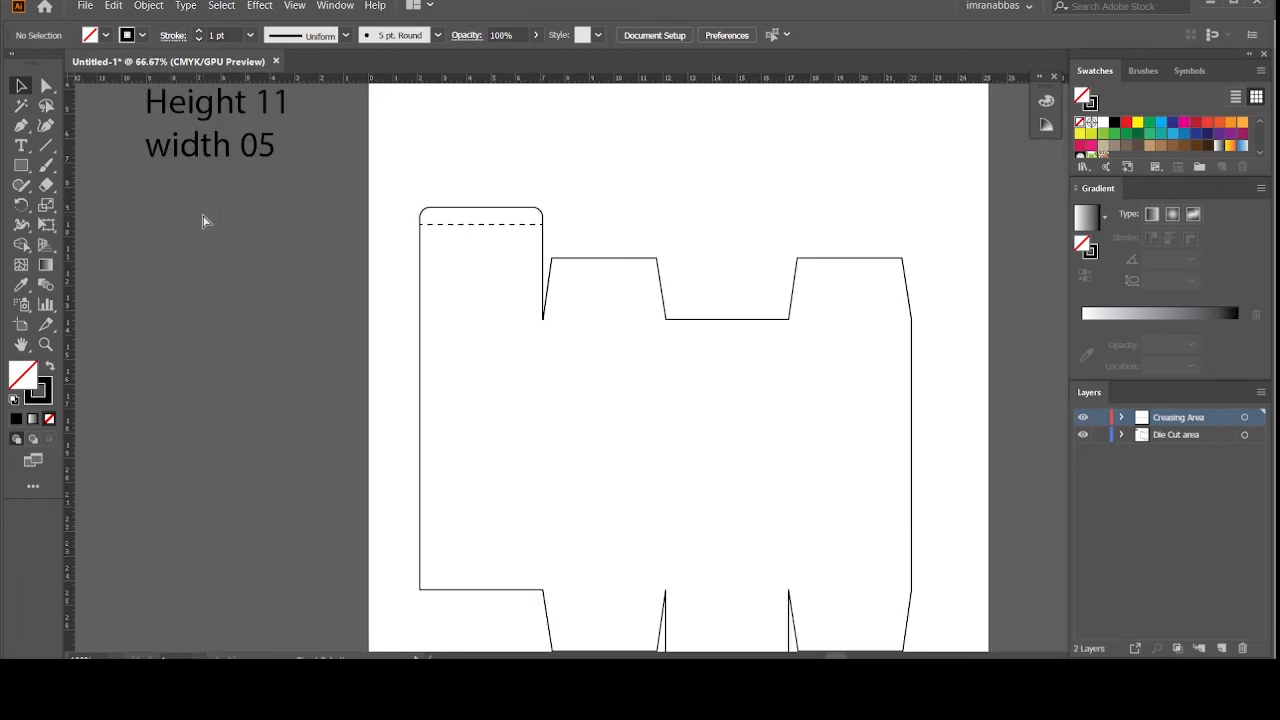
Step: Draw dashed crease lines down the three vertical panel folds
scroll(205, 225, "down", 3)
left_click(46, 148)
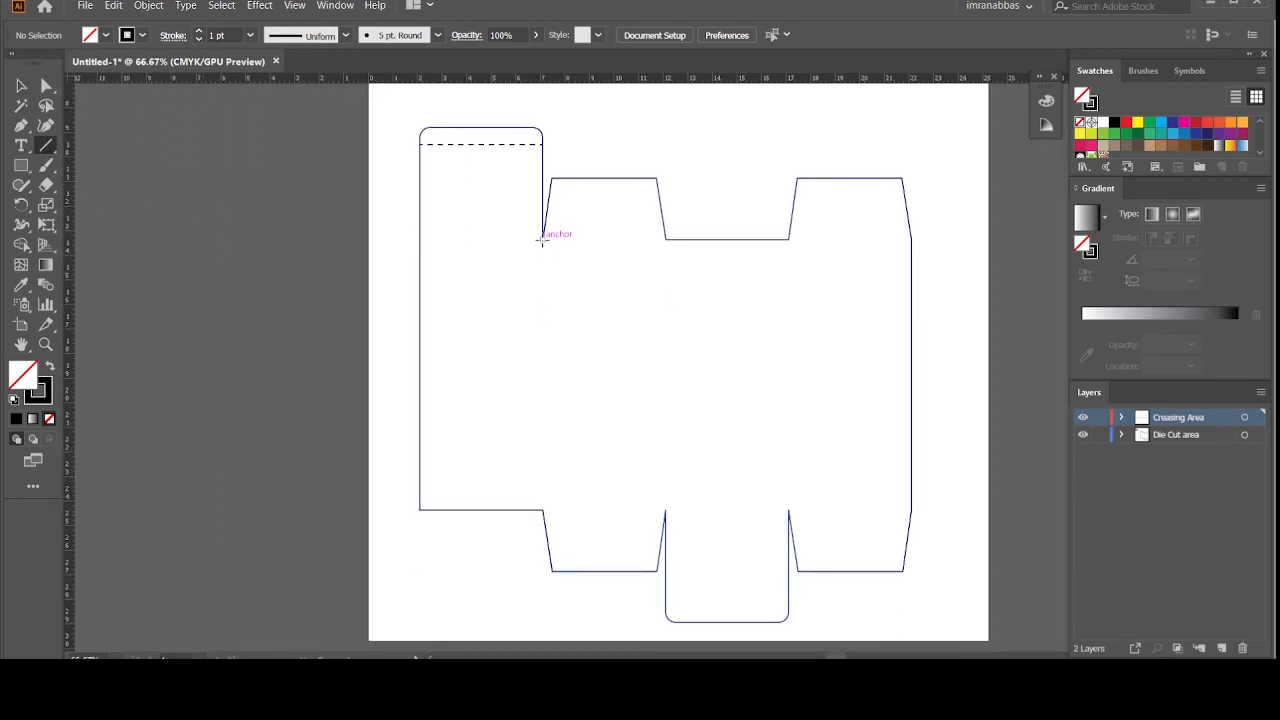
left_click_drag(541, 238, 541, 510)
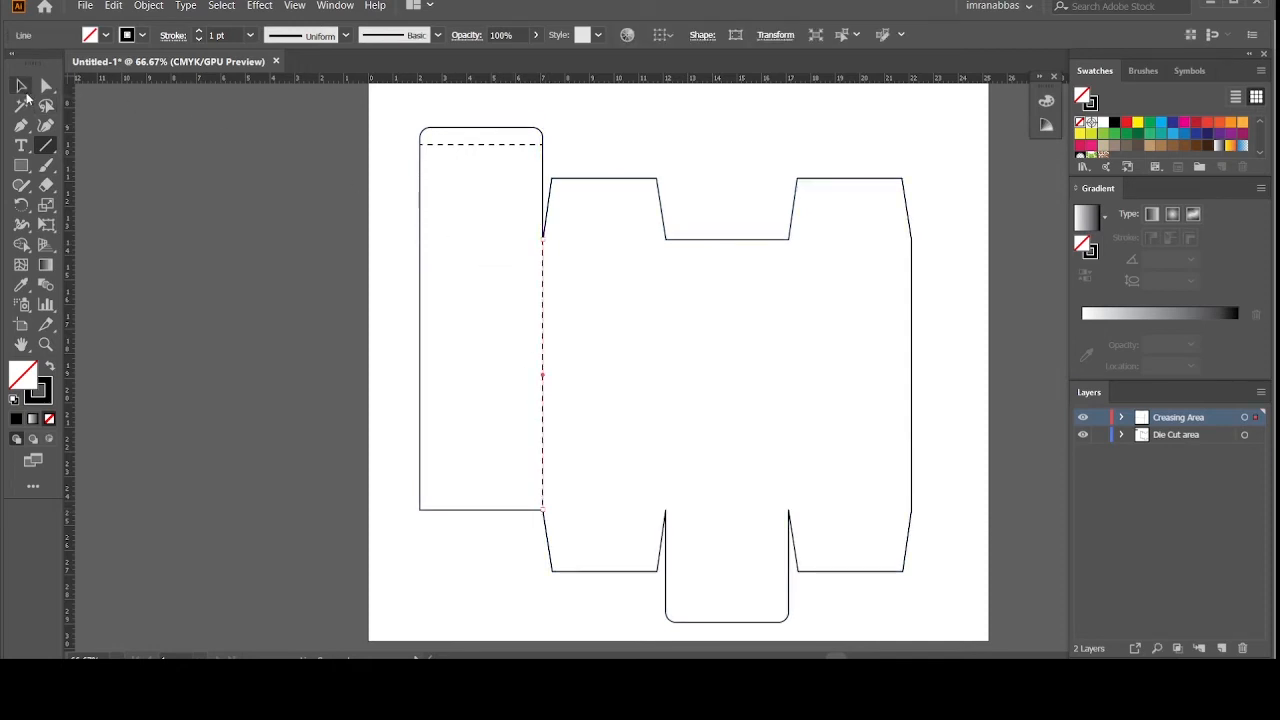
left_click(25, 92)
left_click(151, 158)
left_click(47, 151)
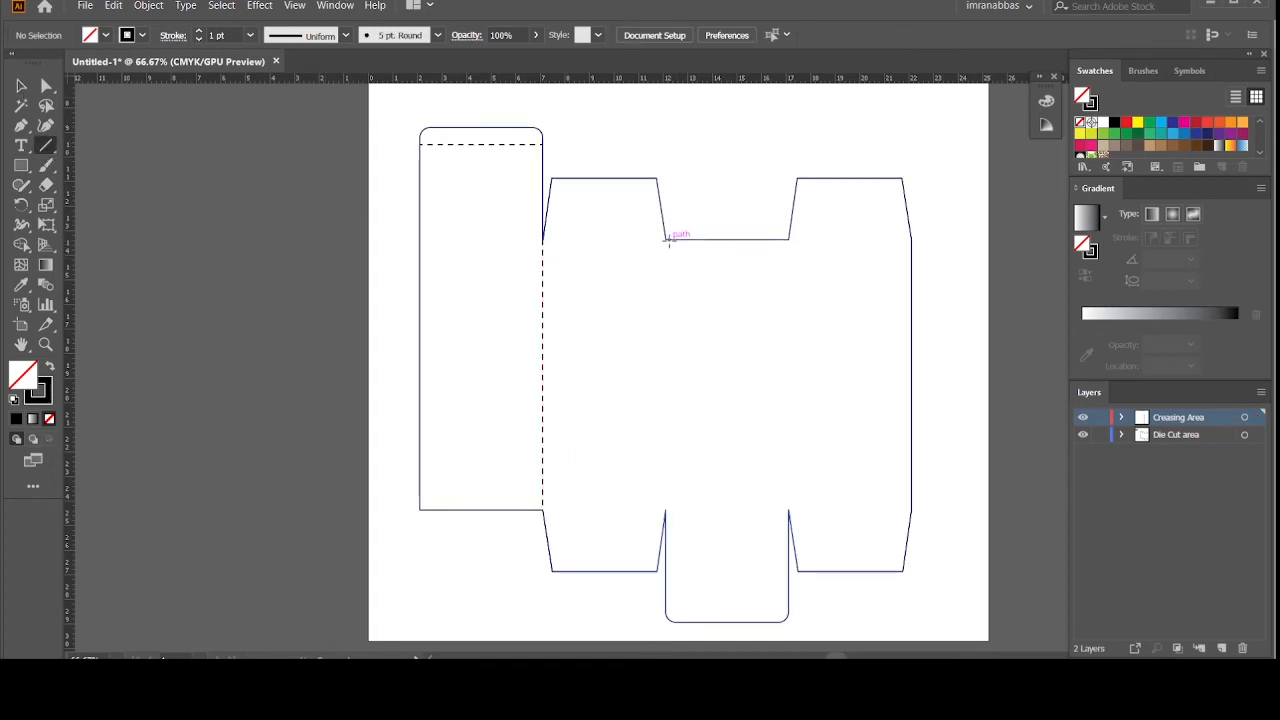
left_click_drag(666, 238, 676, 510)
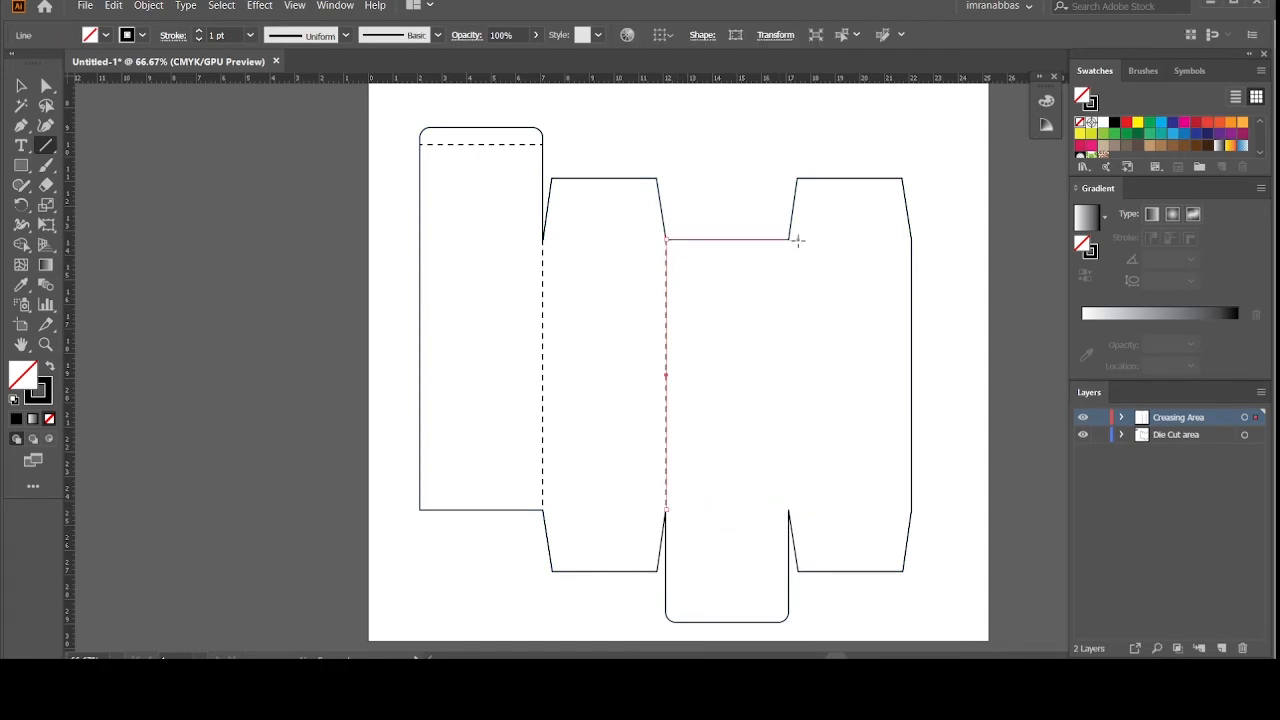
left_click_drag(790, 240, 788, 510)
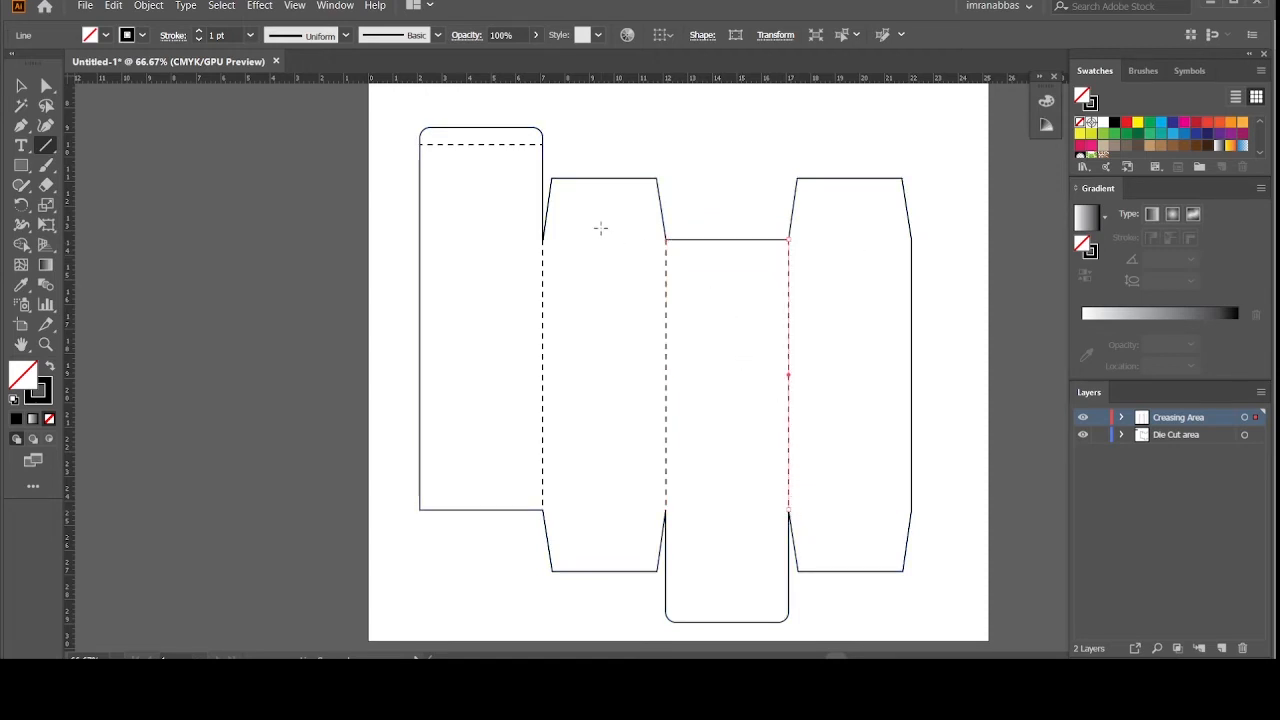
Step: Add horizontal crease lines along the top and bottom folds of the left, middle and right panels
left_click_drag(543, 240, 420, 240)
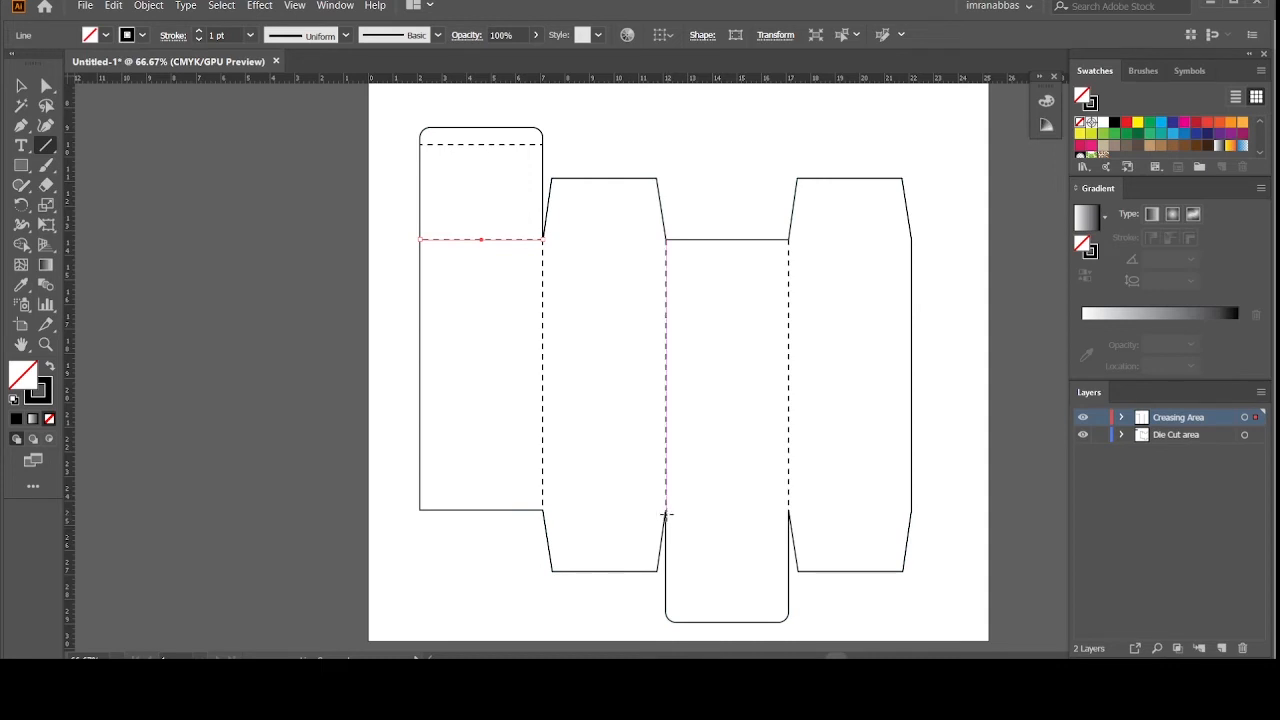
left_click_drag(666, 511, 788, 510)
left_click_drag(543, 239, 668, 240)
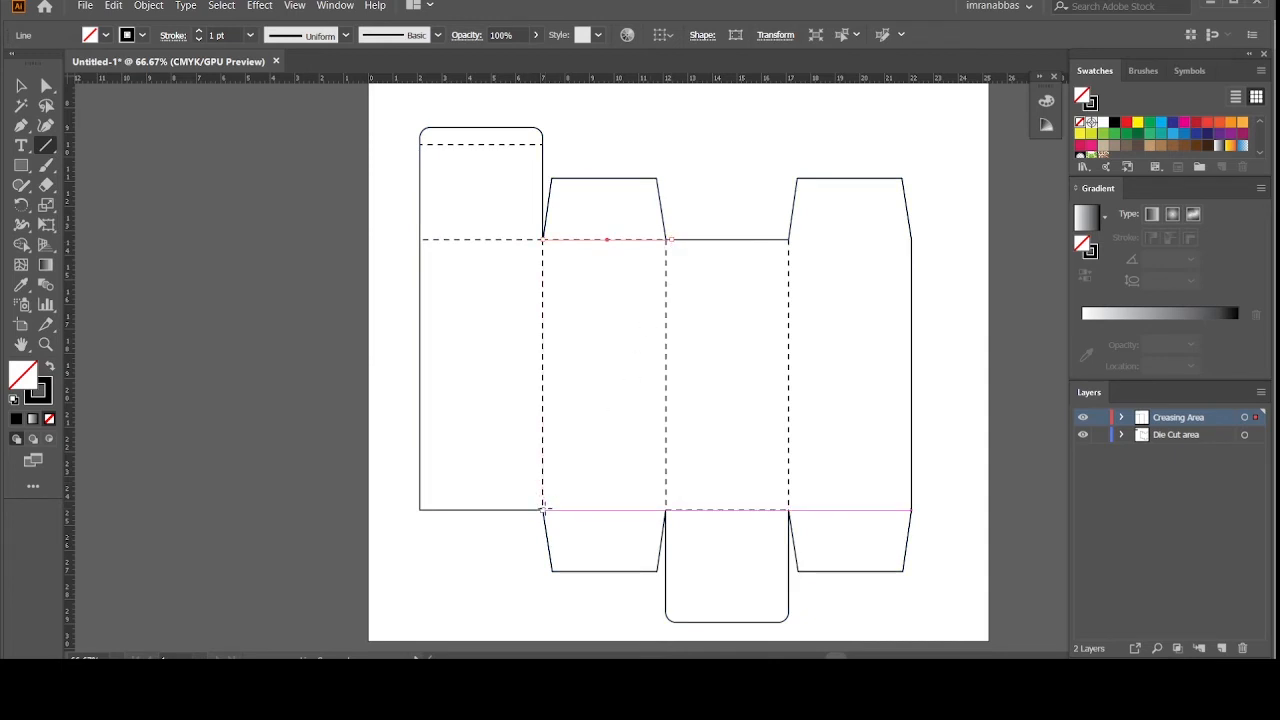
left_click_drag(543, 510, 669, 510)
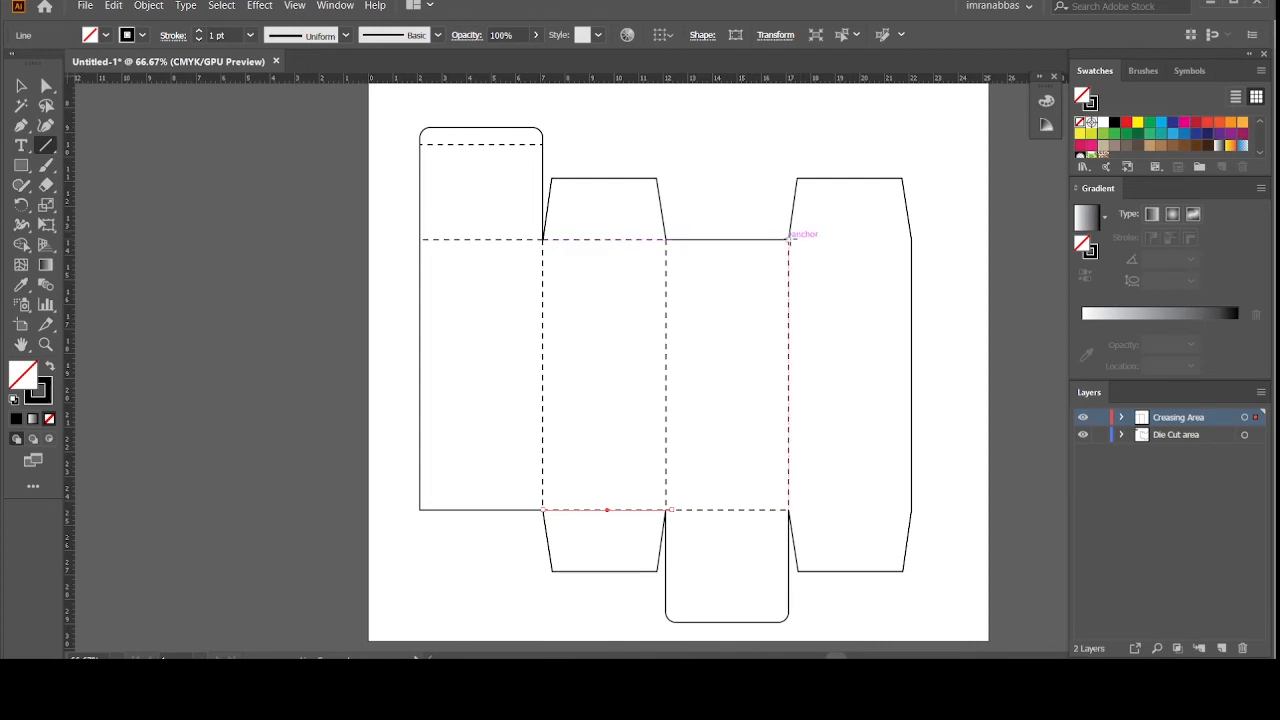
left_click_drag(790, 240, 911, 240)
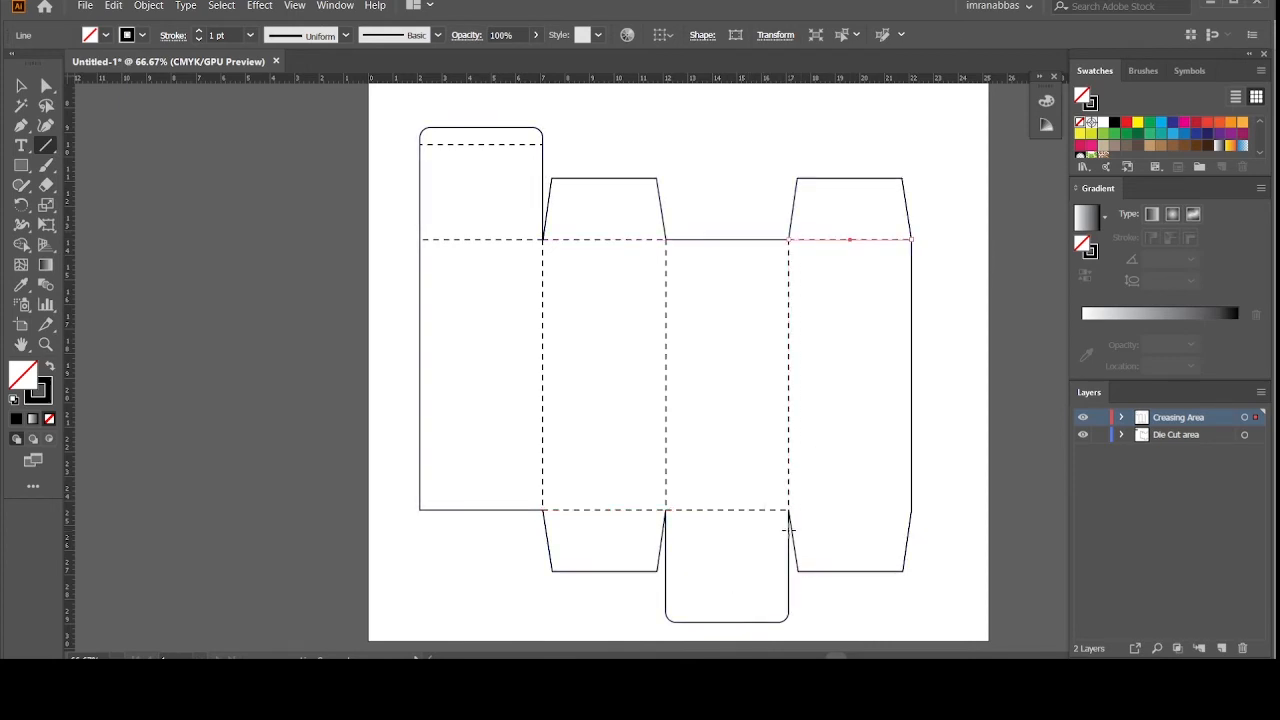
left_click_drag(790, 510, 913, 510)
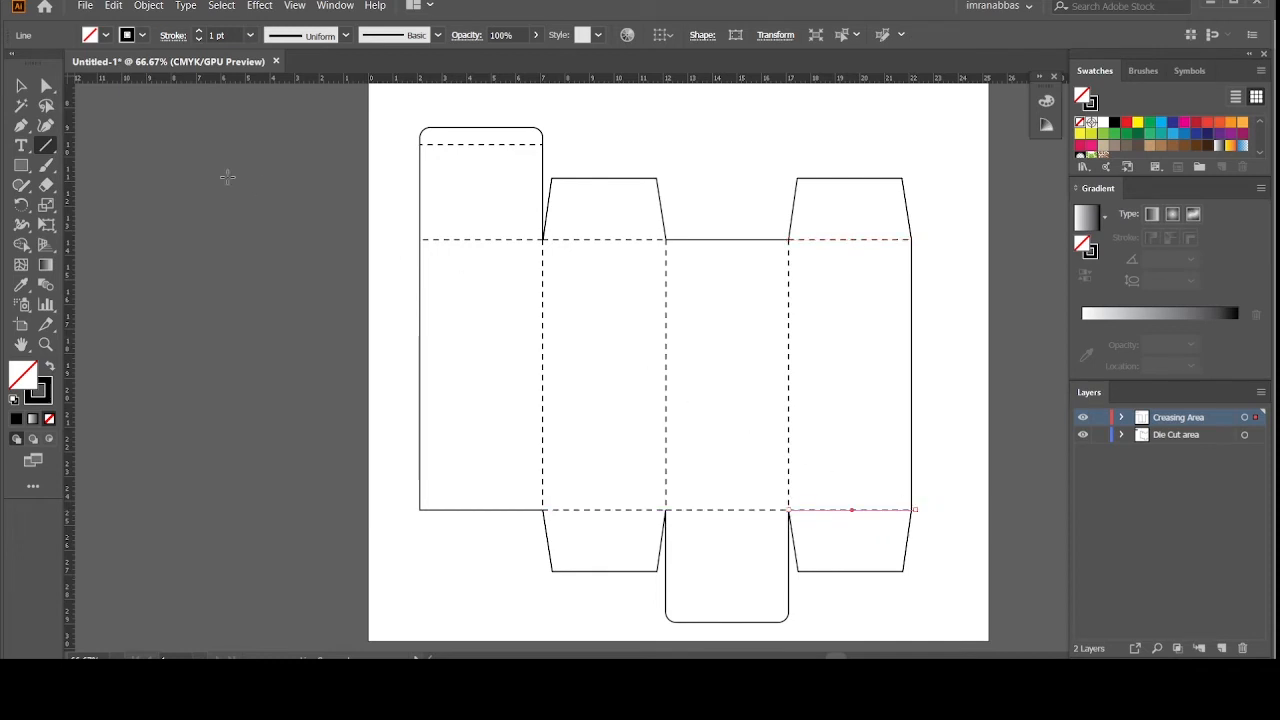
key("v")
left_click(191, 213)
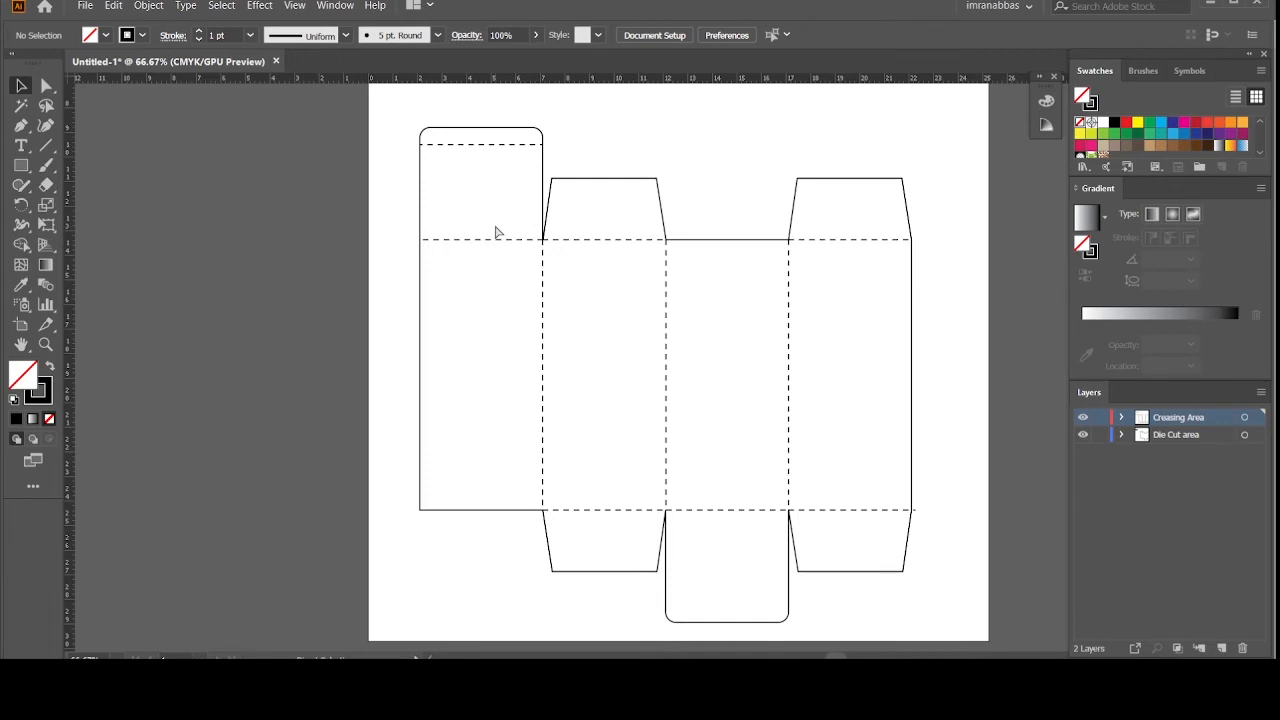
key("ctrl+minus")
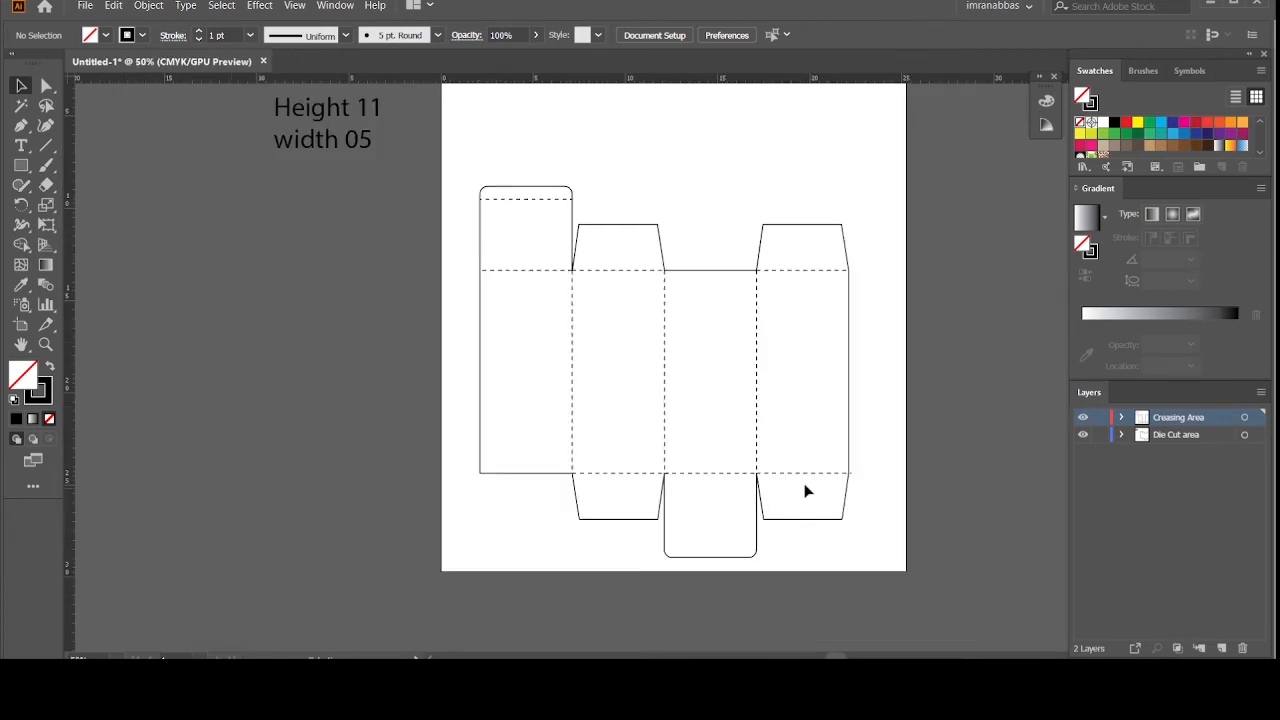
left_click(1221, 648)
double_click(1163, 420)
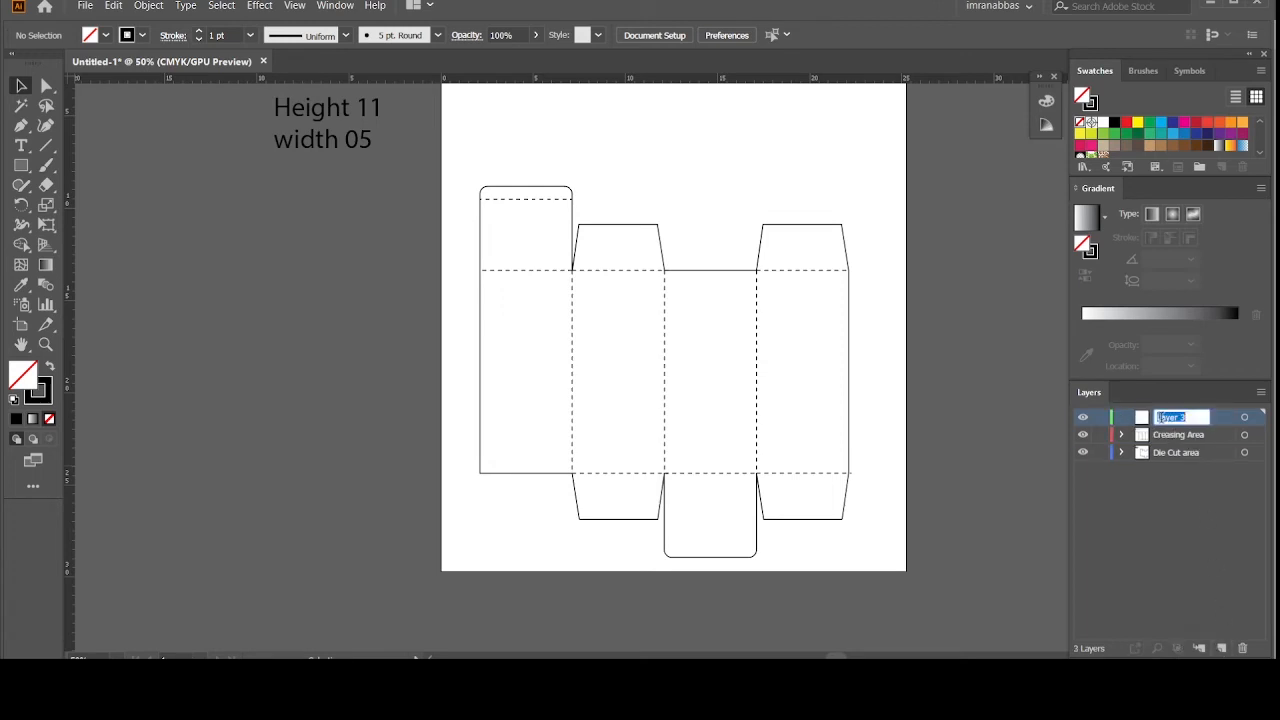
type("Bleeding area")
key("Return")
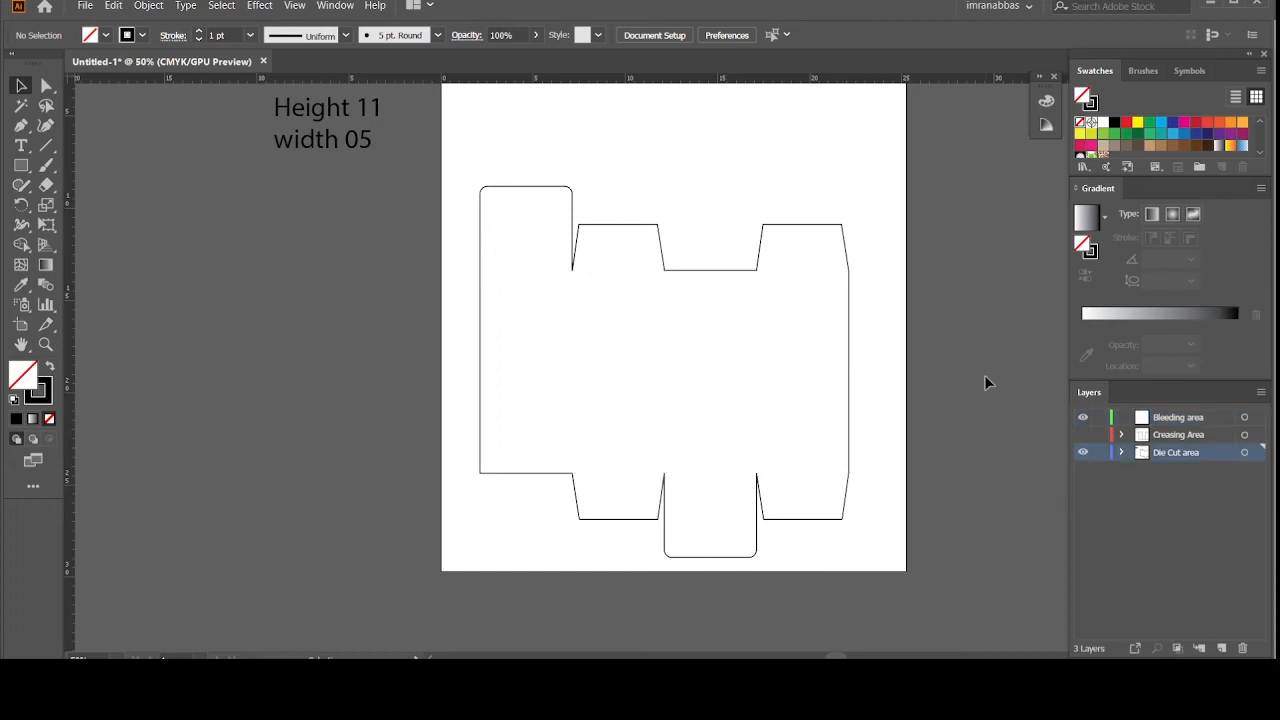
Step: Move the dieline path onto the Bleeding area layer and hide the Die Cut area layer
left_click(851, 341)
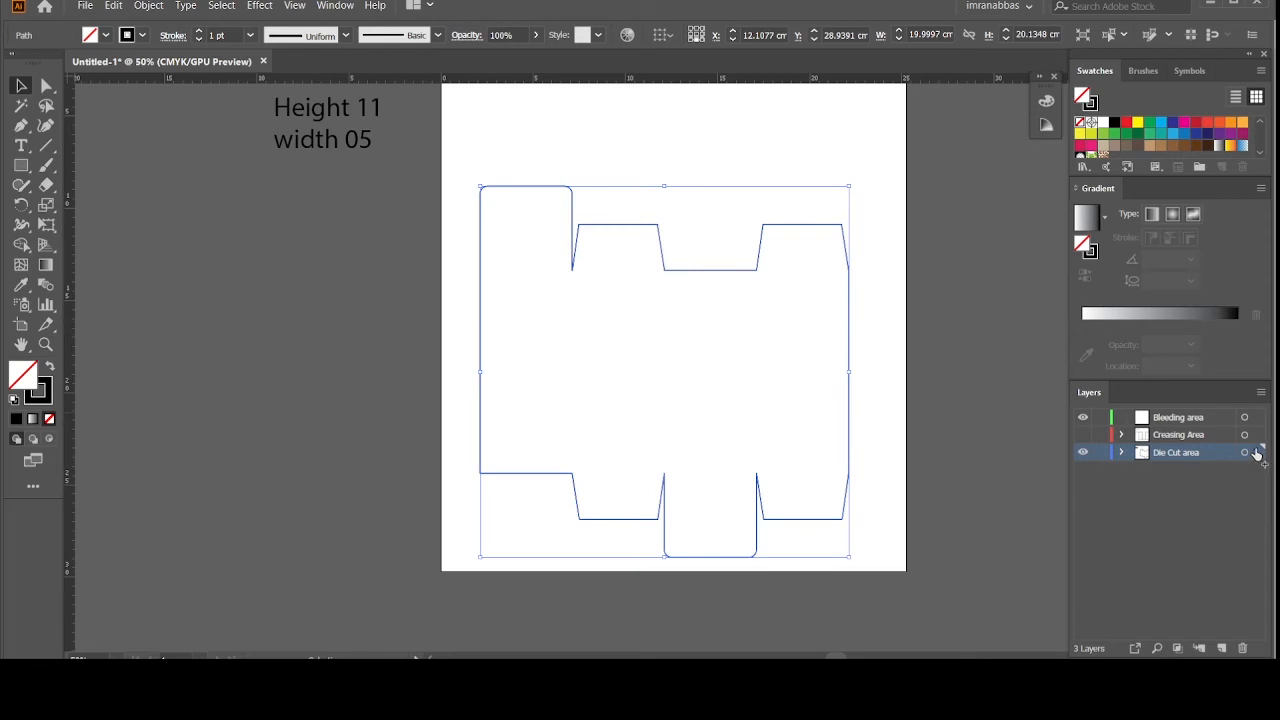
left_click_drag(1257, 458, 1257, 418)
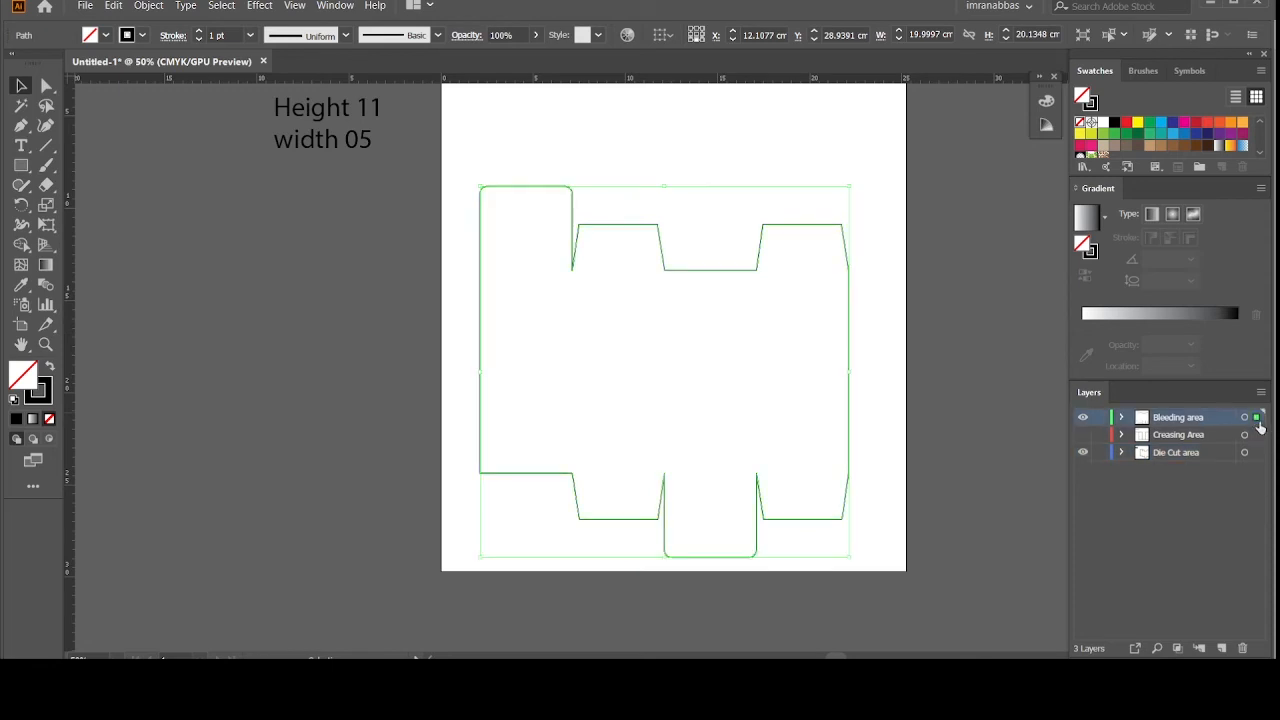
left_click(1083, 453)
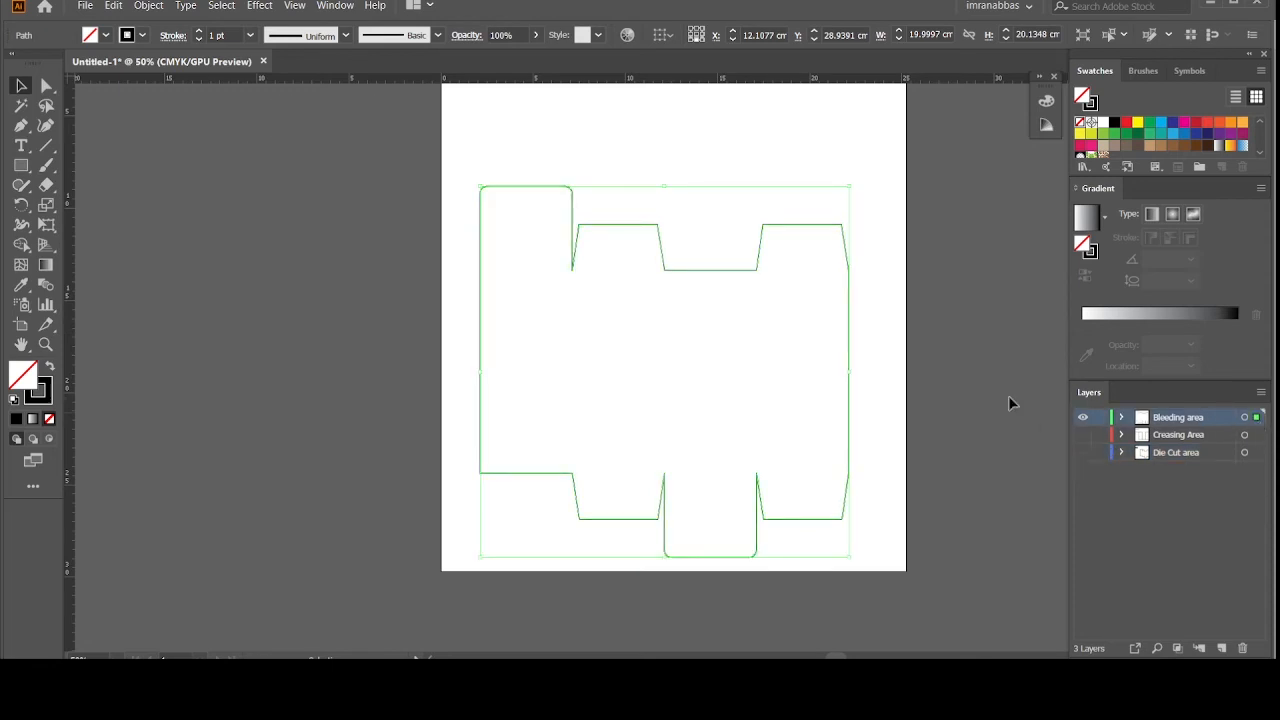
Step: Fill the shape black and thicken its black outline to 8 pt
left_click(50, 367)
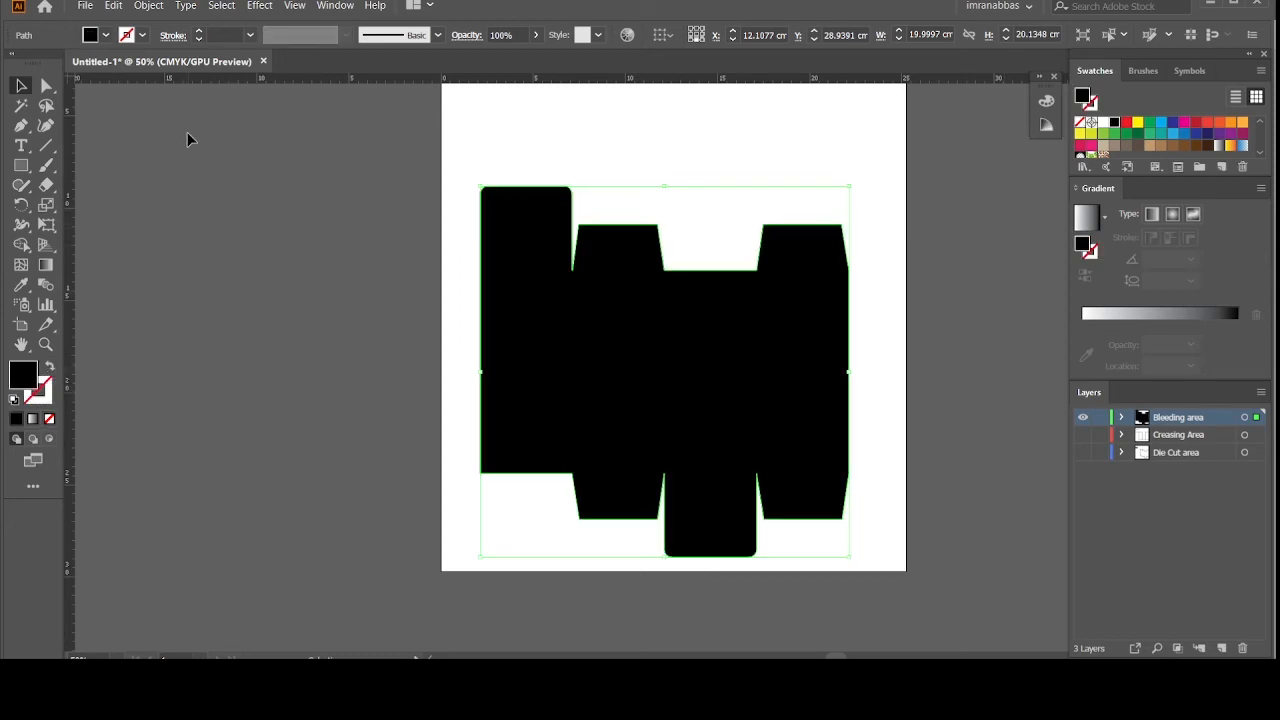
left_click(199, 32)
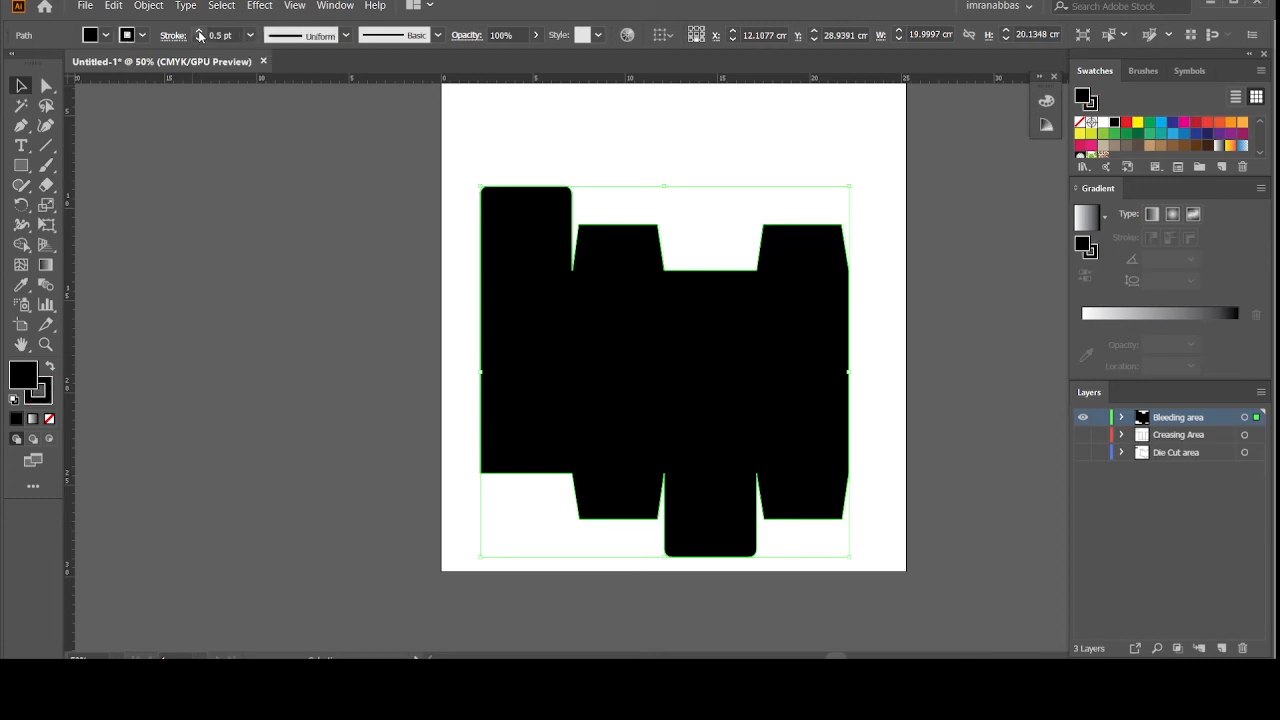
left_click(199, 32)
left_click(199, 32)
left_click(199, 32)
left_click(199, 32)
left_click(199, 32)
left_click(199, 32)
left_click(199, 32)
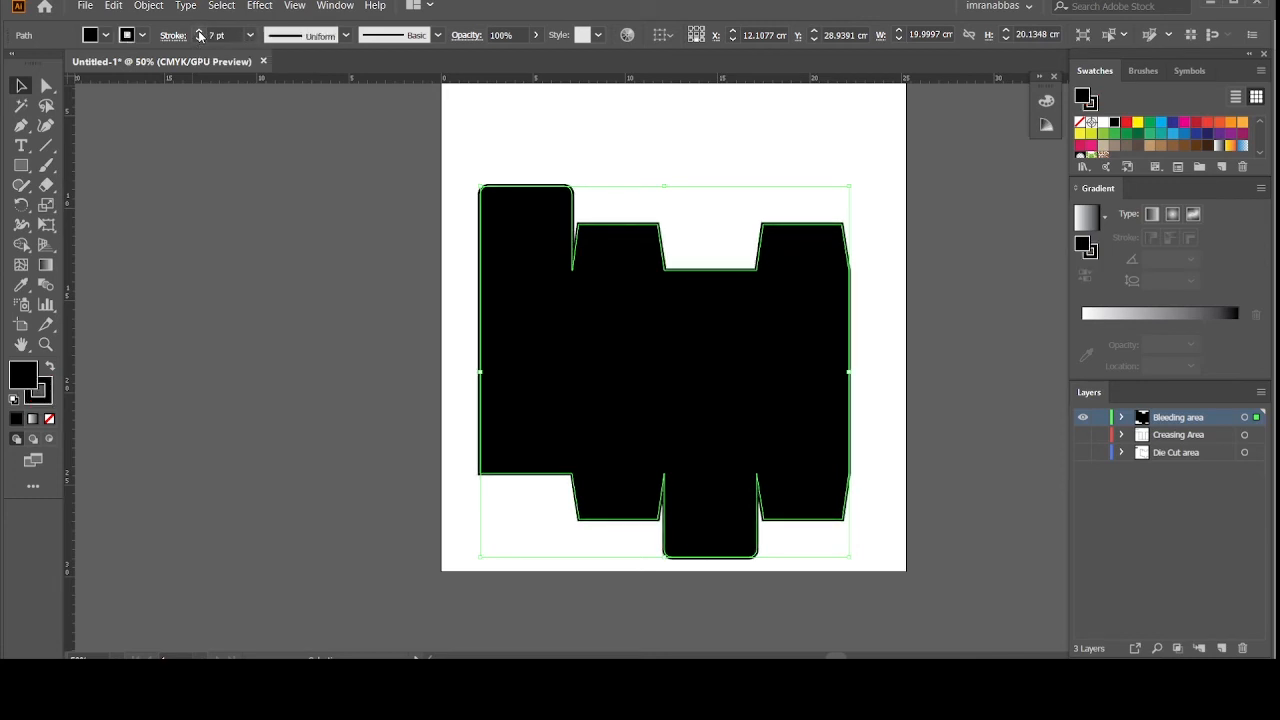
left_click(199, 32)
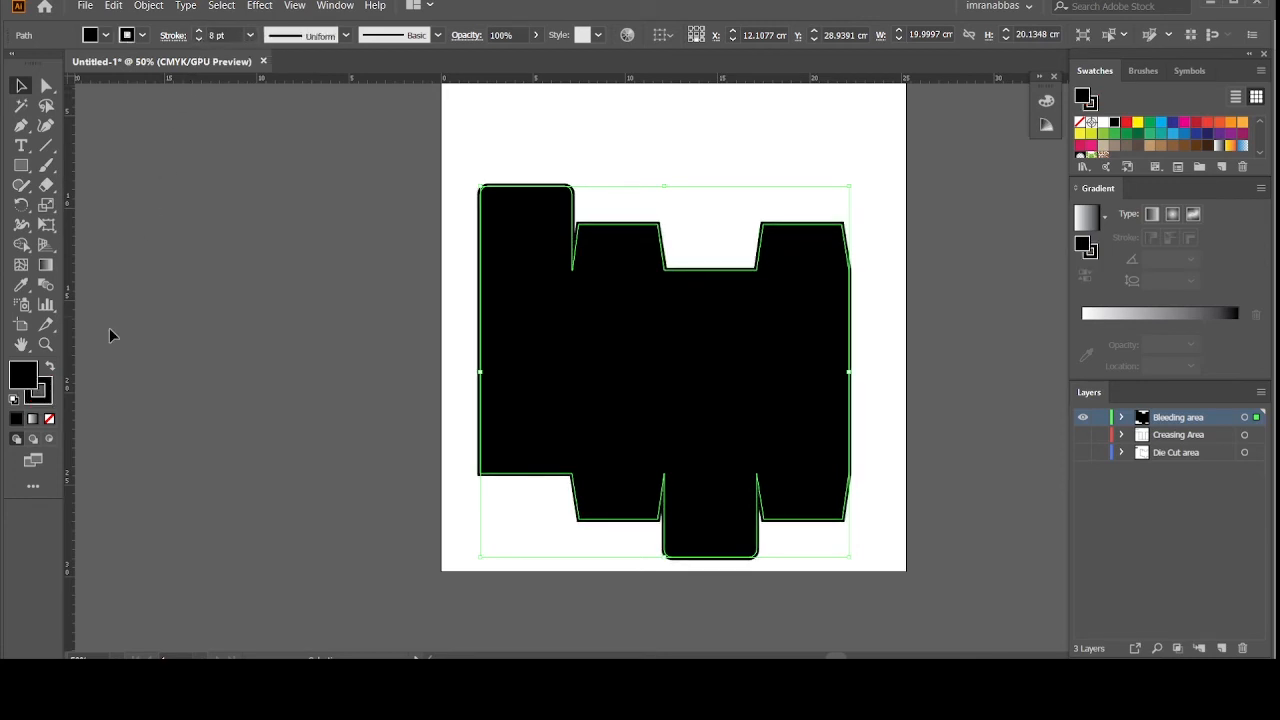
Step: Set the bleed shape's fill to pink F4AEC2, copying that hex value
double_click(34, 371)
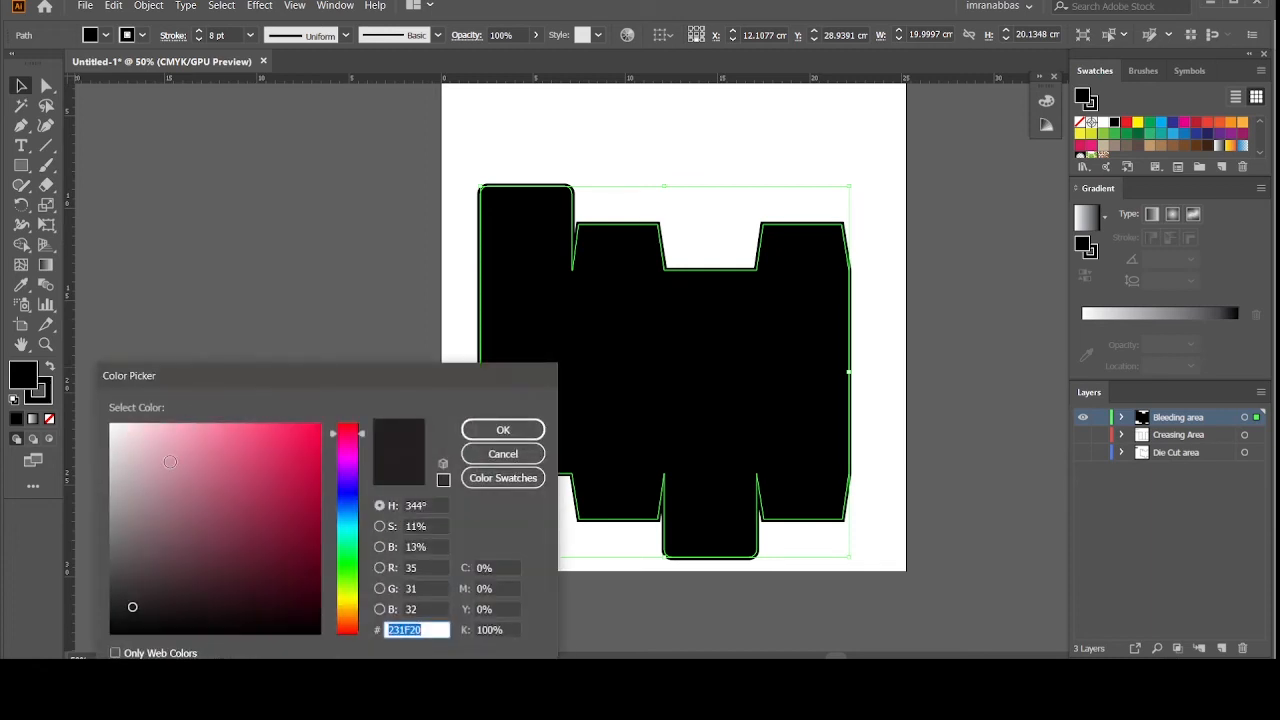
left_click_drag(129, 600, 171, 430)
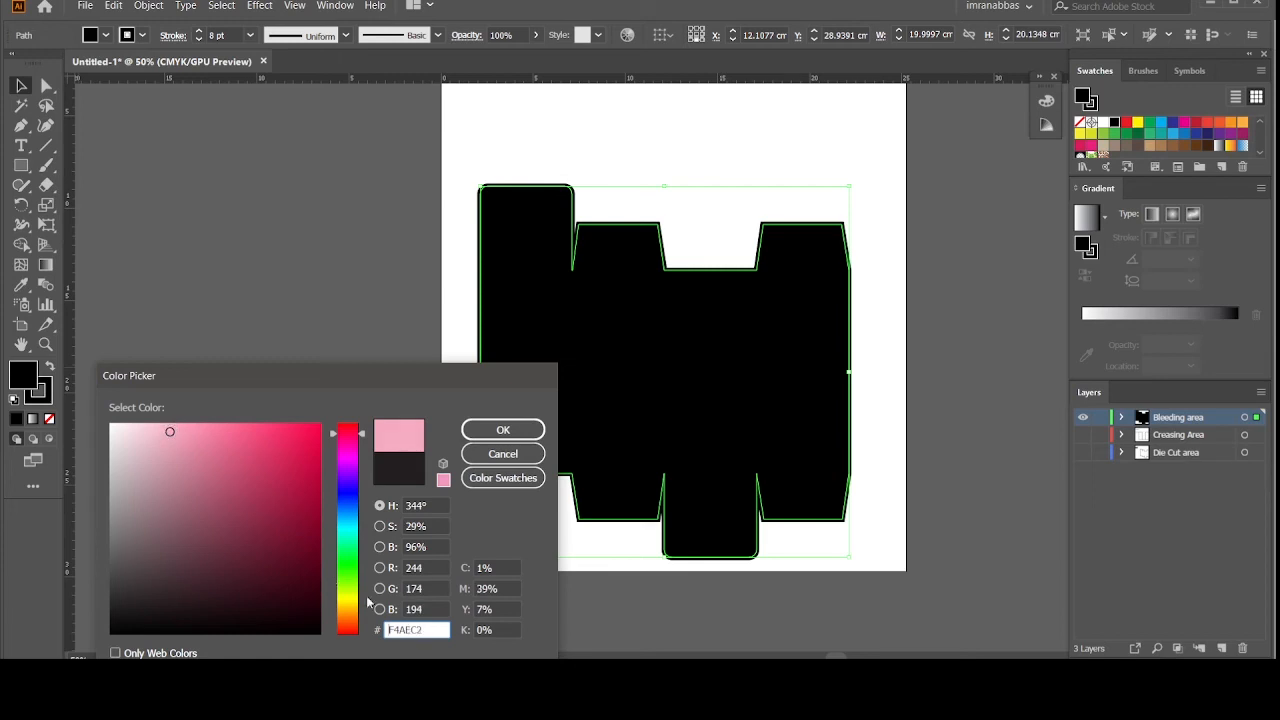
left_click_drag(424, 631, 387, 636)
right_click(402, 630)
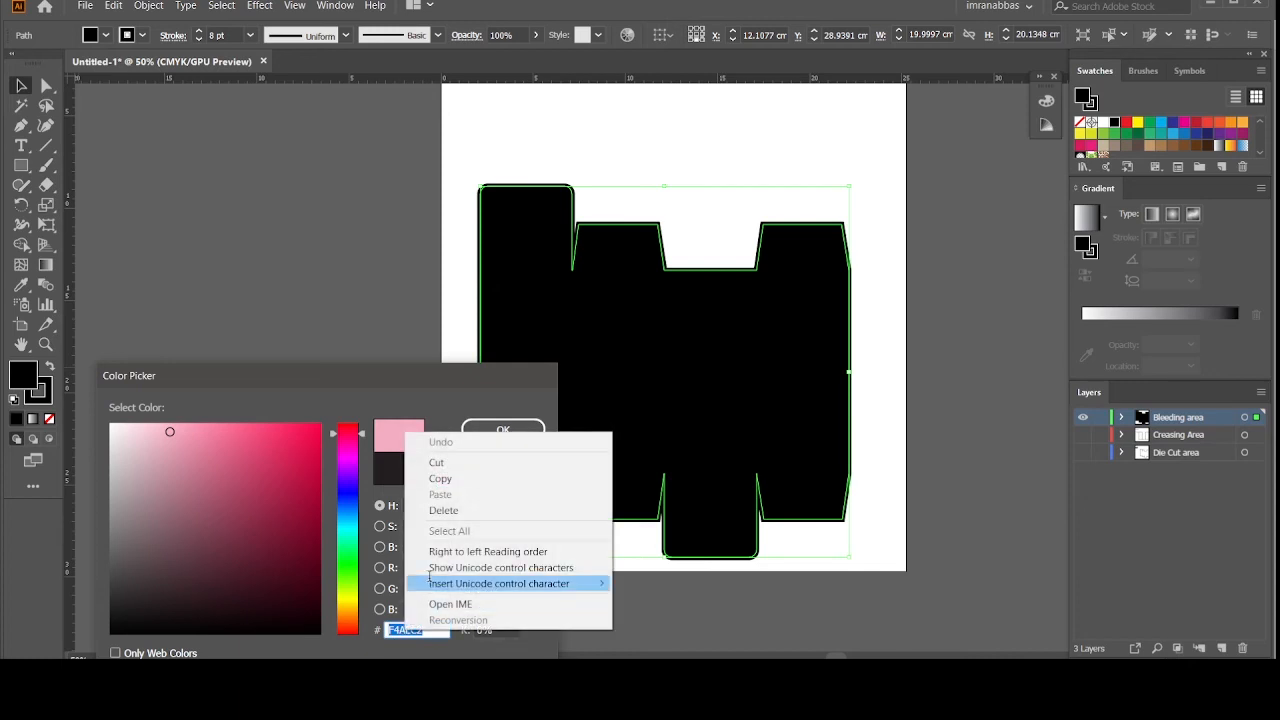
left_click(447, 479)
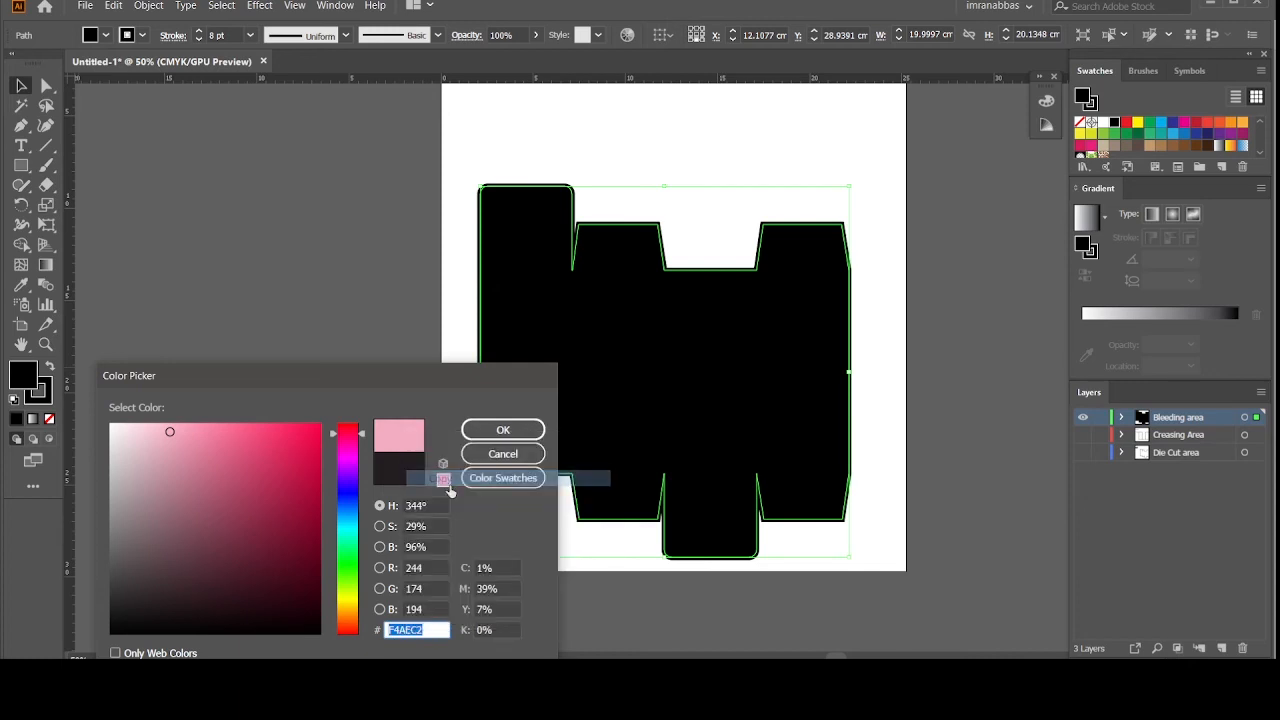
left_click(496, 432)
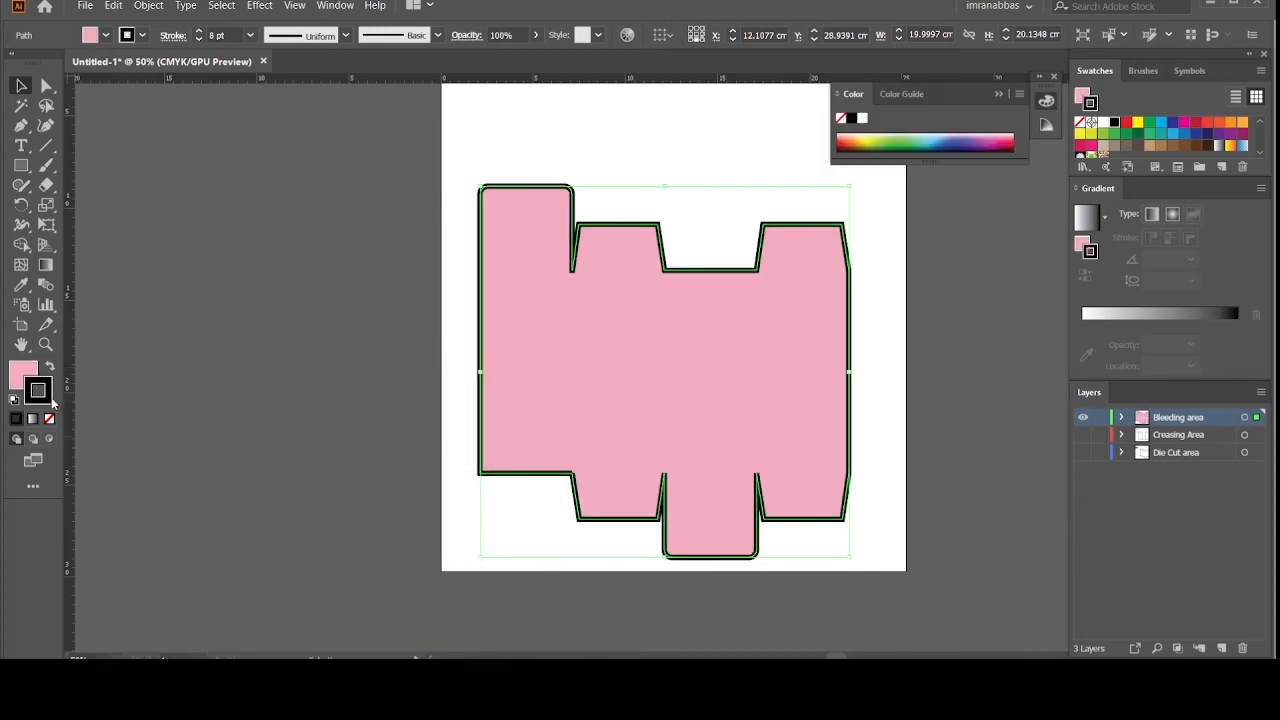
Step: Replace the outline colour 231F20 with the same pink F4AEC2 and deselect
double_click(51, 398)
key("BackSpace")
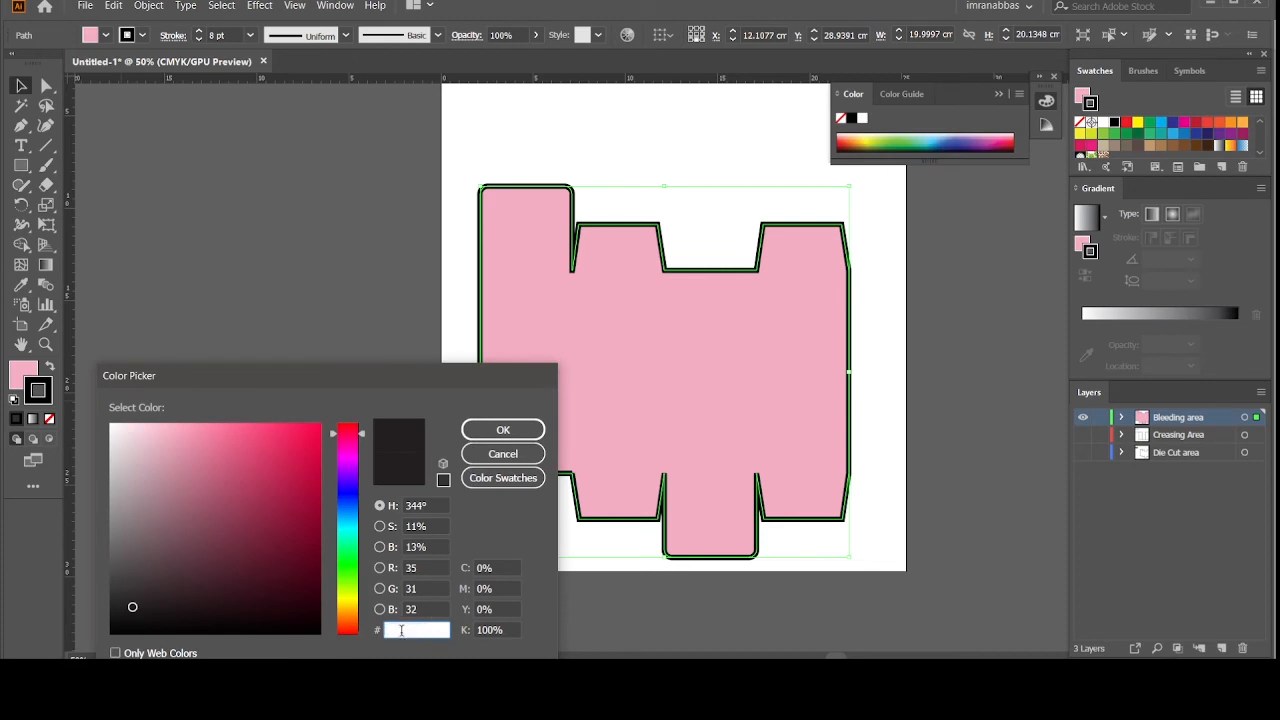
left_click_drag(401, 630, 388, 630)
right_click(388, 630)
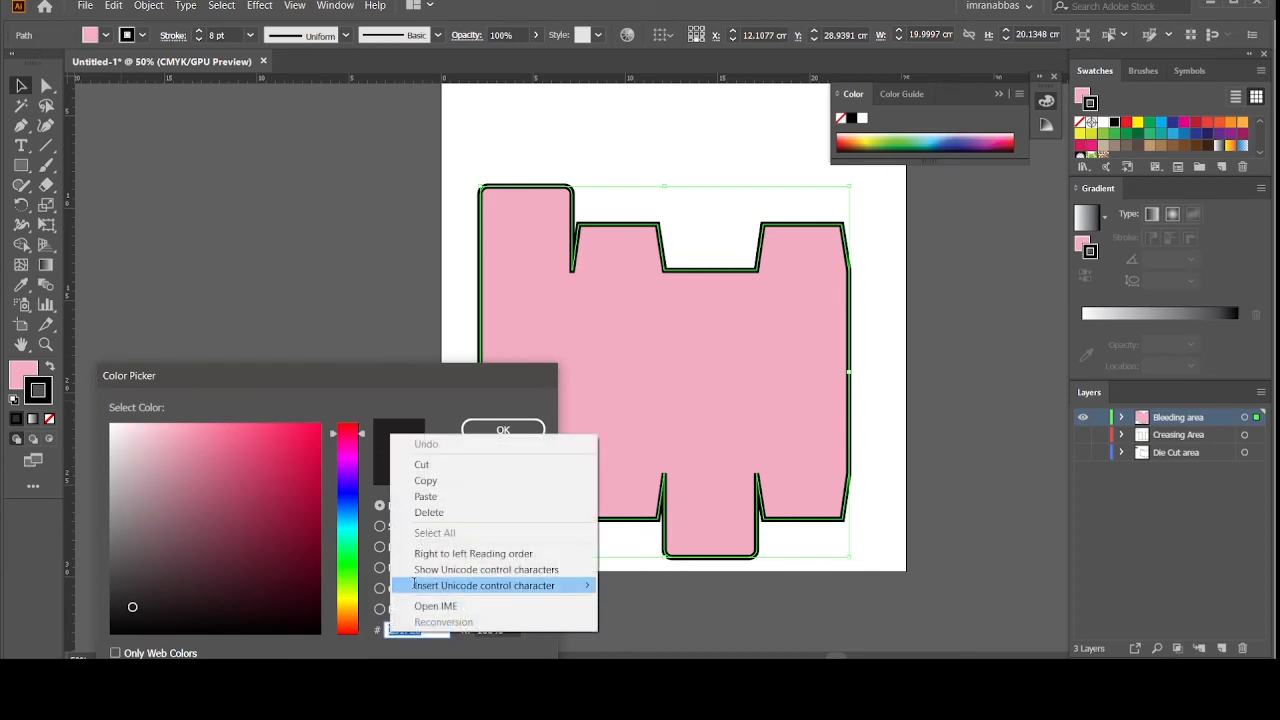
left_click(428, 512)
right_click(409, 630)
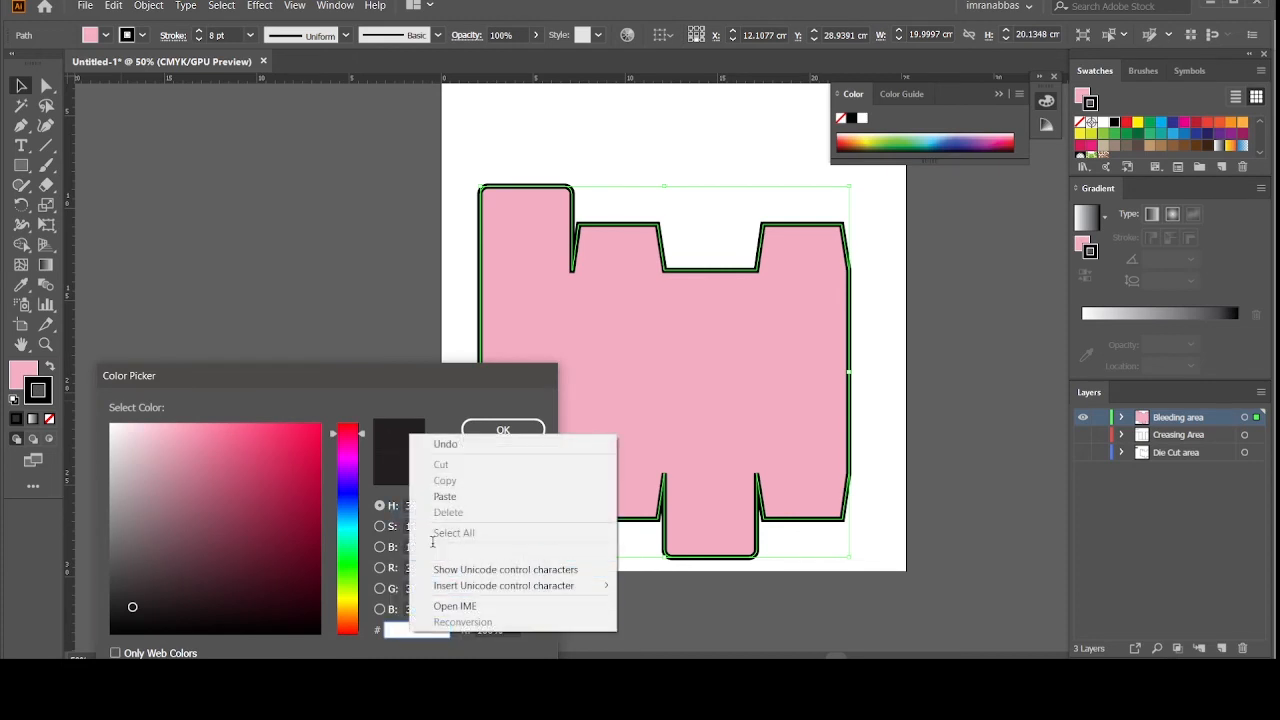
left_click(447, 498)
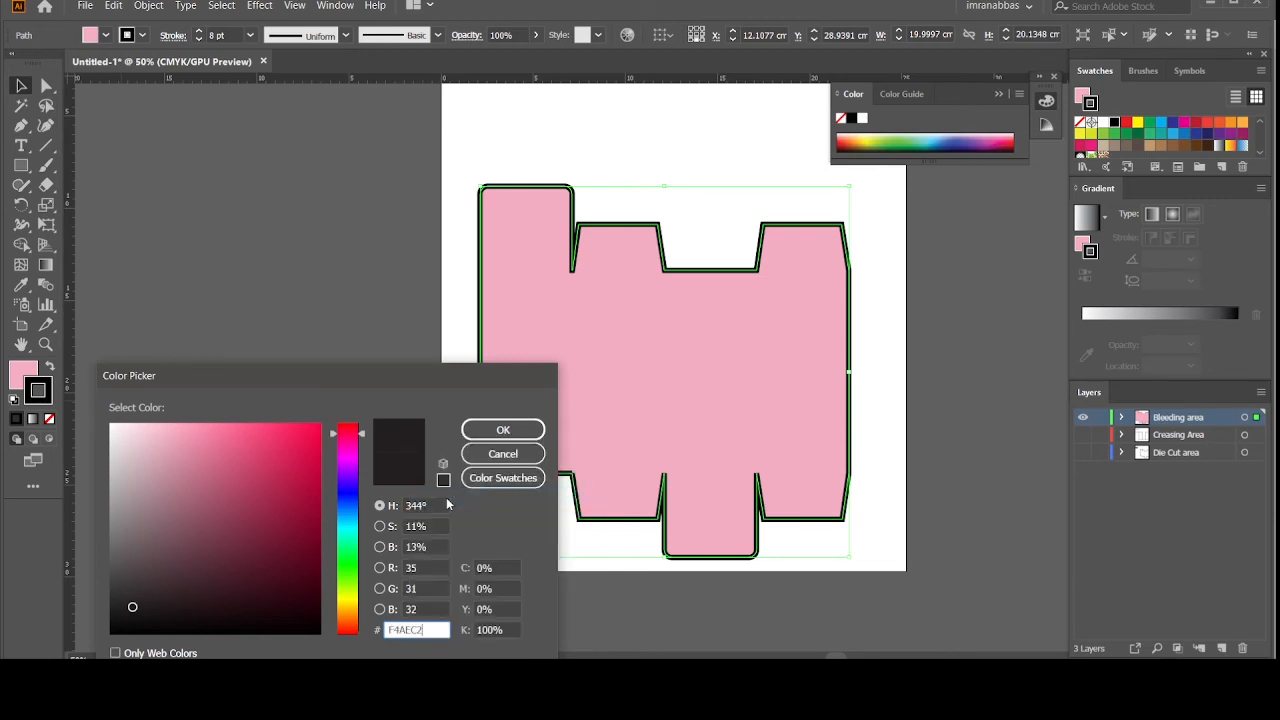
left_click(480, 427)
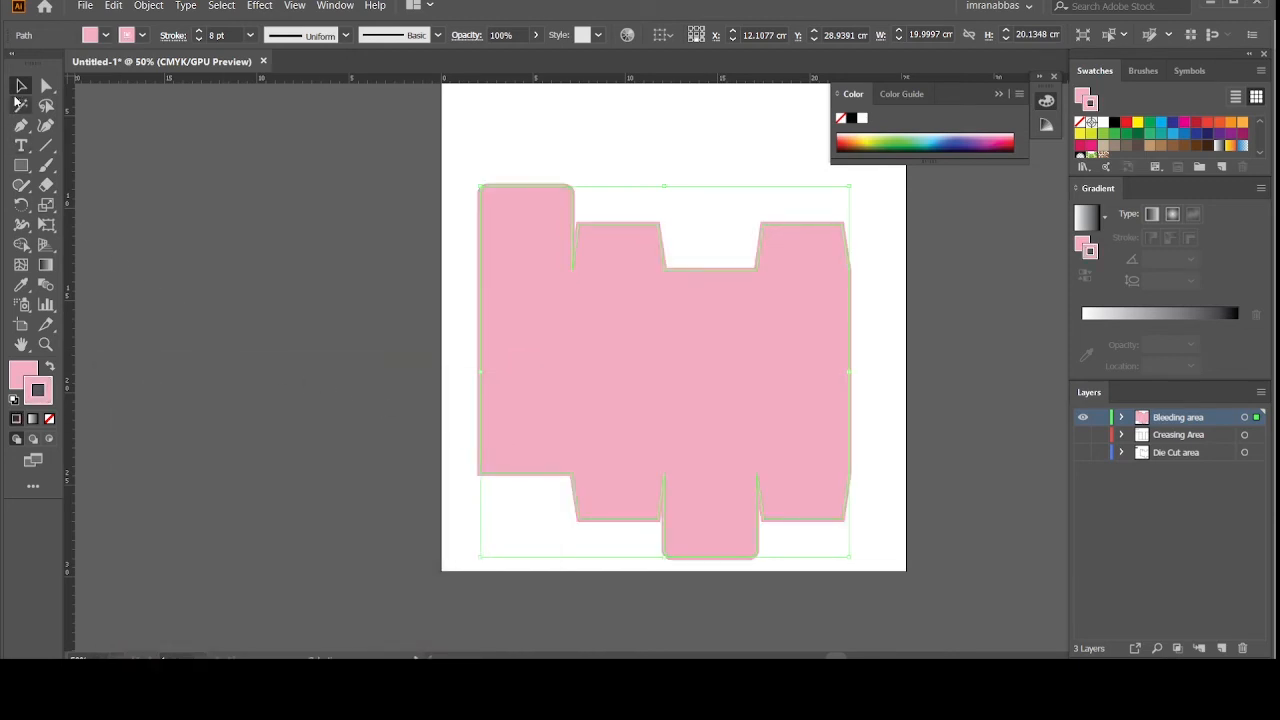
left_click(300, 260)
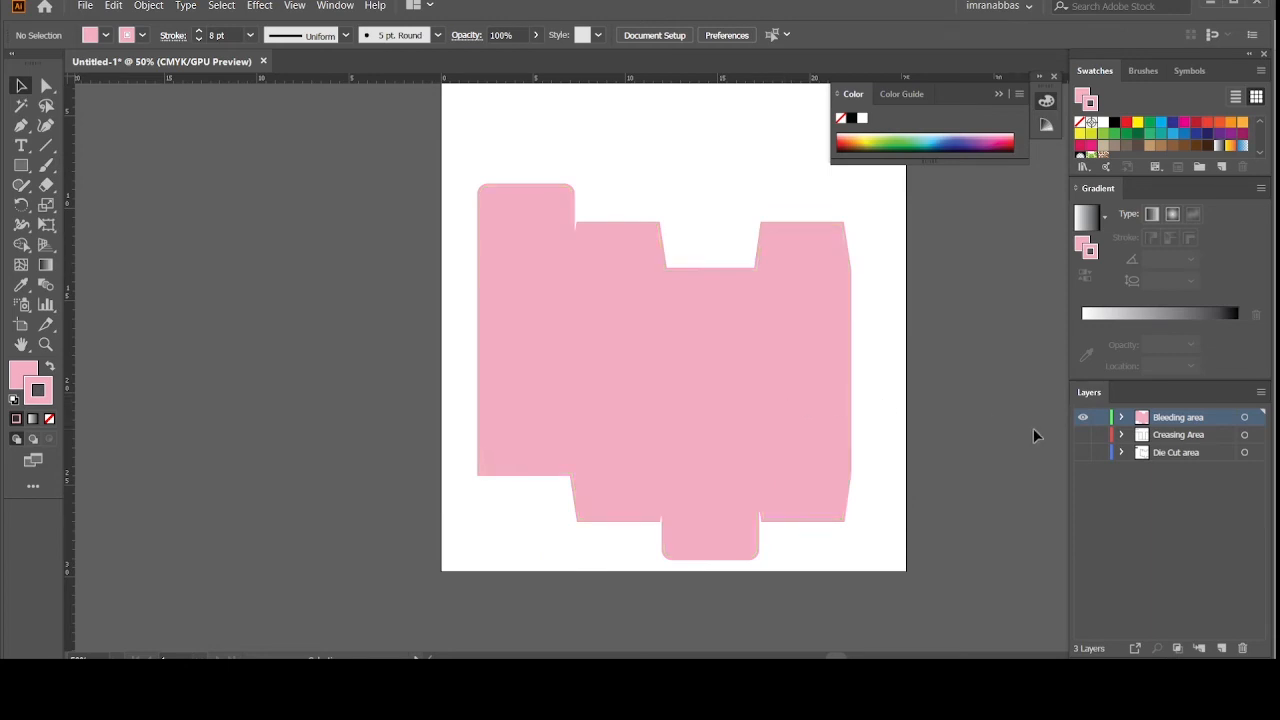
Step: Show the Creasing Area and Die Cut area layers and move Bleeding area to the bottom
left_click(1082, 434)
left_click(1082, 455)
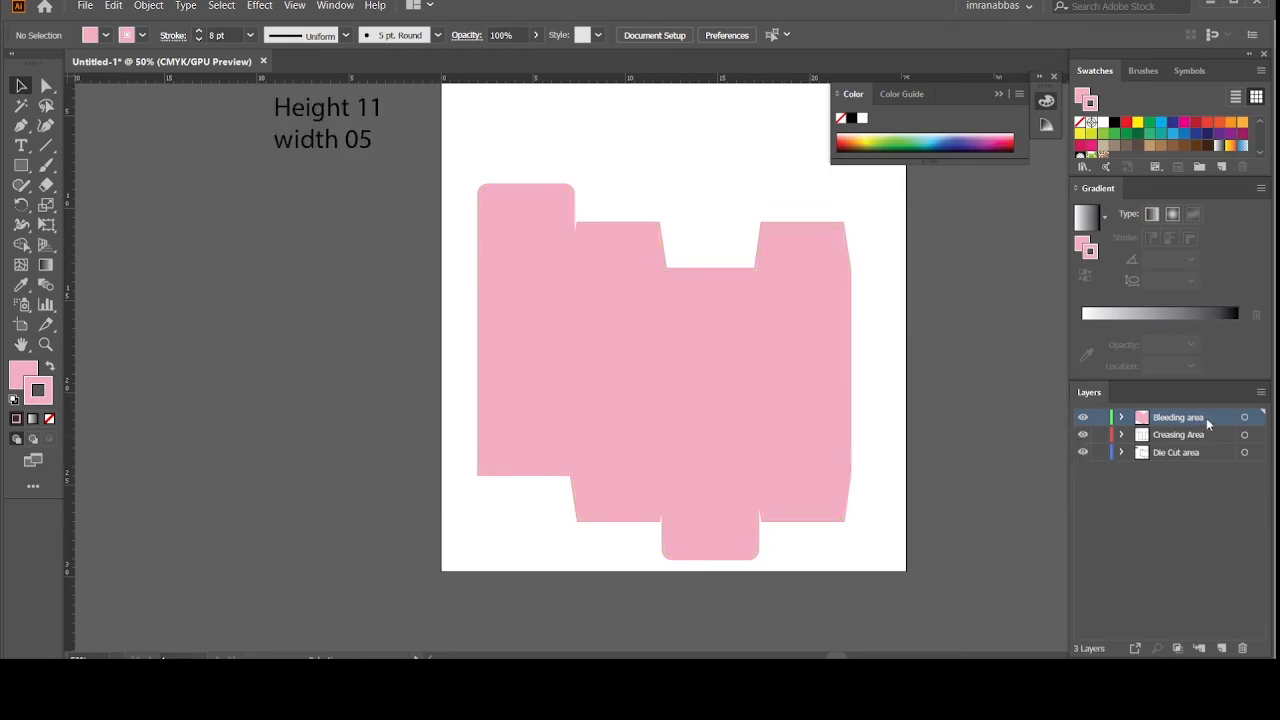
left_click_drag(1208, 425, 1202, 466)
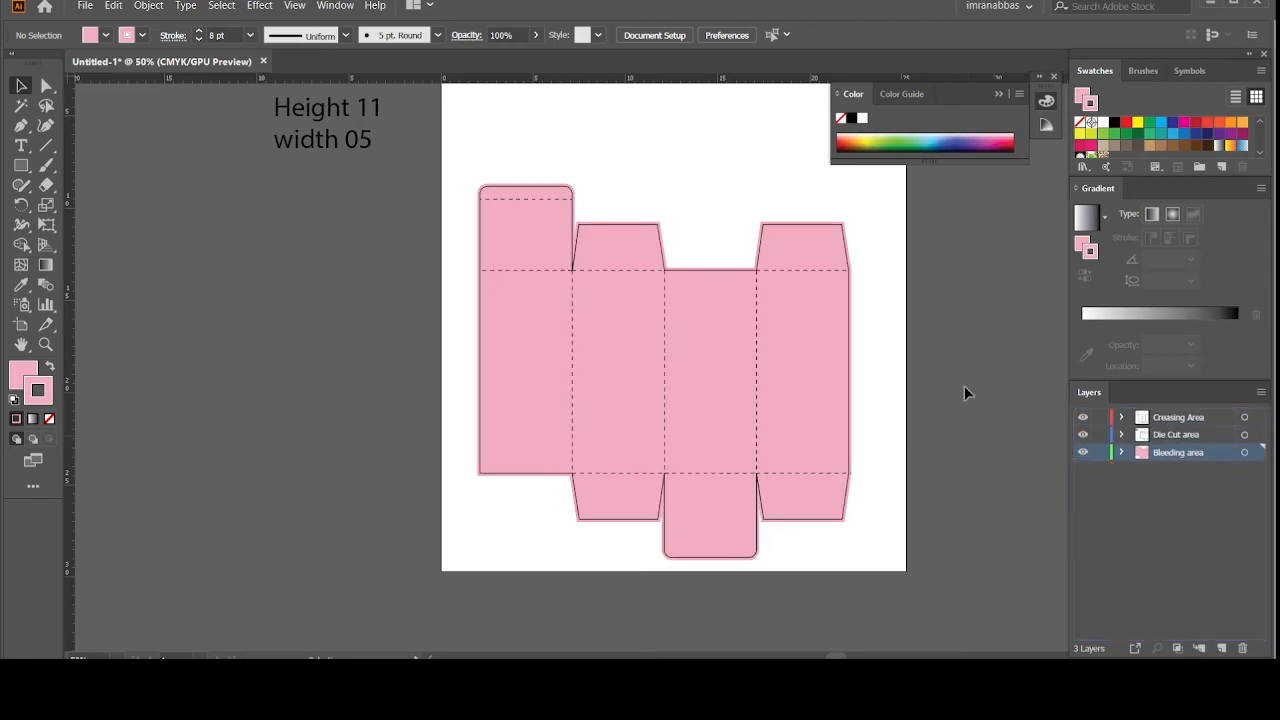
scroll(962, 386, "up", 2)
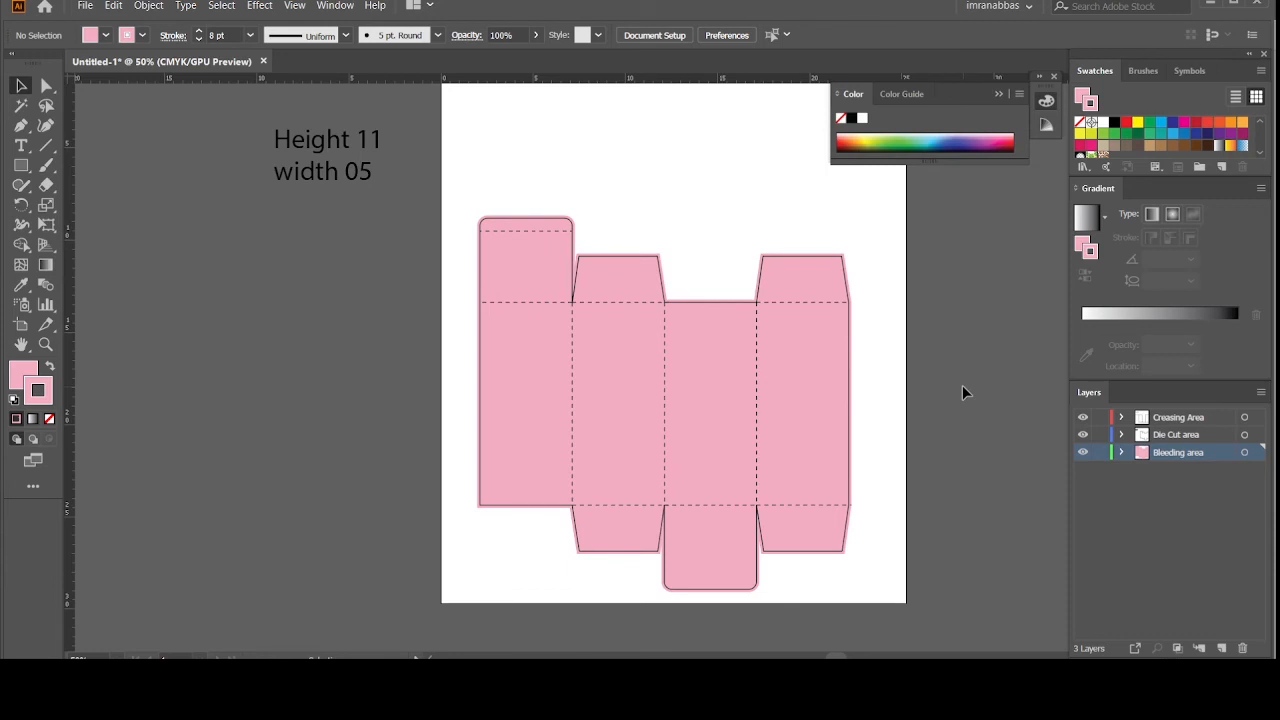
Step: Widen the pink bleed outline to 35 pt
left_click(805, 378)
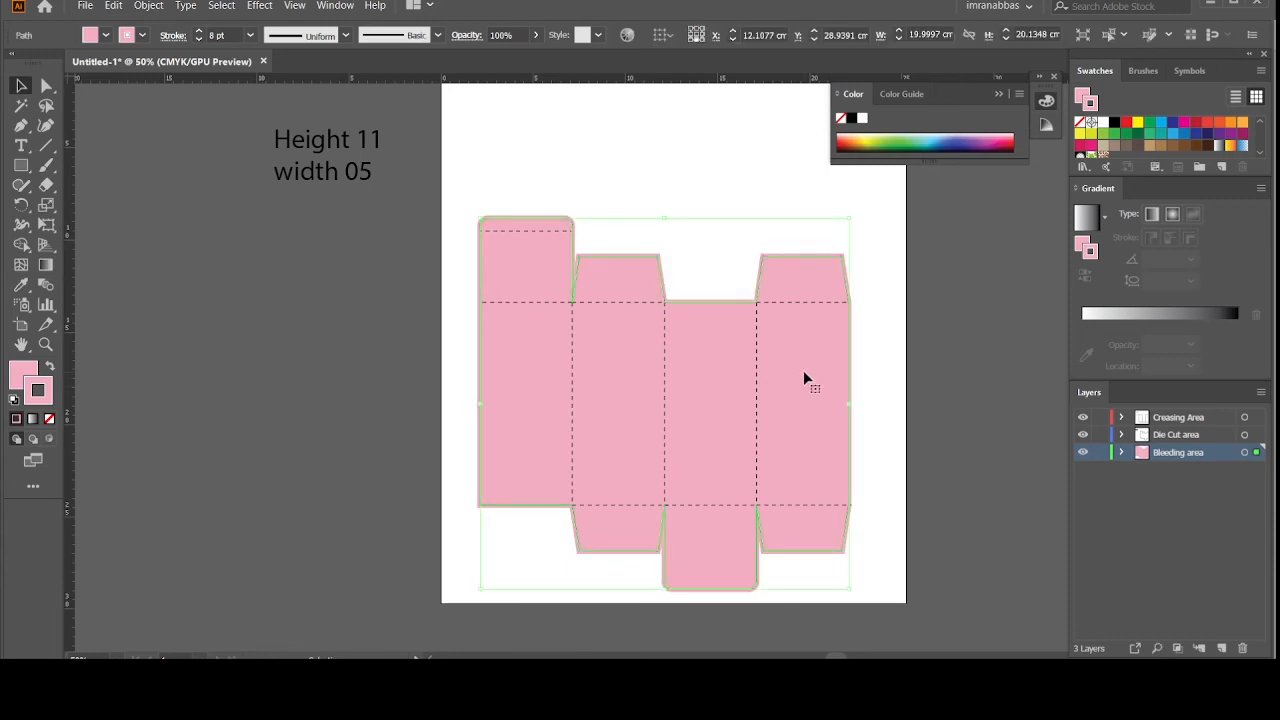
left_click(198, 33)
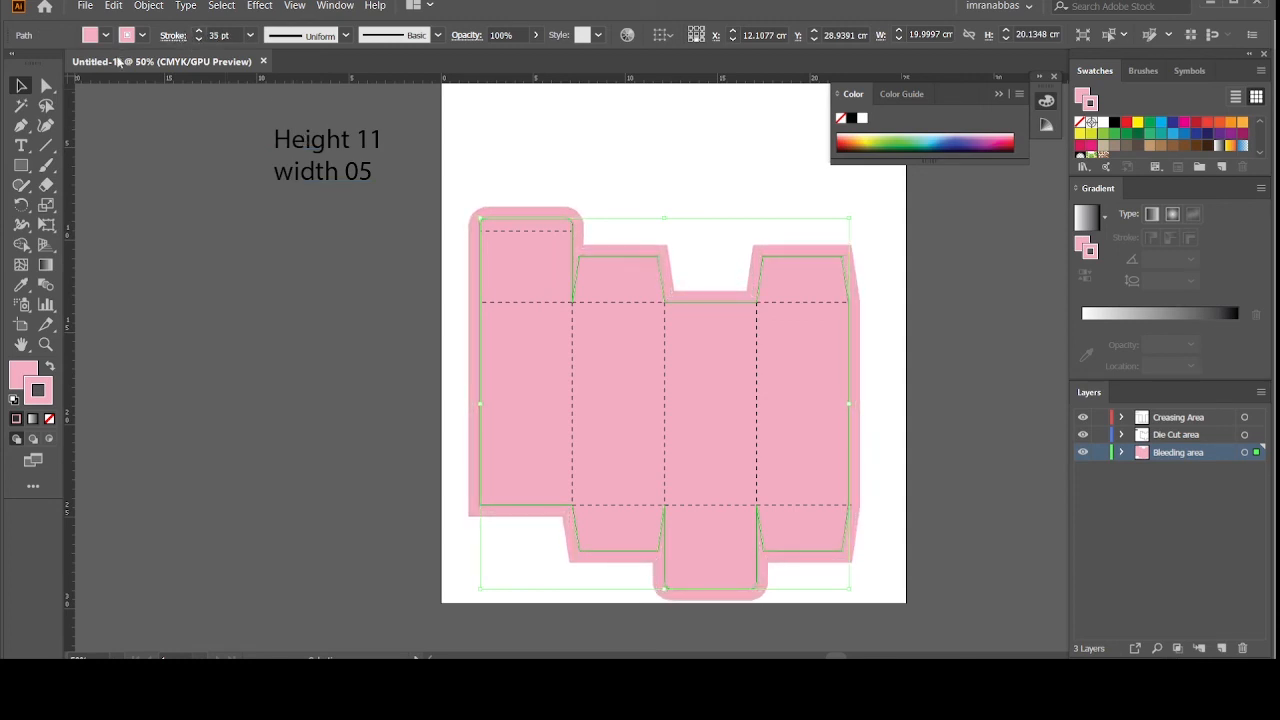
left_click(128, 156)
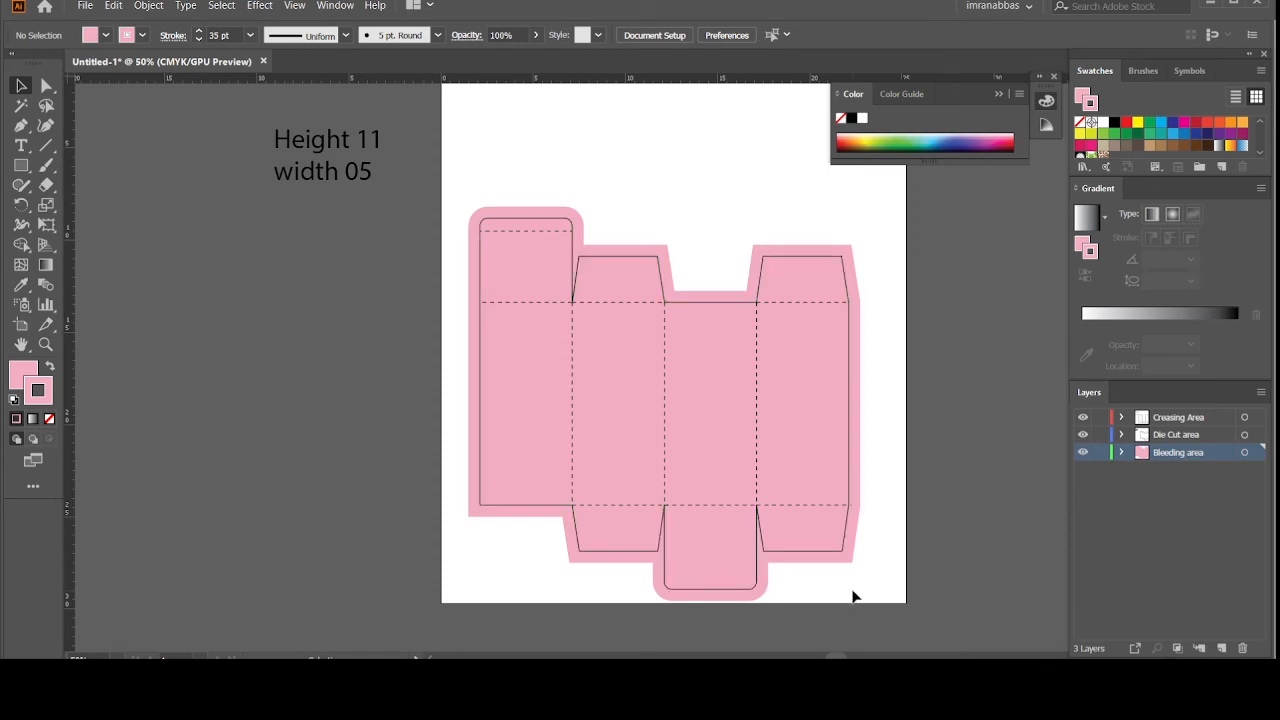
Step: Make five selected crease lines yellow with a 2 pt stroke
left_click(756, 395)
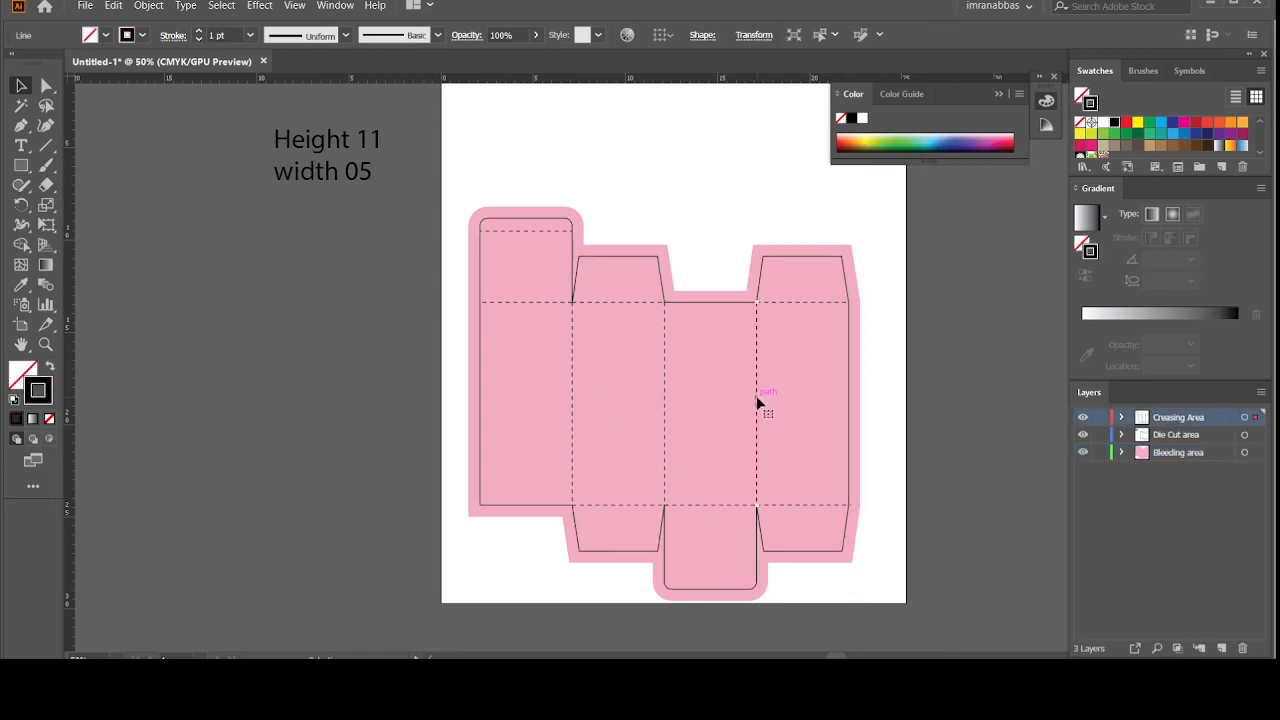
left_click(665, 408, "shift")
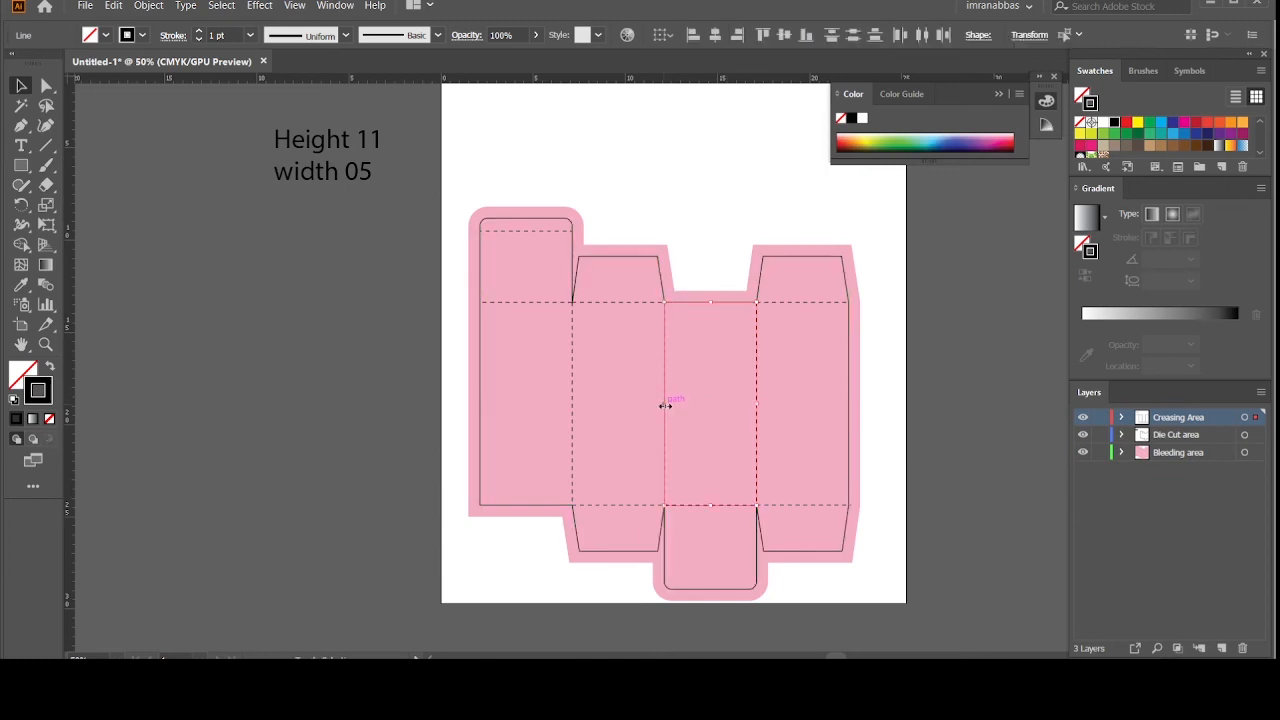
left_click(569, 399, "shift")
left_click(528, 230, "shift")
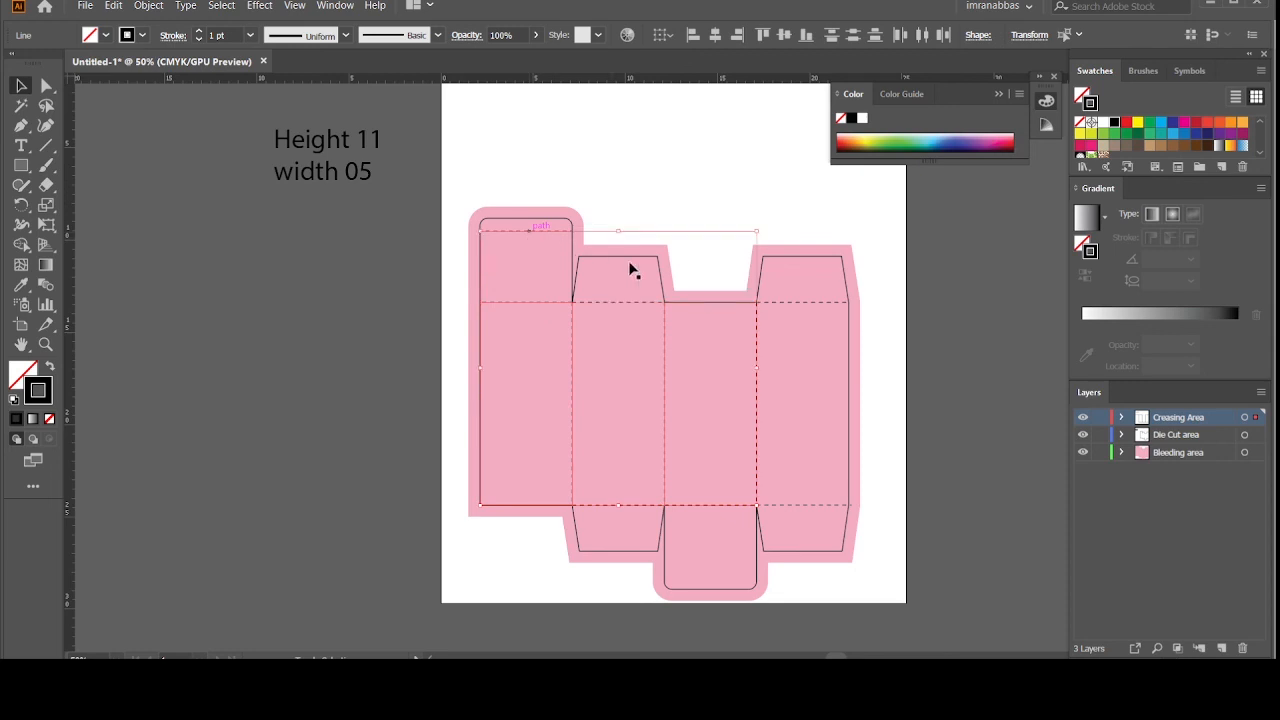
left_click(771, 301, "shift")
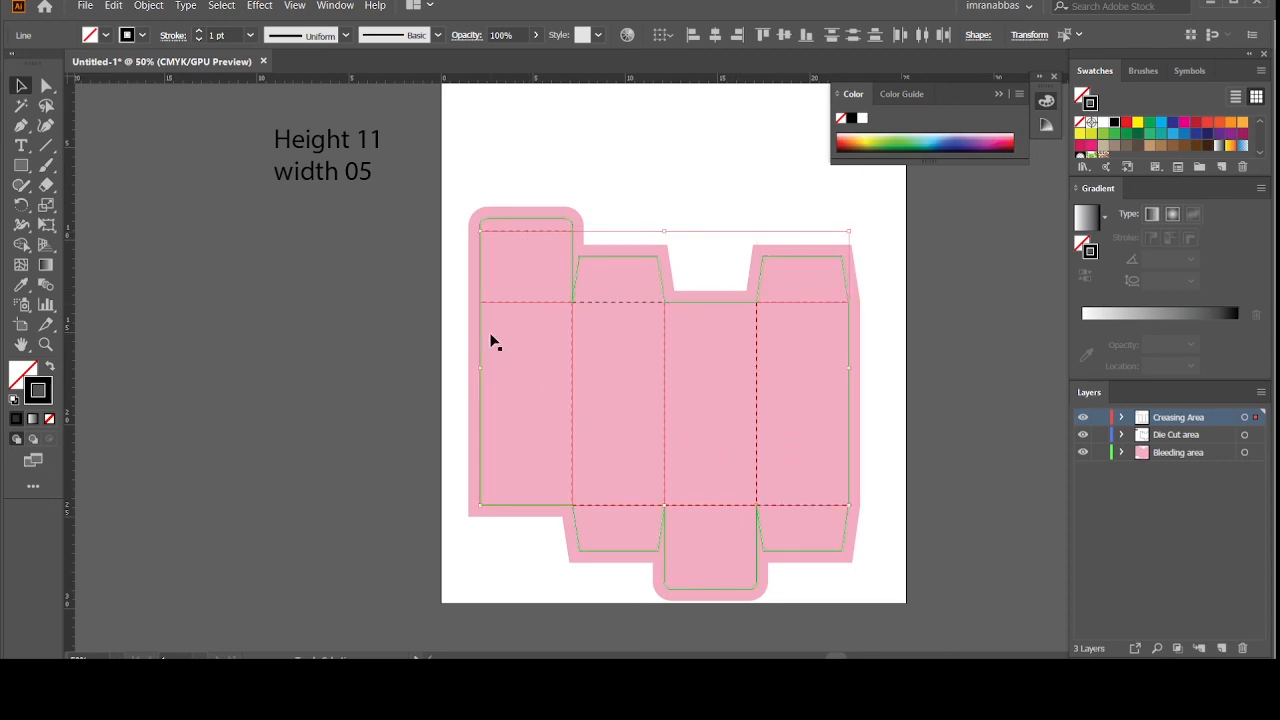
left_click(142, 35)
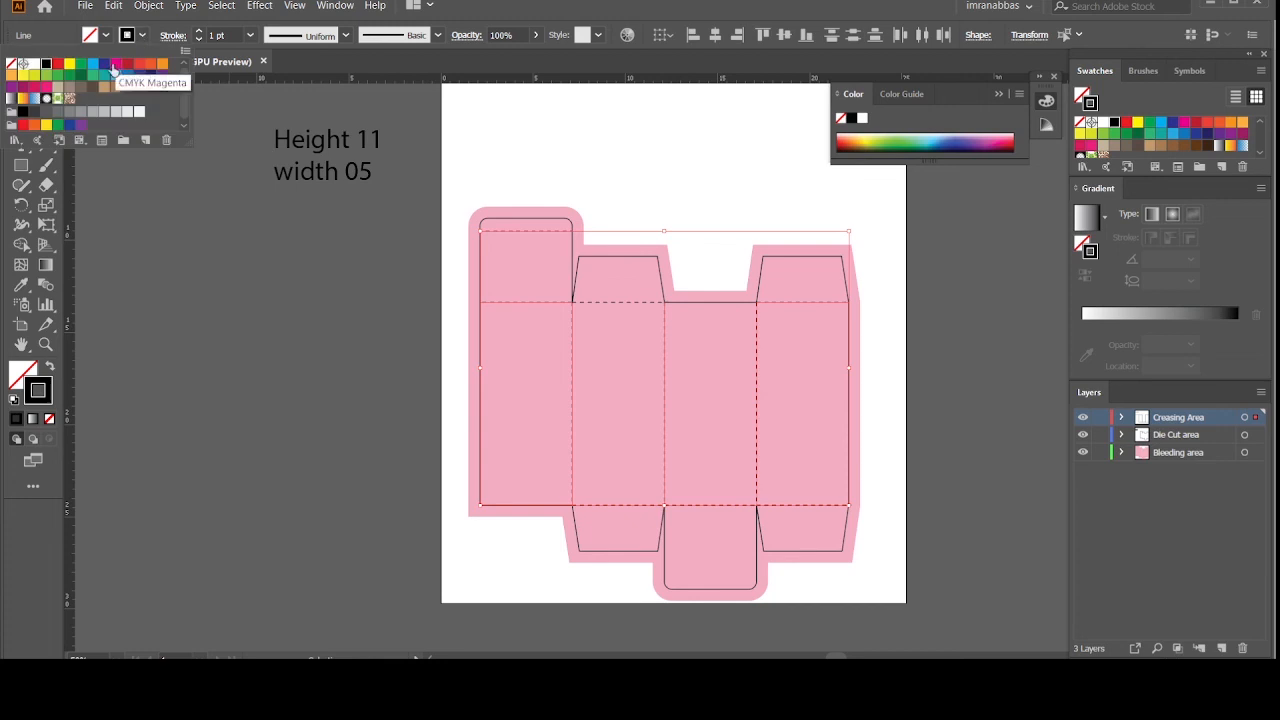
left_click(70, 65)
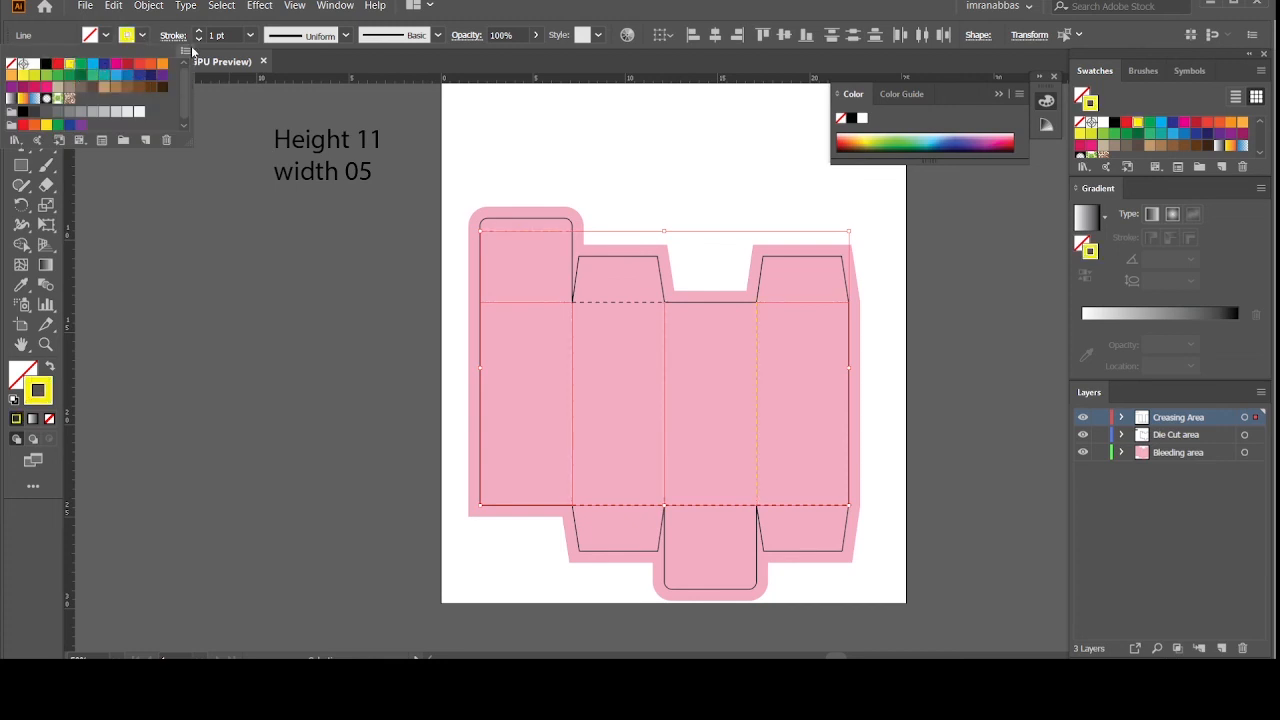
left_click(198, 31)
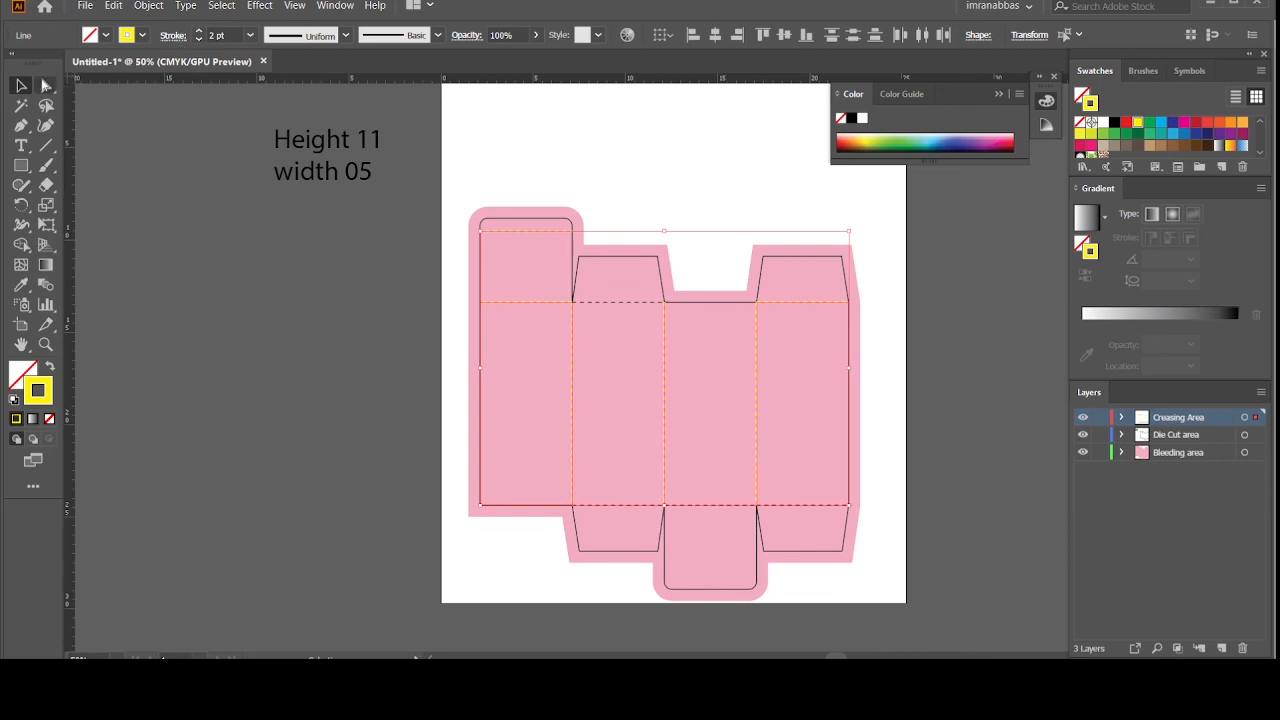
left_click(110, 168)
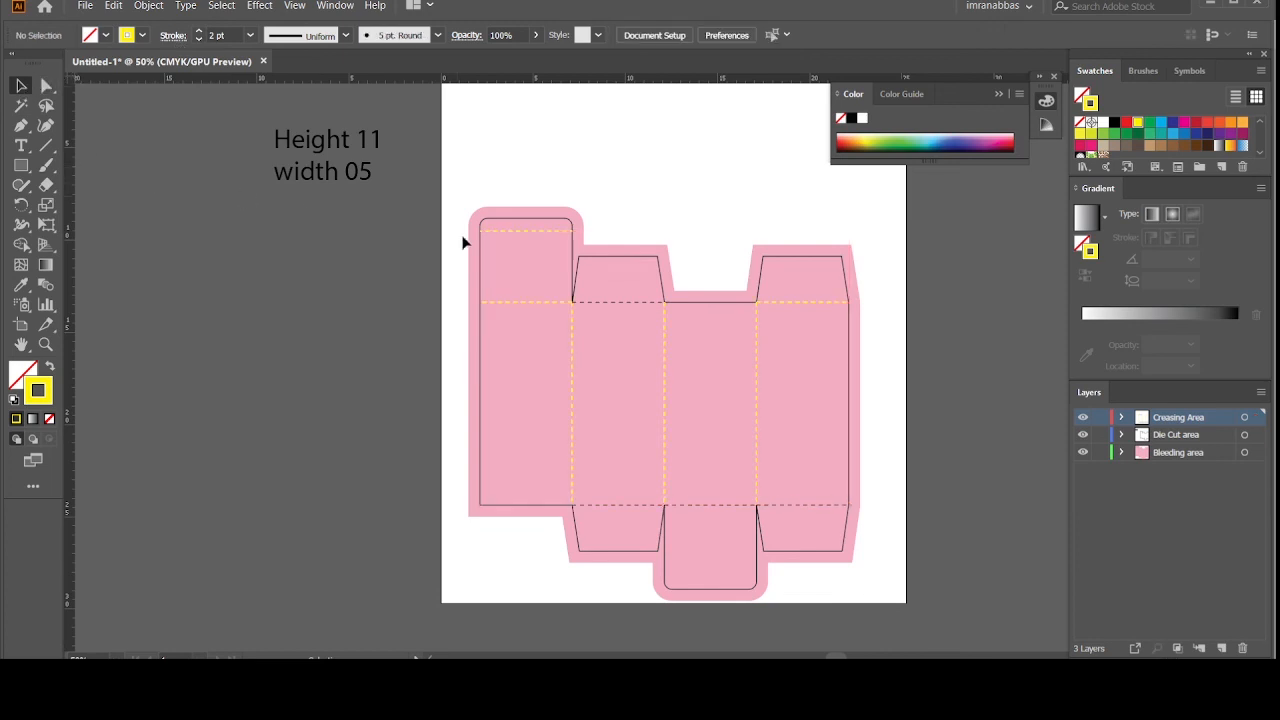
Step: Use the Eyedropper to give the remaining black crease lines, including the bottom one, the yellow 2 pt dashed style
left_click(603, 302)
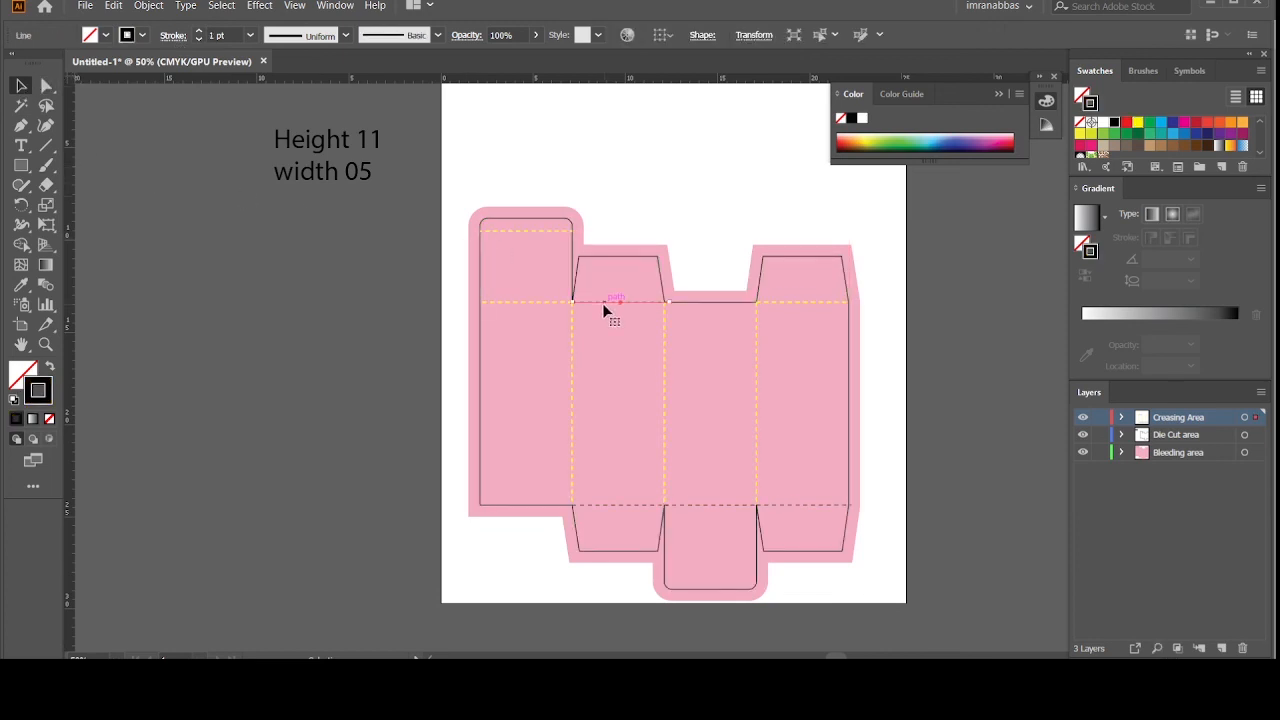
key("i")
left_click(556, 301)
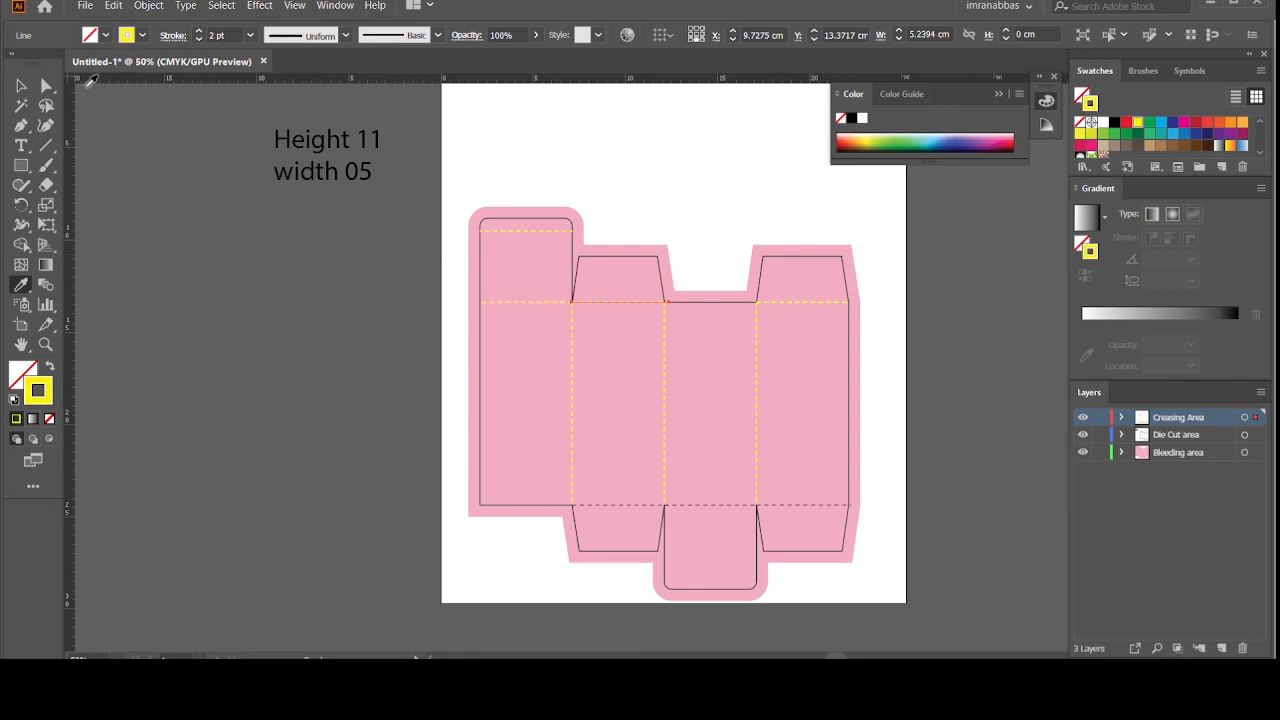
left_click(21, 86)
left_click(144, 196)
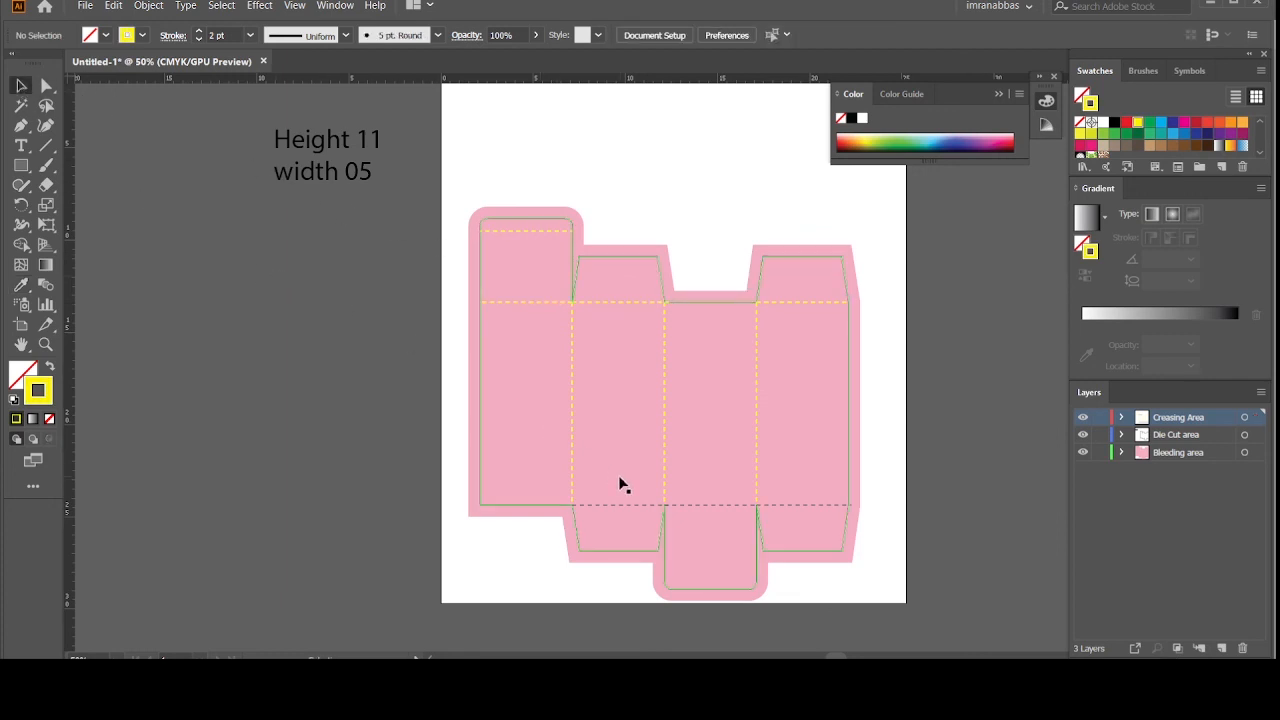
left_click(618, 507)
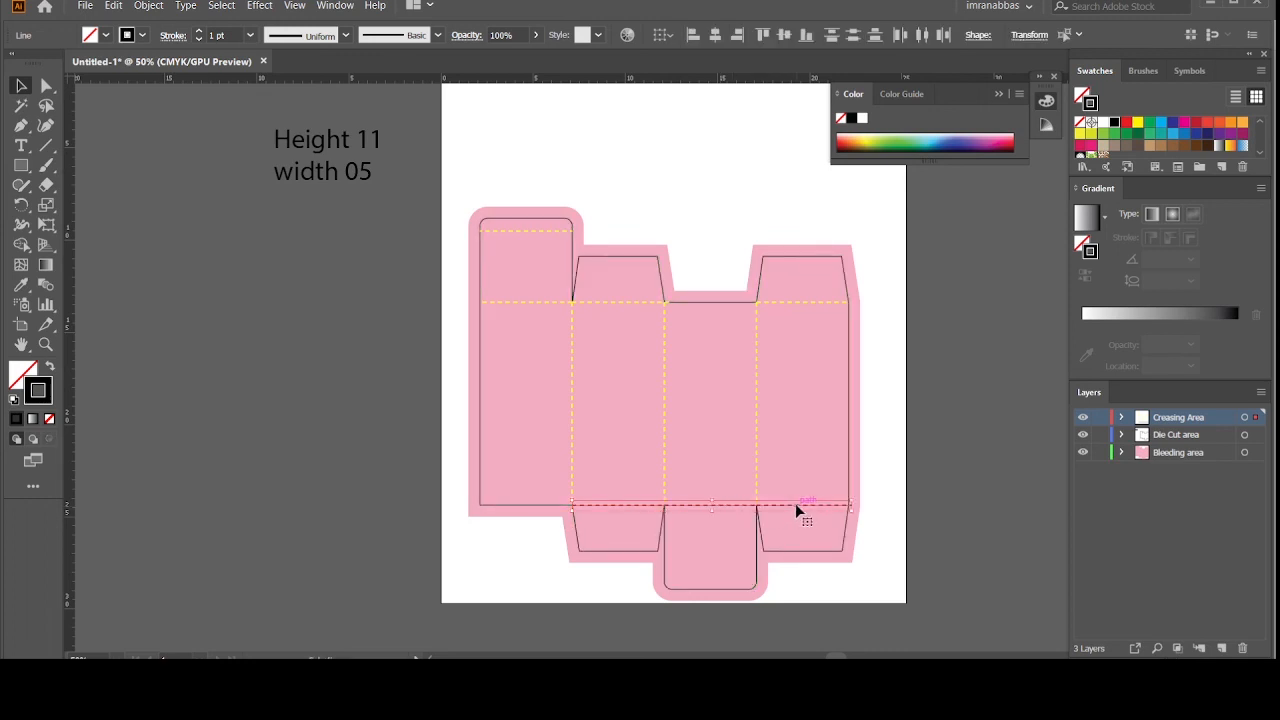
key("i")
left_click(644, 301)
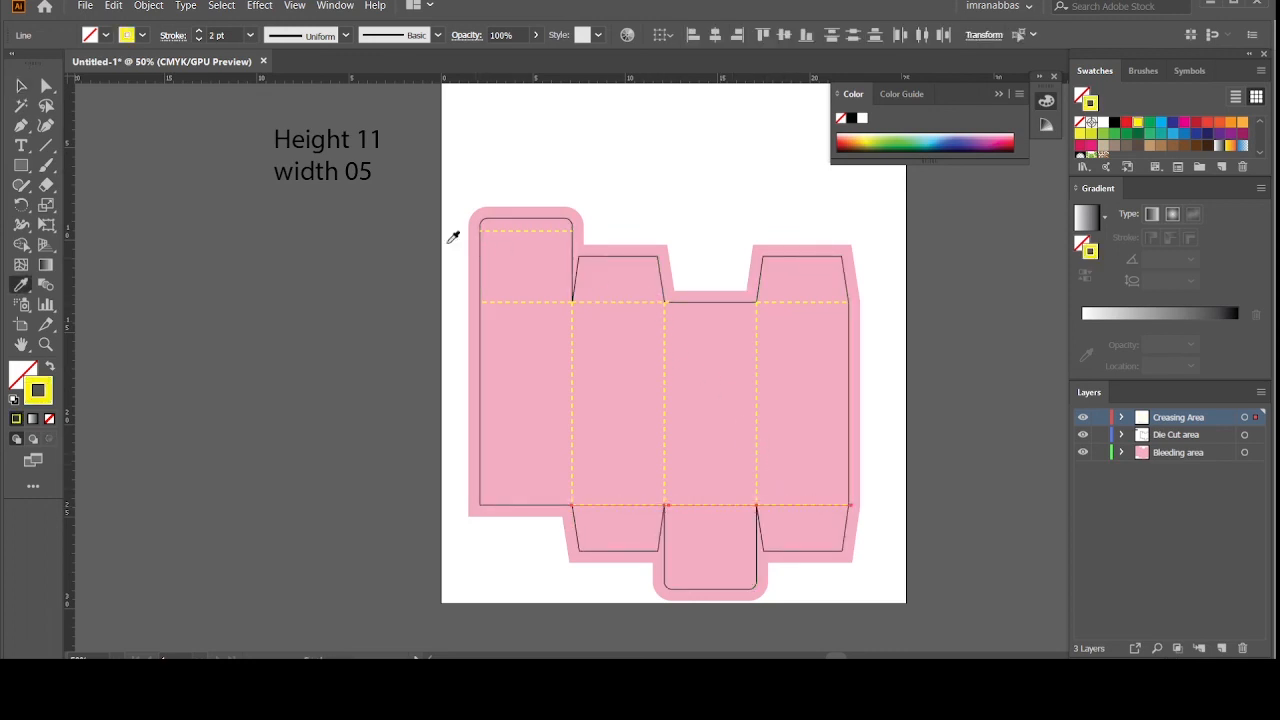
left_click(21, 85)
left_click(225, 208)
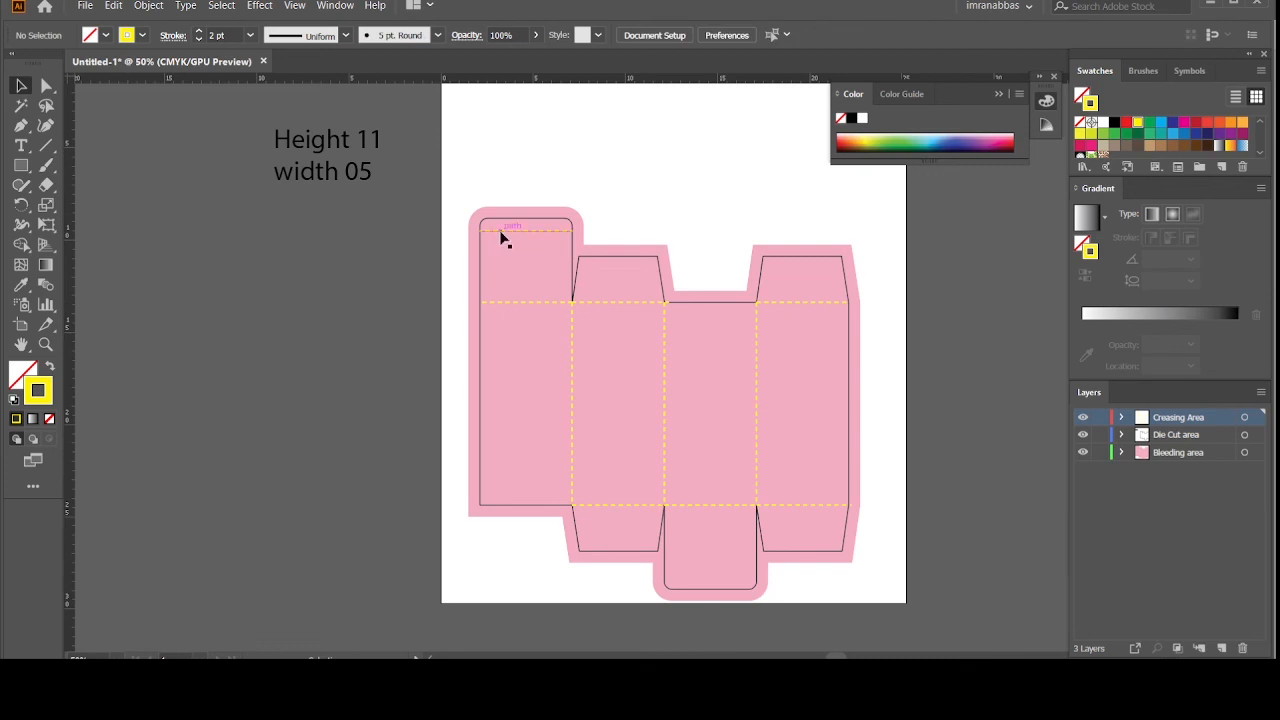
key("ctrl+plus")
key("ctrl+plus")
key("ctrl+plus")
key("ctrl+plus")
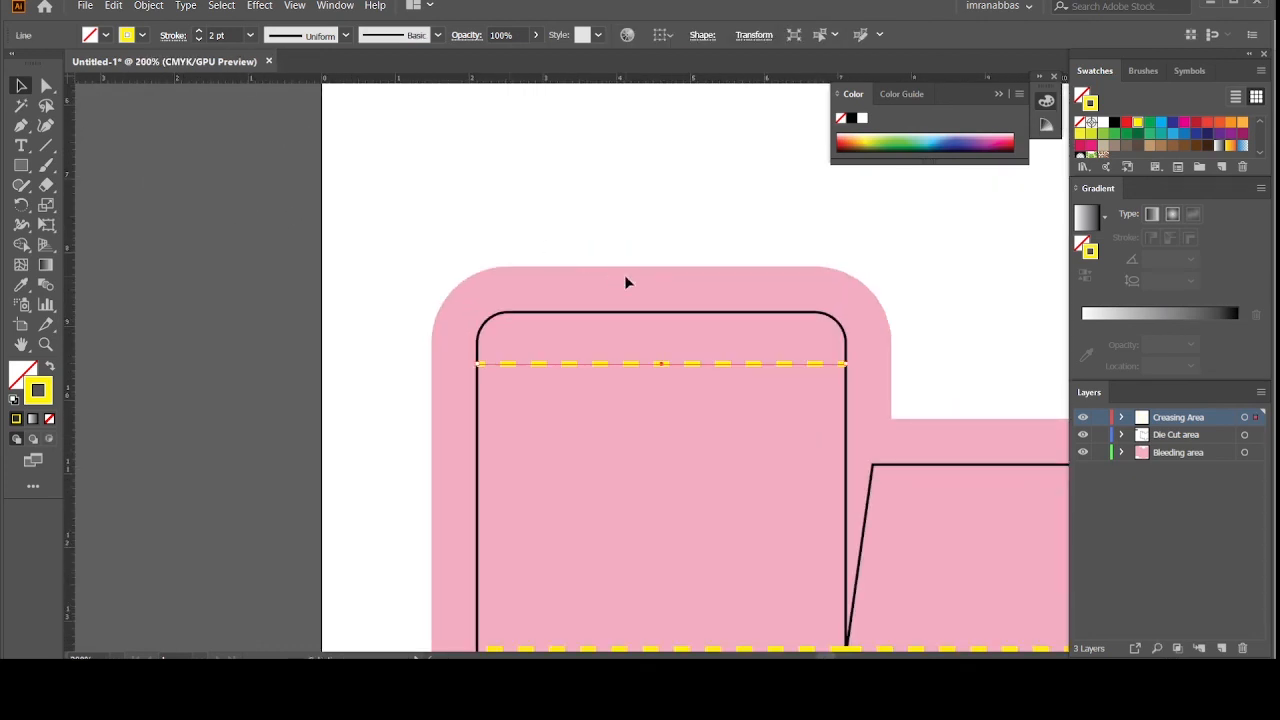
left_click(421, 341)
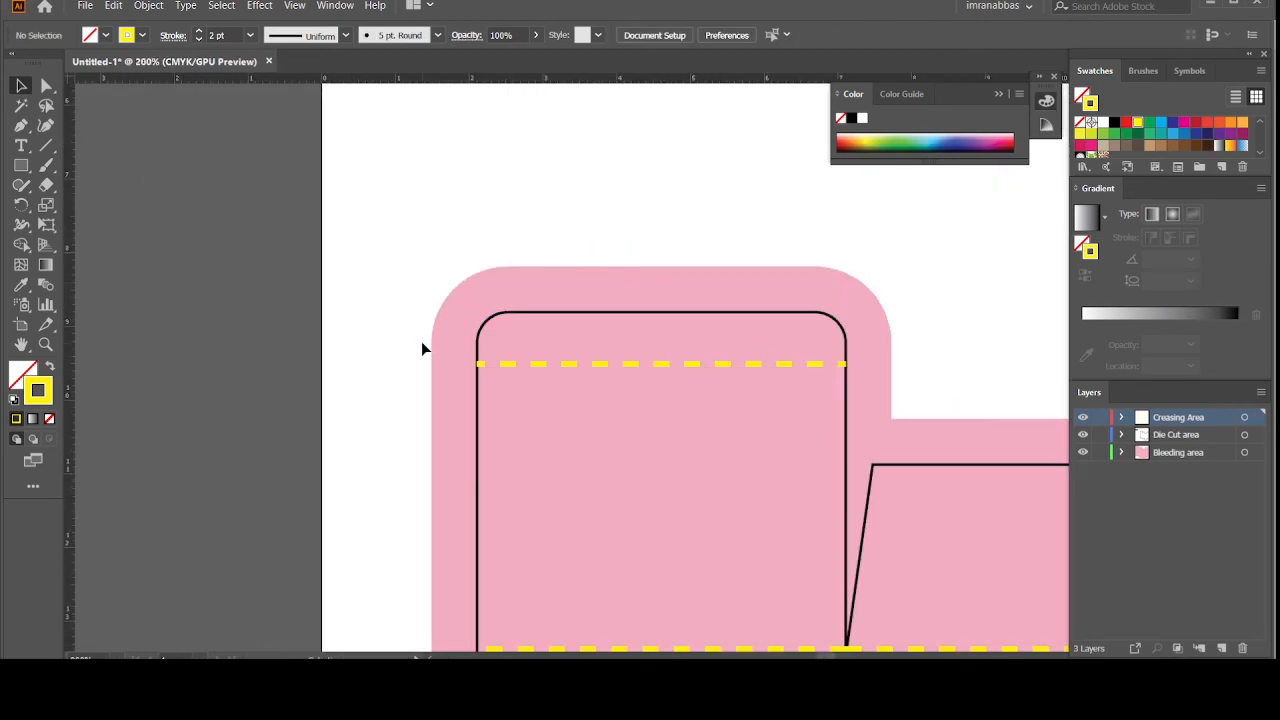
key("ctrl+minus")
key("ctrl+minus")
key("ctrl+minus")
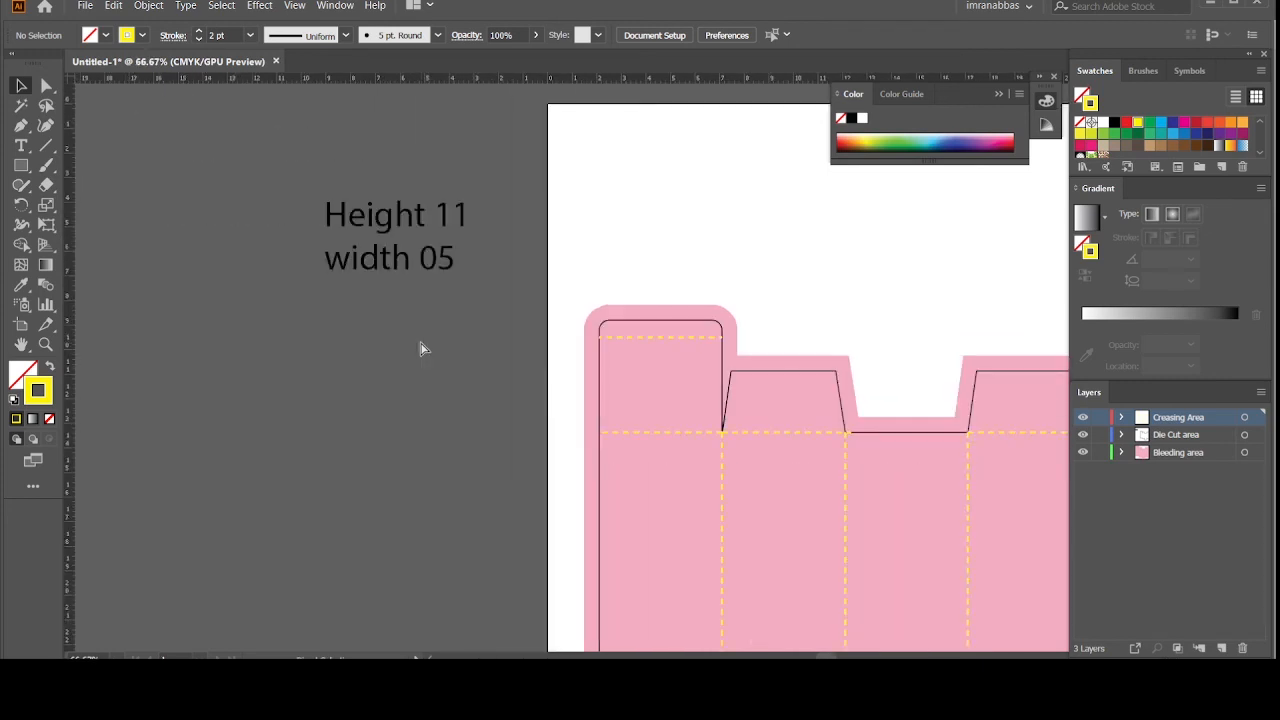
key("ctrl+minus")
key("ctrl+minus")
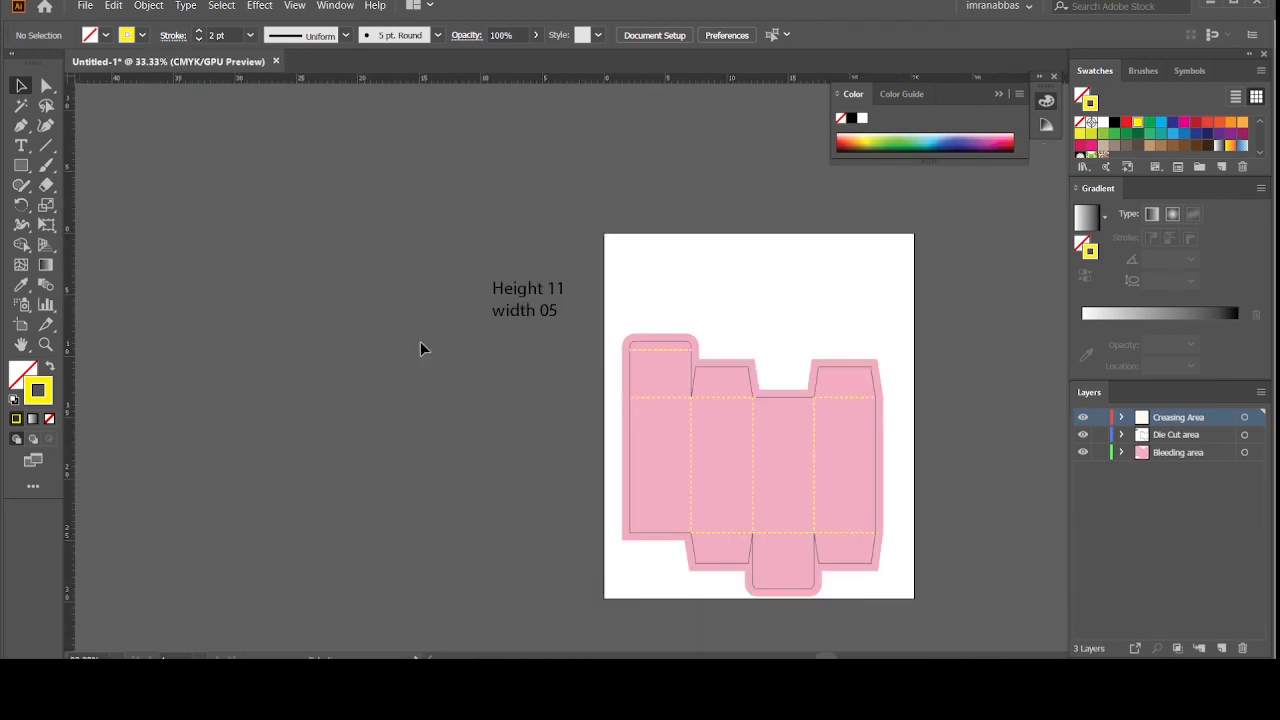
scroll(420, 348, "down", 2)
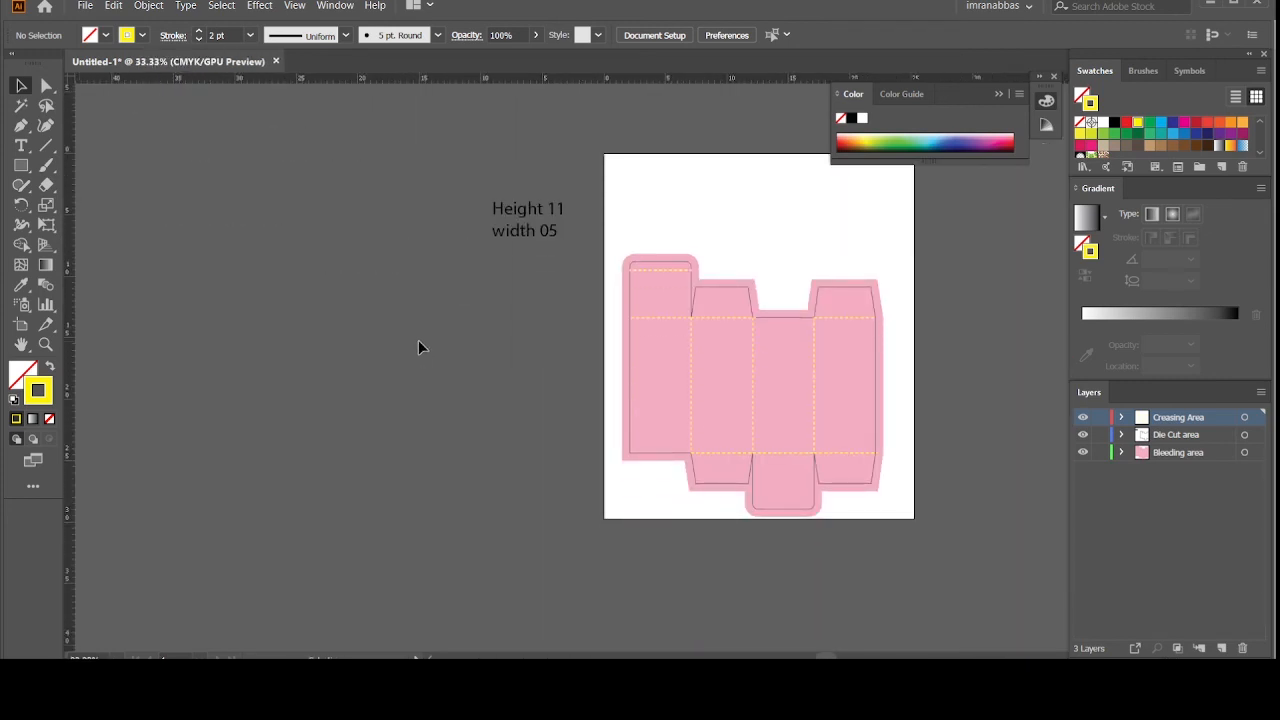
Step: Make the die-cut outline a CMYK Blue 4 pt stroke with no fill
left_click(628, 299)
left_click(106, 35)
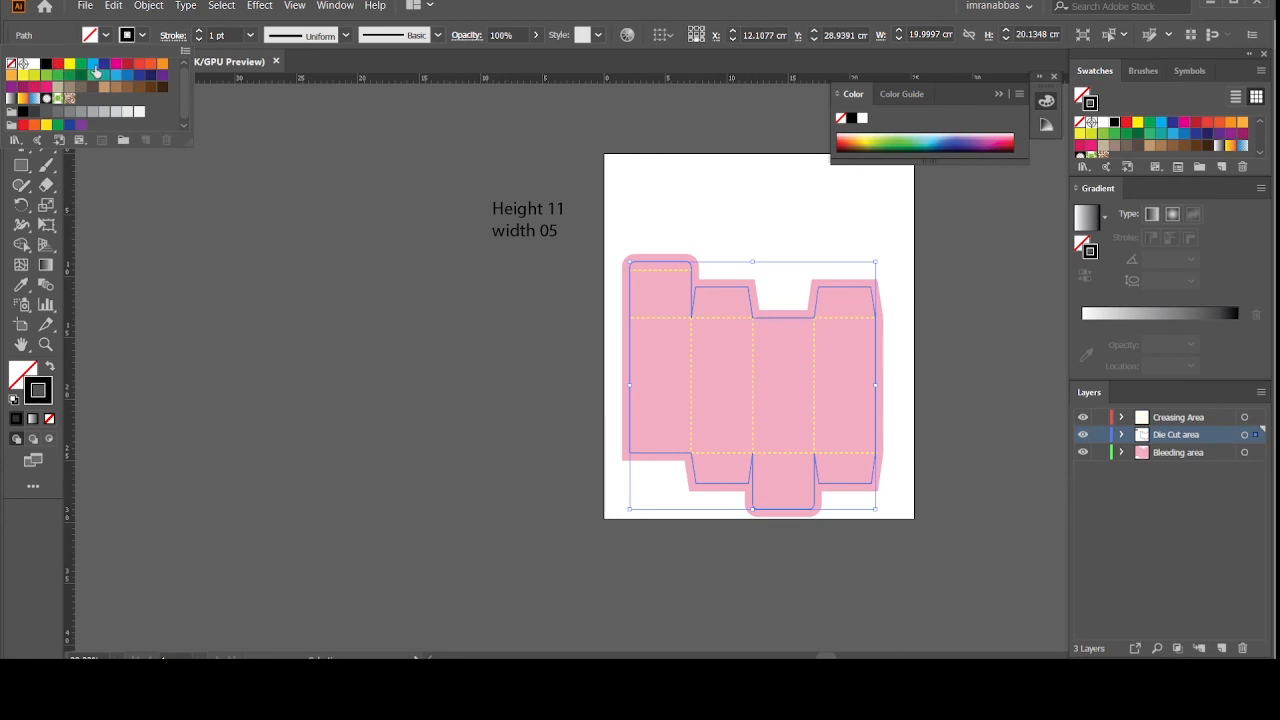
left_click(102, 66)
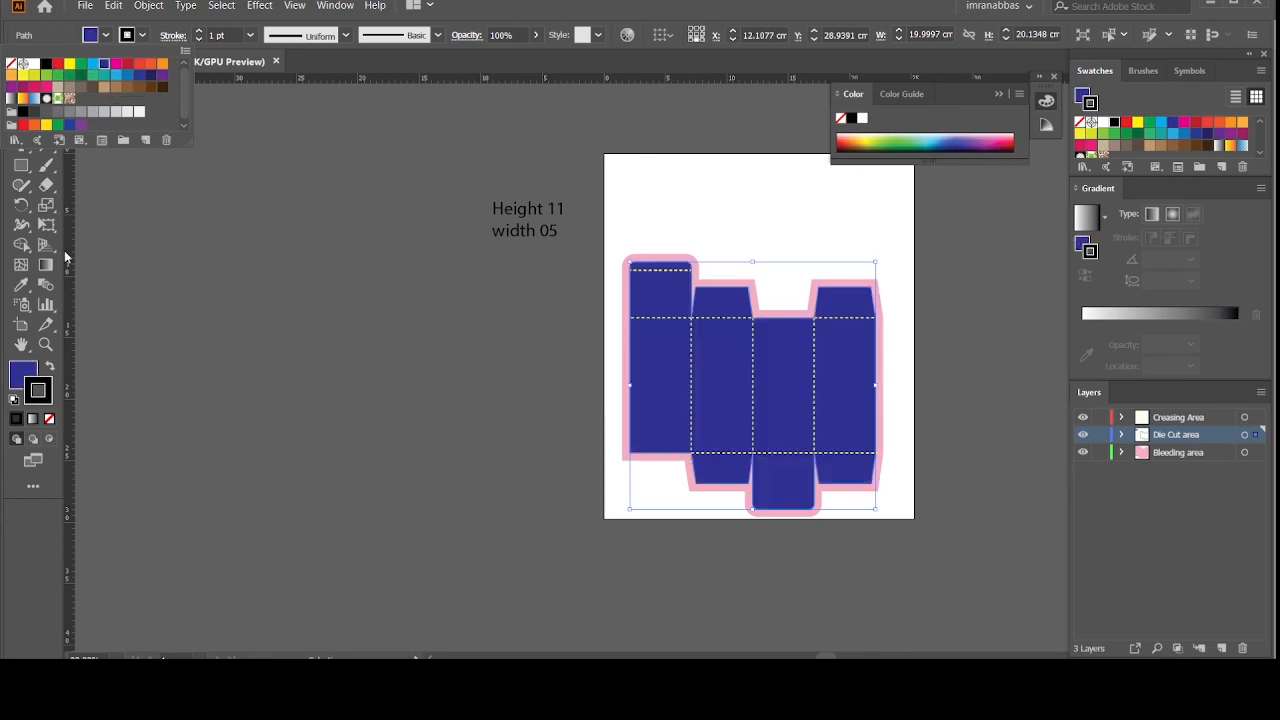
left_click(48, 367)
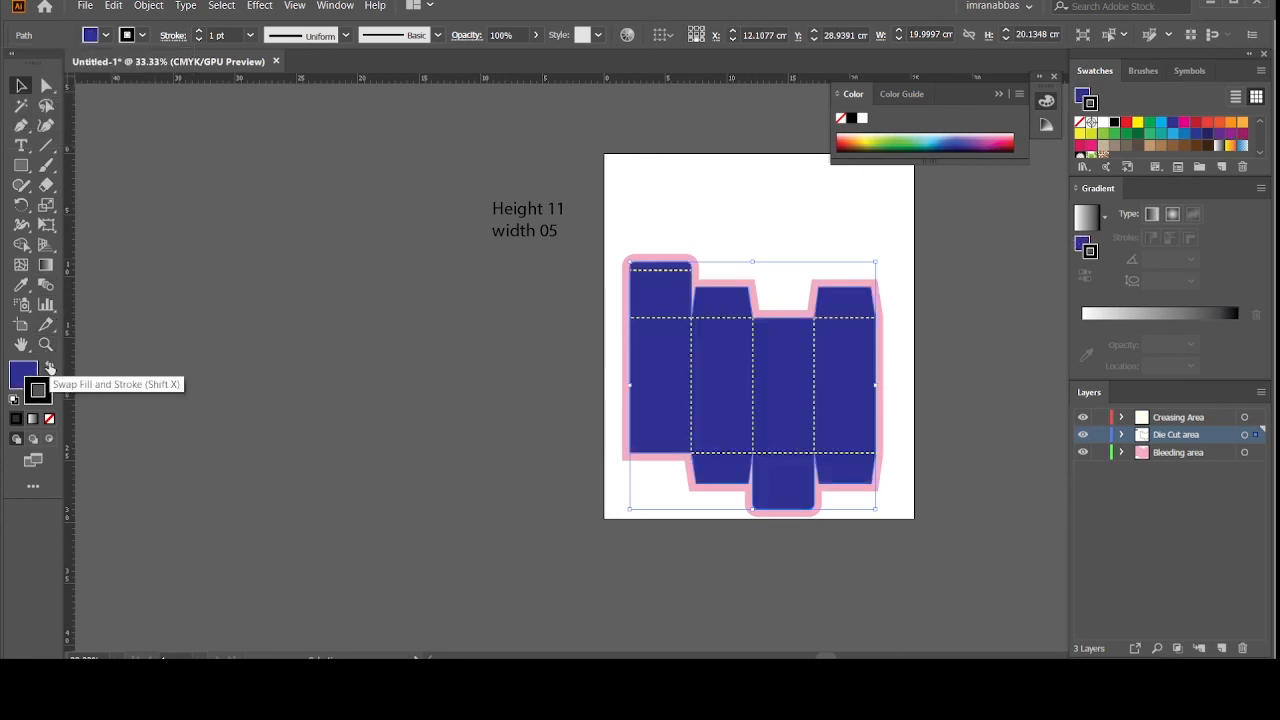
left_click(48, 367)
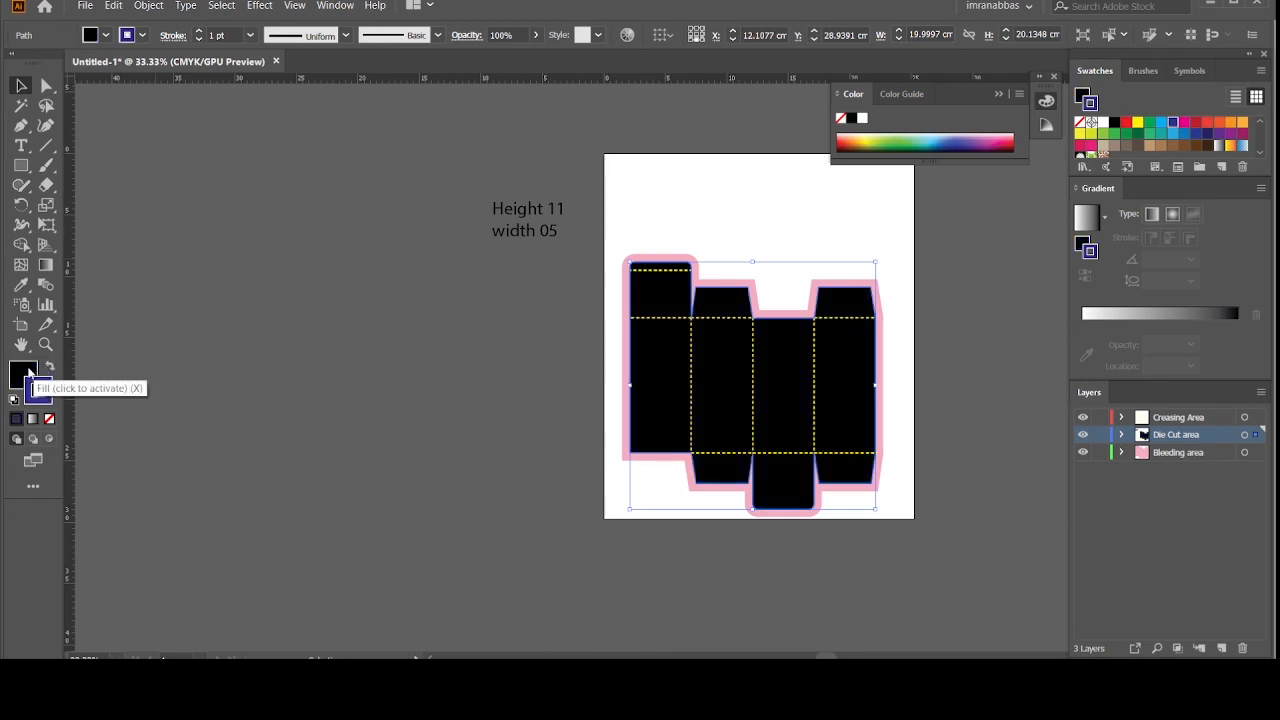
left_click(50, 419)
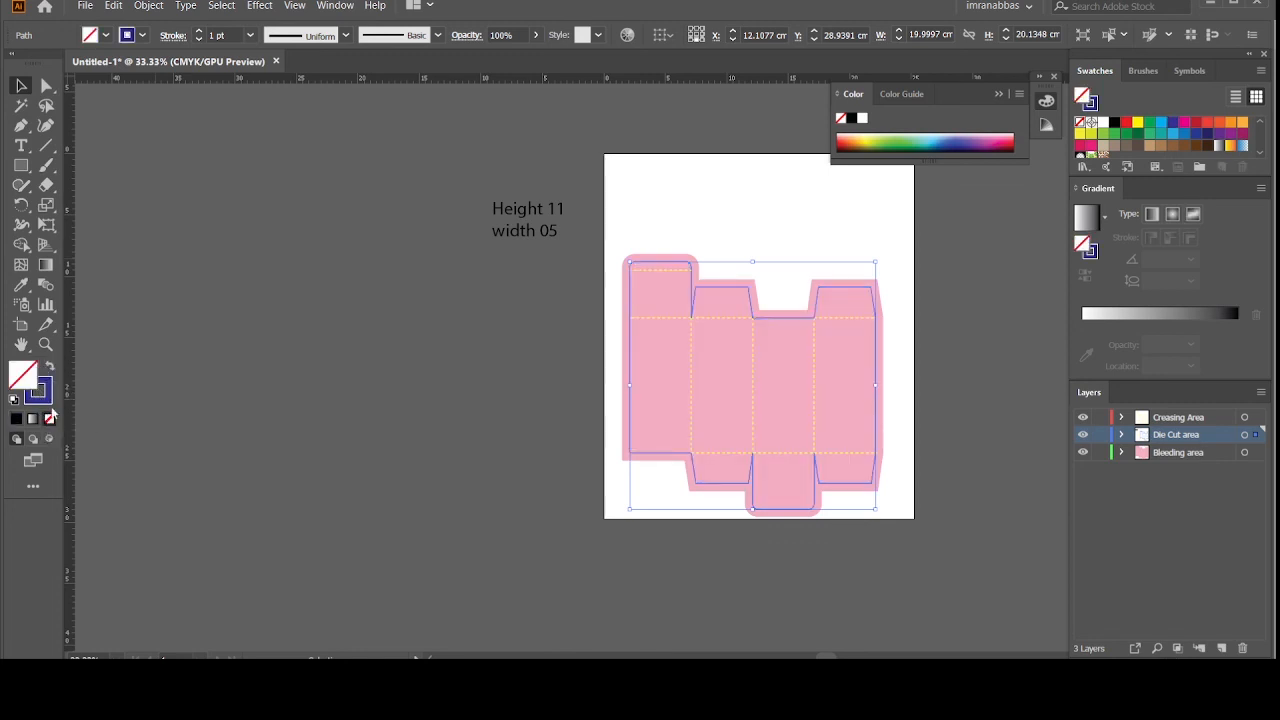
left_click(199, 35)
left_click(199, 35)
left_click(199, 35)
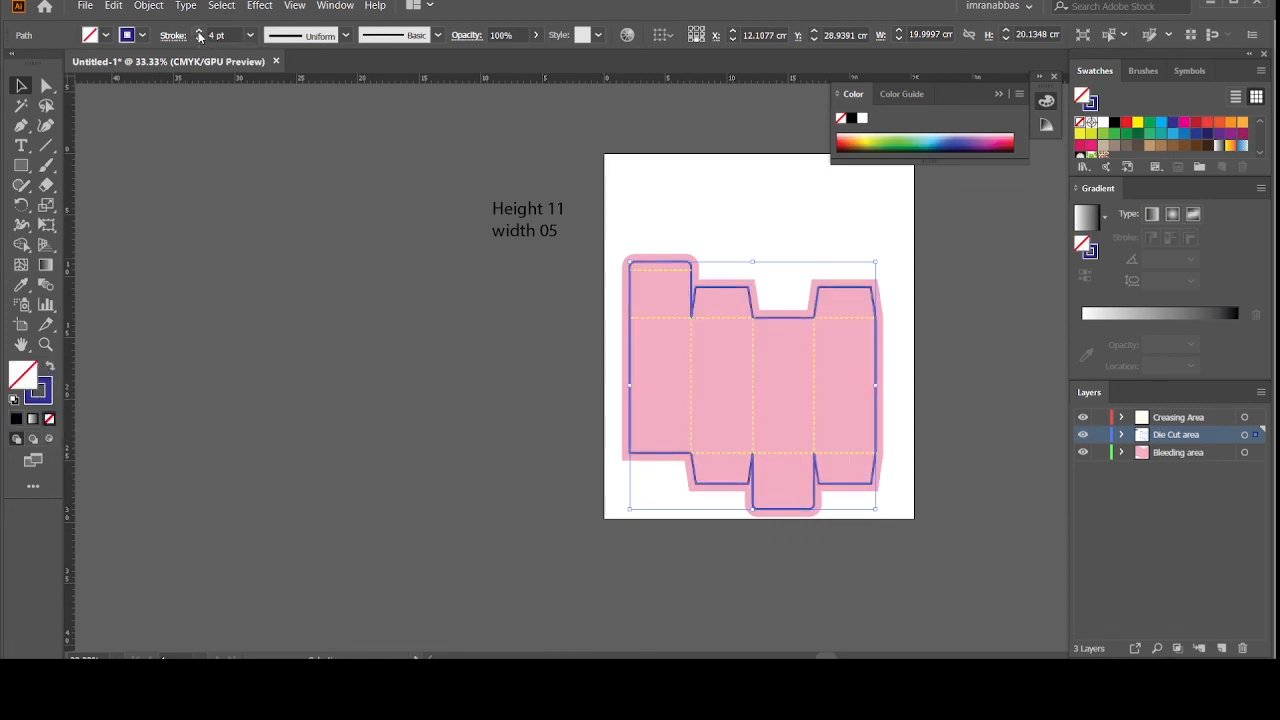
left_click(23, 90)
left_click(79, 126)
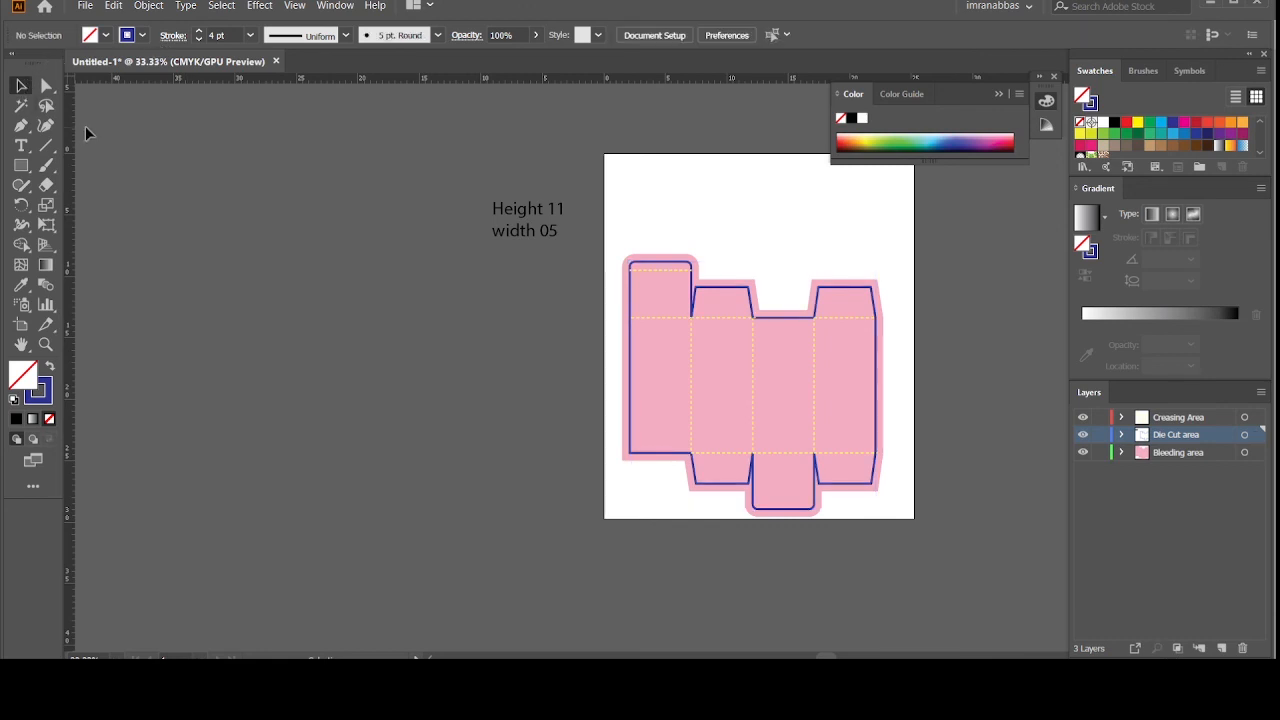
key("ctrl+minus")
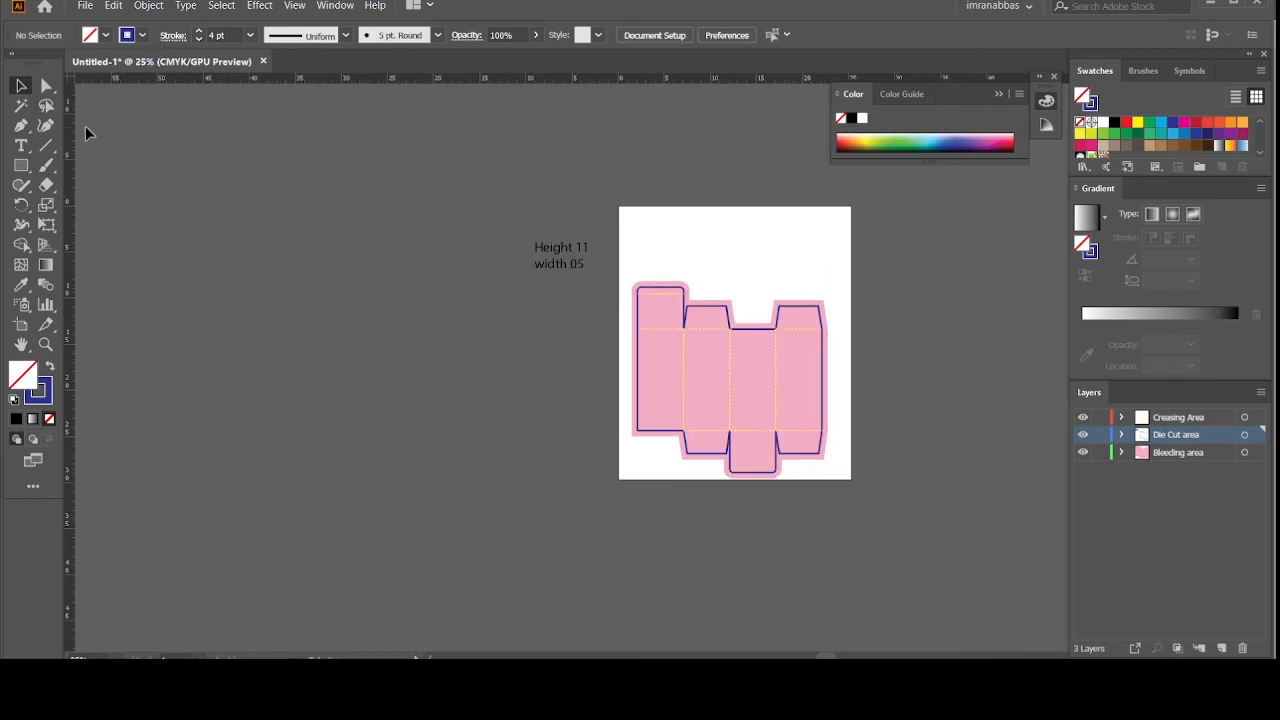